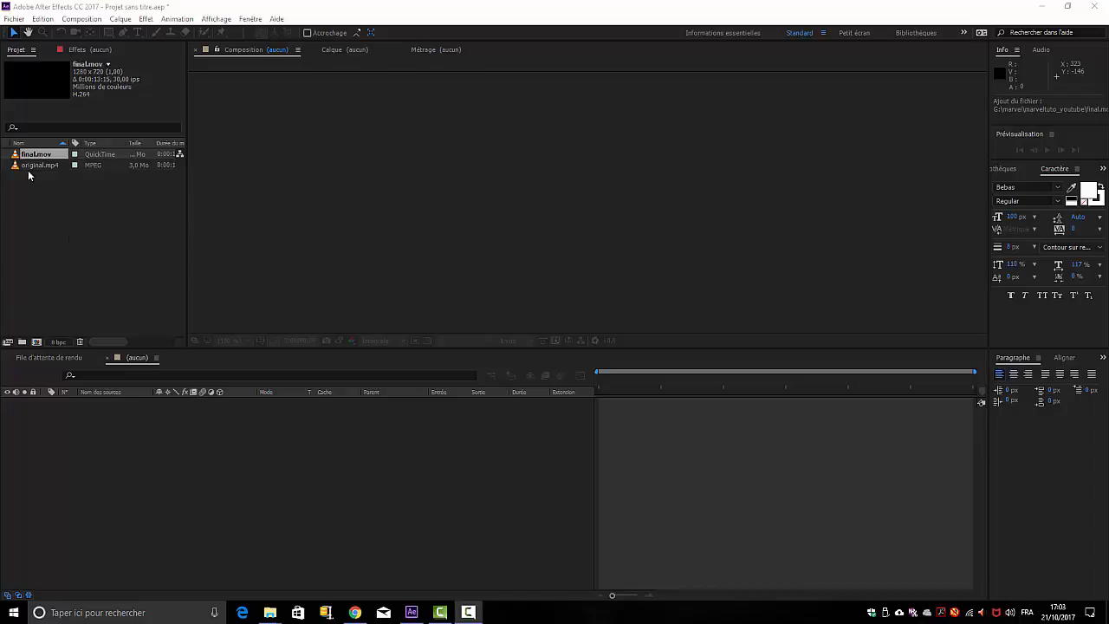
Step: Create a composition from original.mp4 with the in, out, duration and stretch columns hidden, and preview its playback
{"action": "left_click_drag", "start_coordinate": [35, 167], "coordinate": [38, 342]}
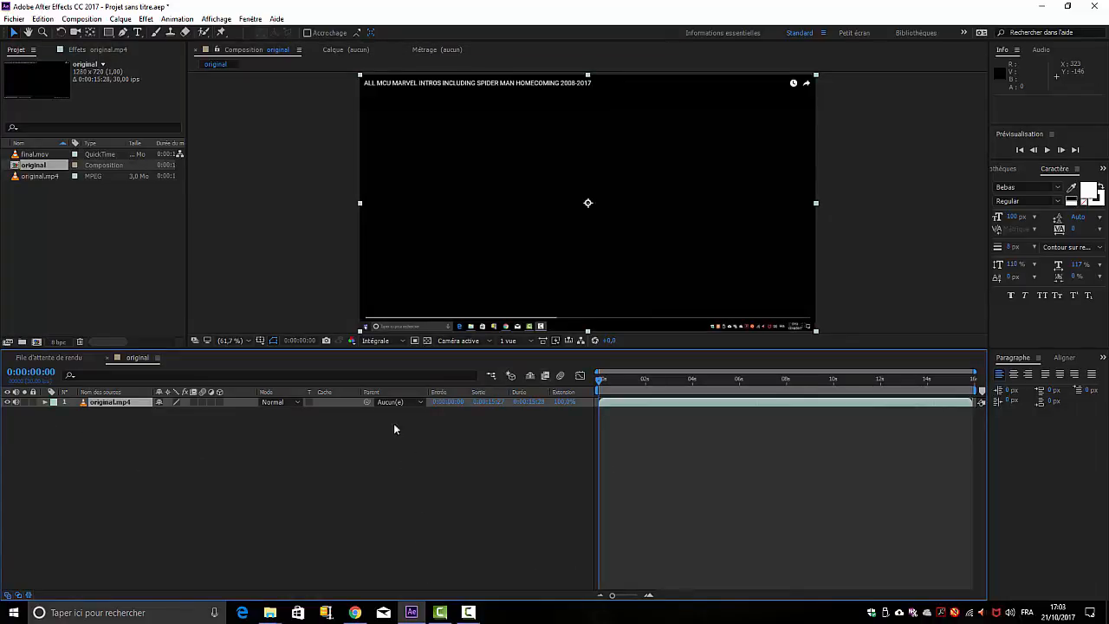
{"action": "left_click", "coordinate": [30, 596]}
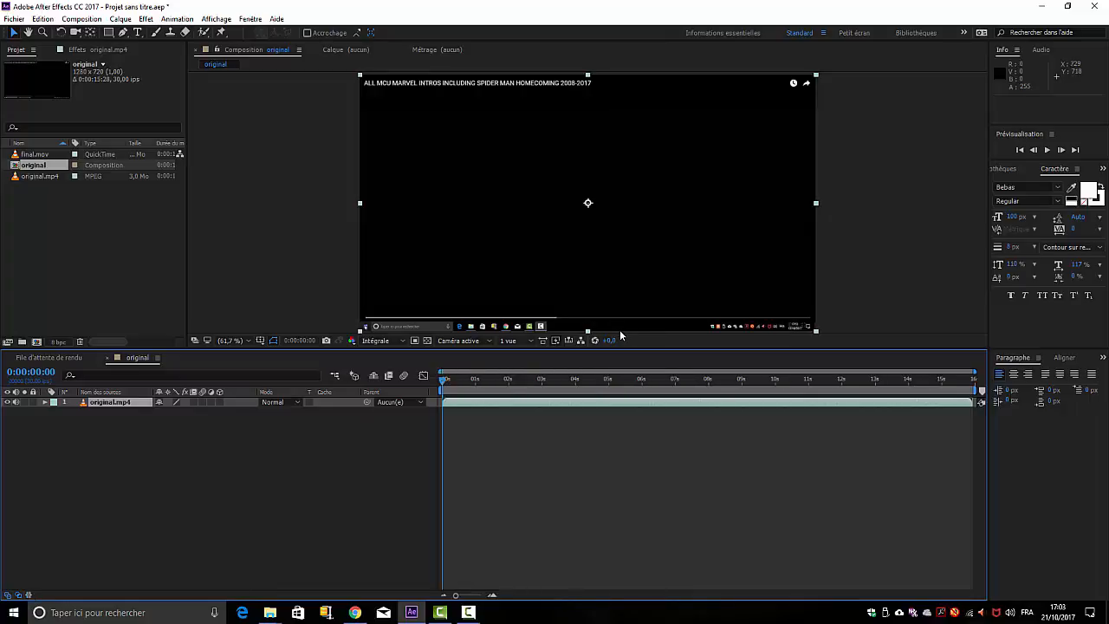
{"action": "key", "text": "space"}
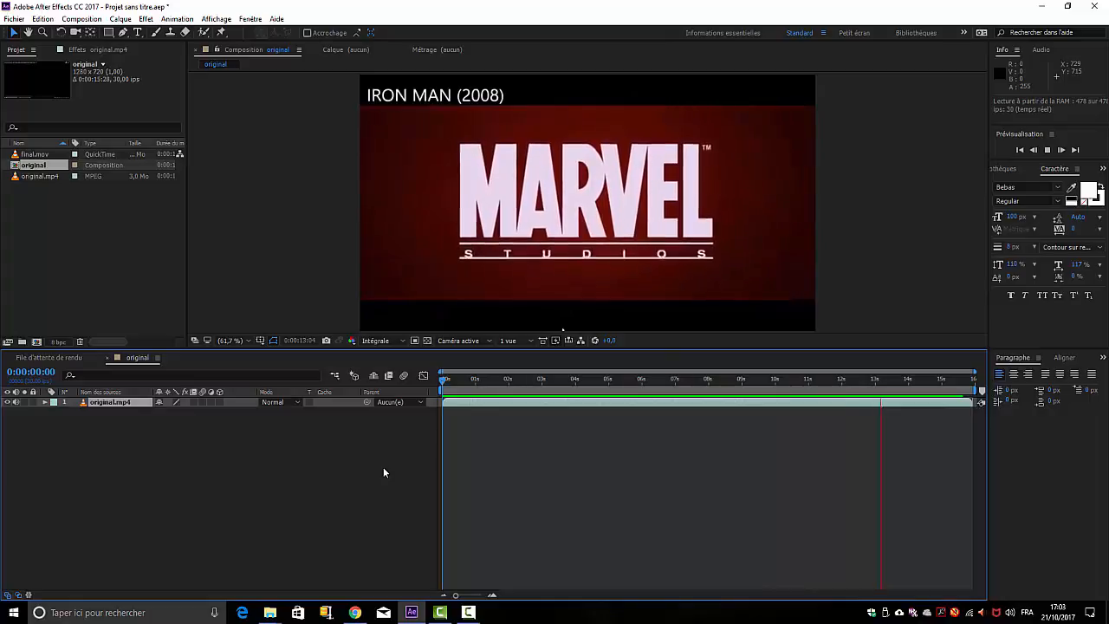
{"action": "key", "text": "space"}
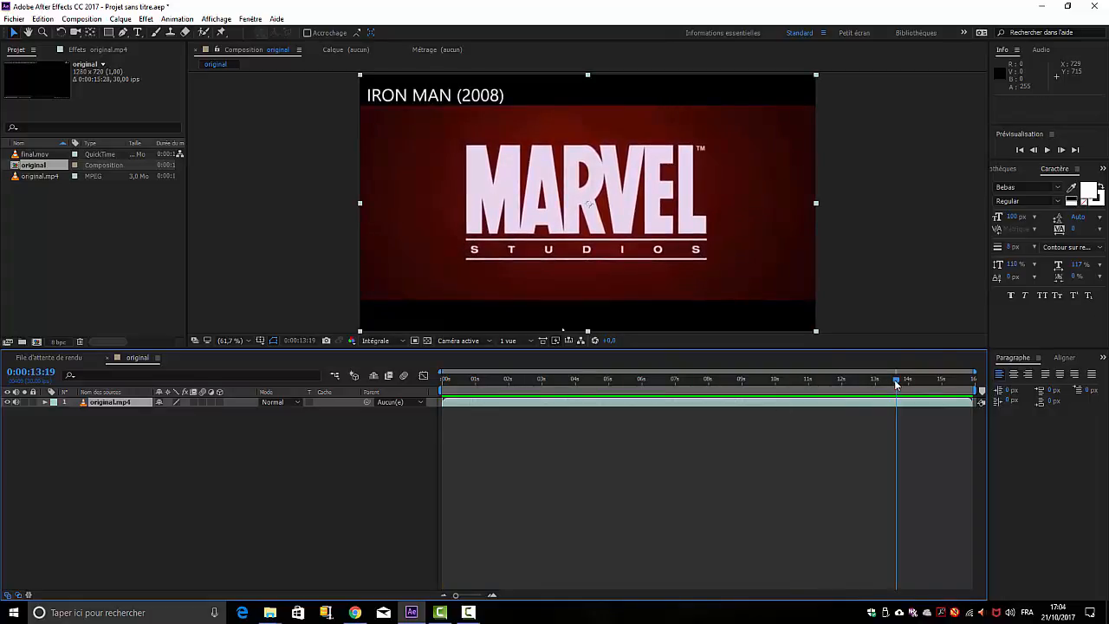
Step: Place composition markers 1 and 2 at the start of the intro footage, at 0:00:02:19 and 0:00:05:00
{"action": "left_click_drag", "start_coordinate": [895, 382], "coordinate": [353, 438]}
{"action": "left_click_drag", "start_coordinate": [456, 411], "coordinate": [528, 382]}
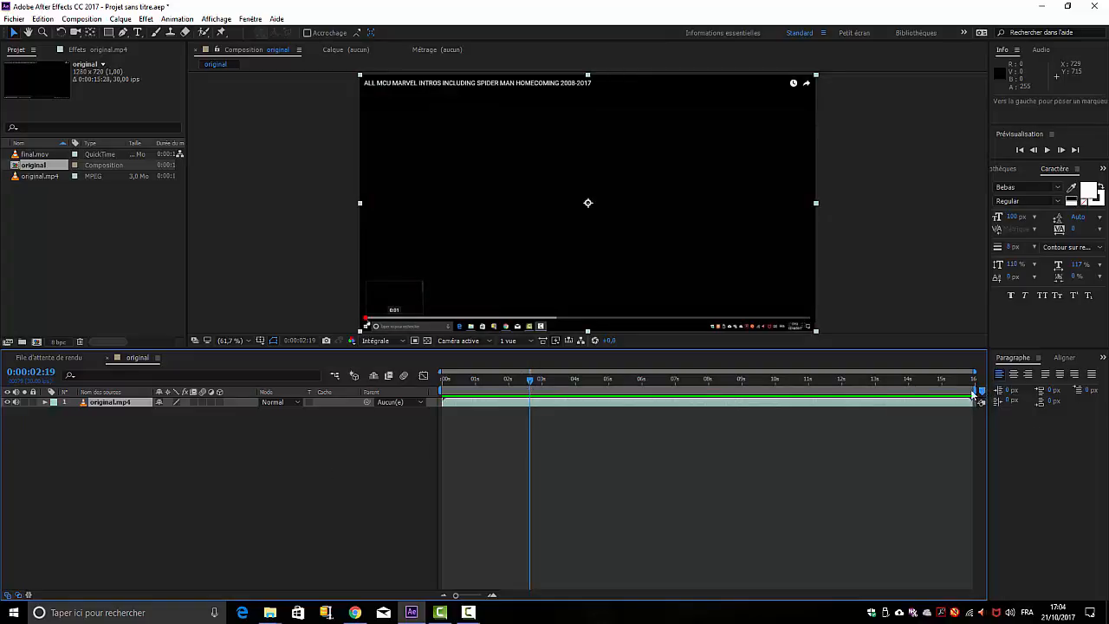
{"action": "mouse_move", "coordinate": [981, 391]}
{"action": "left_mouse_down"}
{"action": "mouse_move", "coordinate": [511, 400]}
{"action": "mouse_move", "coordinate": [549, 404]}
{"action": "mouse_move", "coordinate": [534, 405]}
{"action": "mouse_move", "coordinate": [538, 383]}
{"action": "mouse_move", "coordinate": [579, 382]}
{"action": "left_mouse_up"}
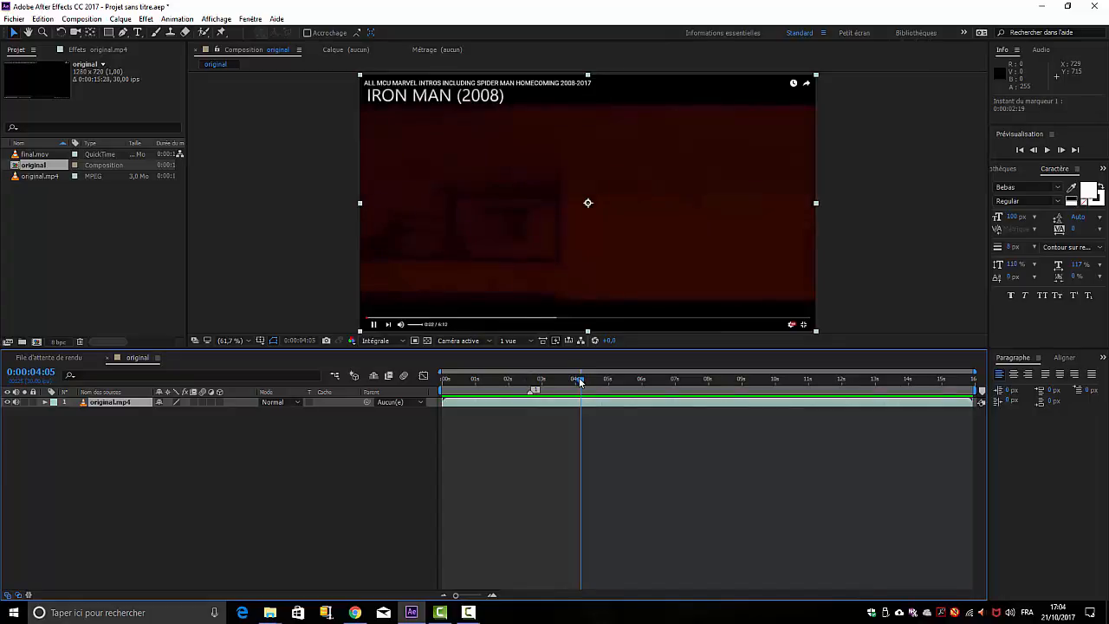
{"action": "mouse_move", "coordinate": [579, 379]}
{"action": "left_mouse_down"}
{"action": "mouse_move", "coordinate": [597, 380]}
{"action": "mouse_move", "coordinate": [586, 381]}
{"action": "left_mouse_up"}
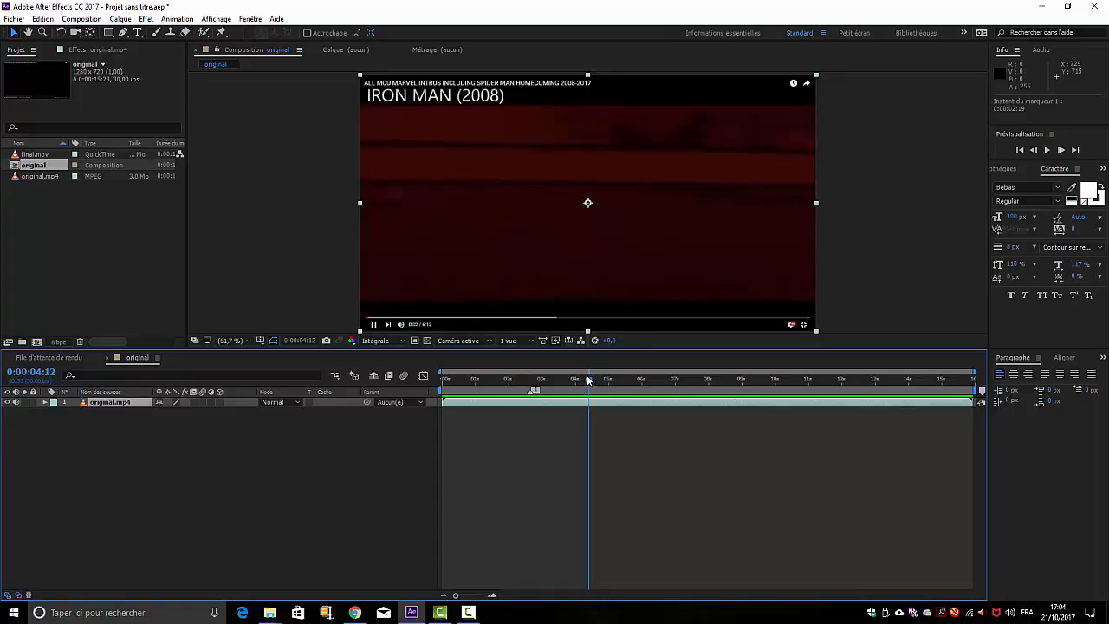
{"action": "left_click_drag", "start_coordinate": [587, 379], "coordinate": [608, 378]}
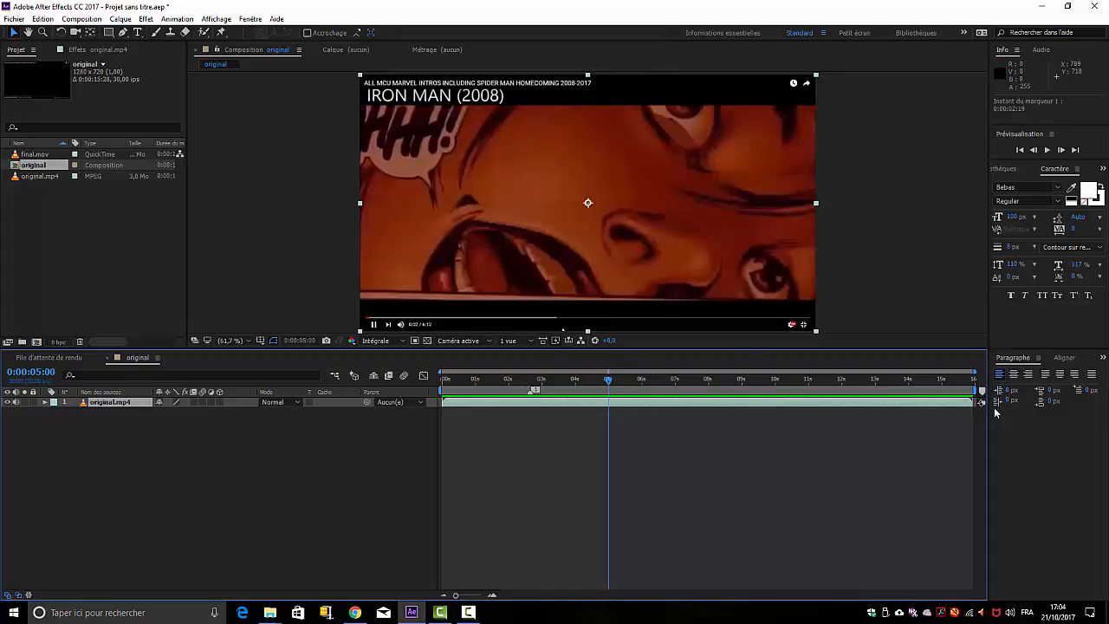
{"action": "left_click_drag", "start_coordinate": [982, 391], "coordinate": [677, 390]}
Step: Place composition markers 3, 4 and 5 at 0:00:08:27, 0:00:10:10 and 0:00:12:01
{"action": "left_click_drag", "start_coordinate": [602, 381], "coordinate": [742, 388]}
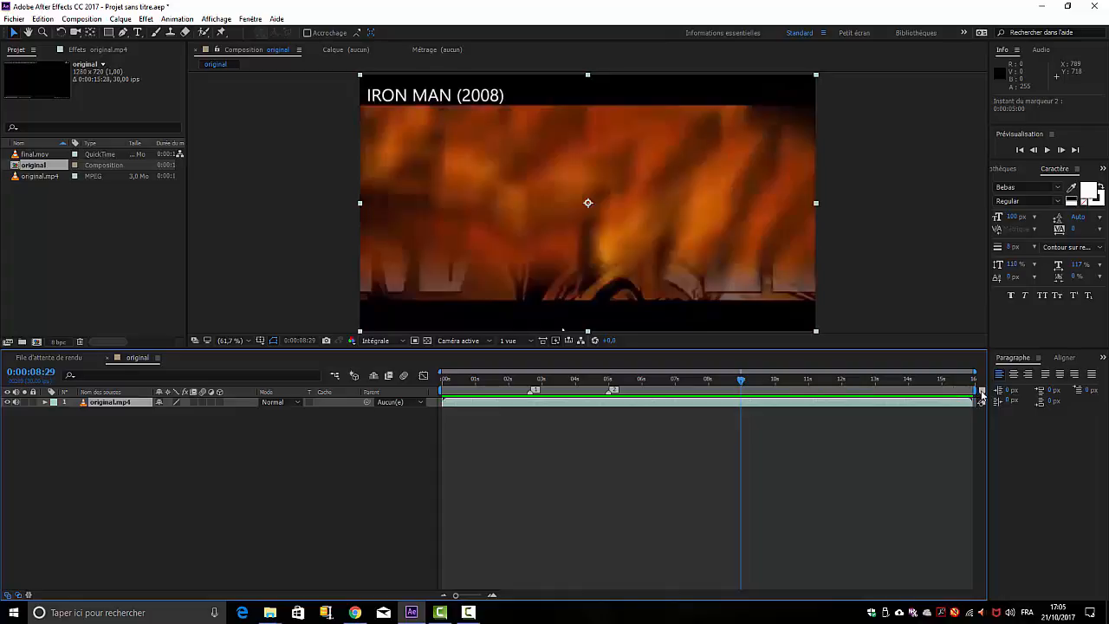
{"action": "mouse_move", "coordinate": [981, 395]}
{"action": "left_mouse_down"}
{"action": "mouse_move", "coordinate": [742, 396]}
{"action": "mouse_move", "coordinate": [745, 385]}
{"action": "mouse_move", "coordinate": [786, 382]}
{"action": "left_mouse_up"}
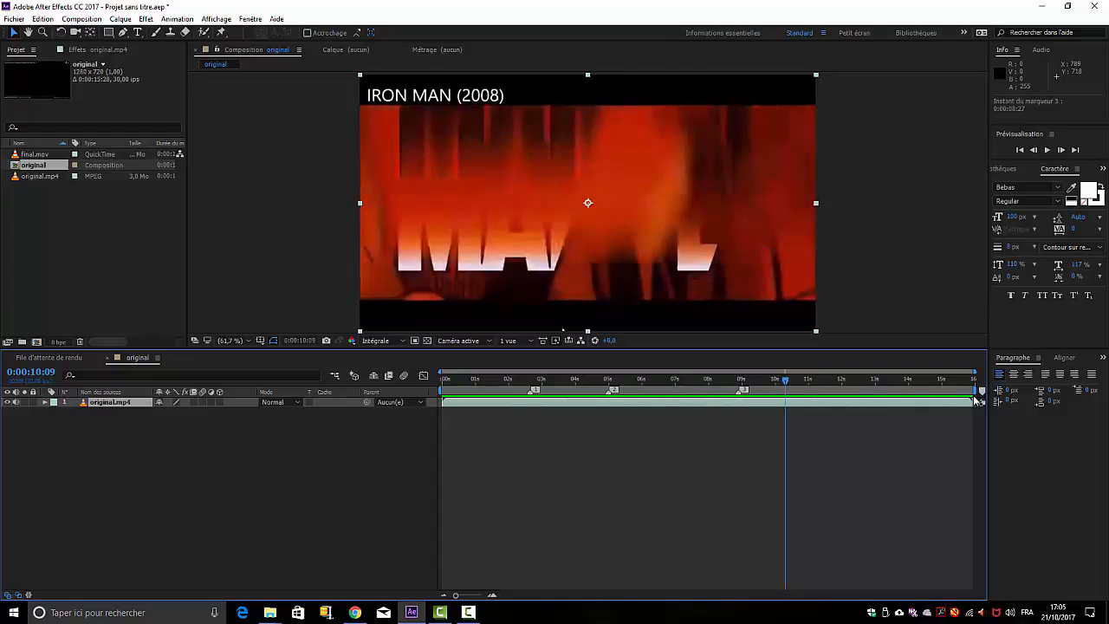
{"action": "mouse_move", "coordinate": [982, 390]}
{"action": "left_mouse_down"}
{"action": "mouse_move", "coordinate": [783, 402]}
{"action": "mouse_move", "coordinate": [786, 381]}
{"action": "mouse_move", "coordinate": [878, 389]}
{"action": "mouse_move", "coordinate": [830, 394]}
{"action": "mouse_move", "coordinate": [854, 390]}
{"action": "mouse_move", "coordinate": [843, 390]}
{"action": "left_mouse_up"}
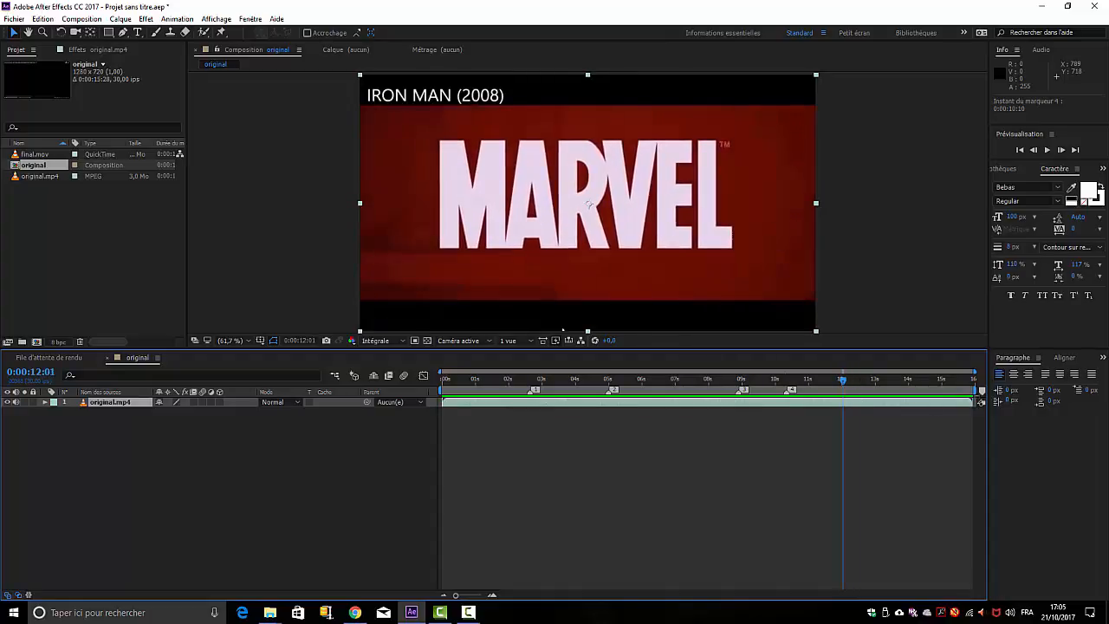
{"action": "mouse_move", "coordinate": [981, 391]}
{"action": "left_mouse_down"}
{"action": "mouse_move", "coordinate": [842, 396]}
{"action": "mouse_move", "coordinate": [844, 384]}
{"action": "left_mouse_up"}
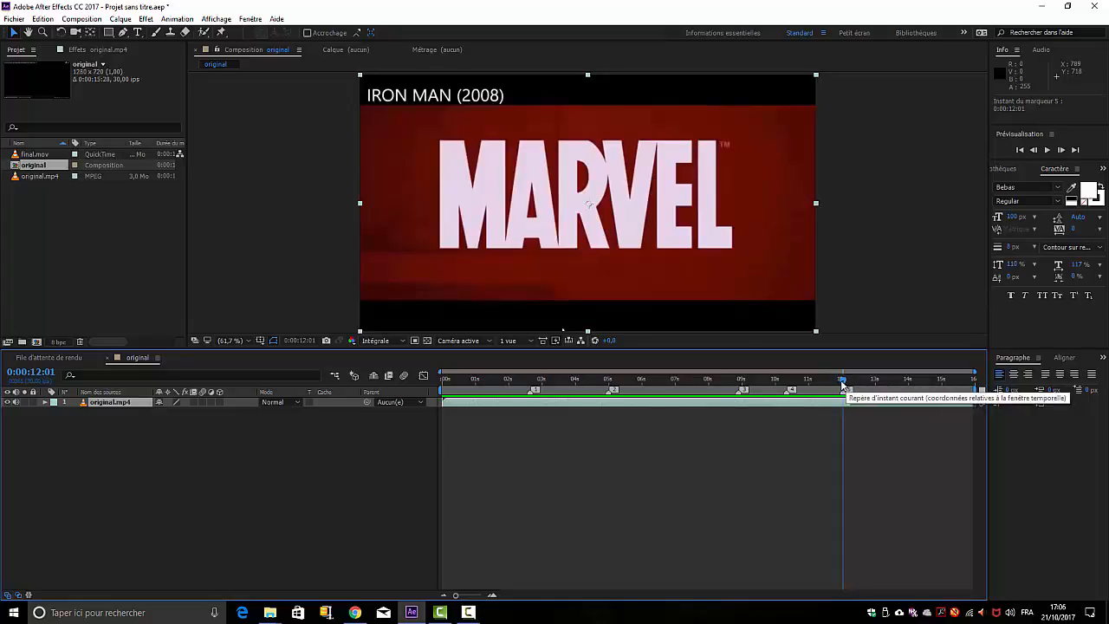
Step: Add final.mov as a layer above original.mp4 and preview the composition from the start
{"action": "left_click_drag", "start_coordinate": [841, 384], "coordinate": [445, 390]}
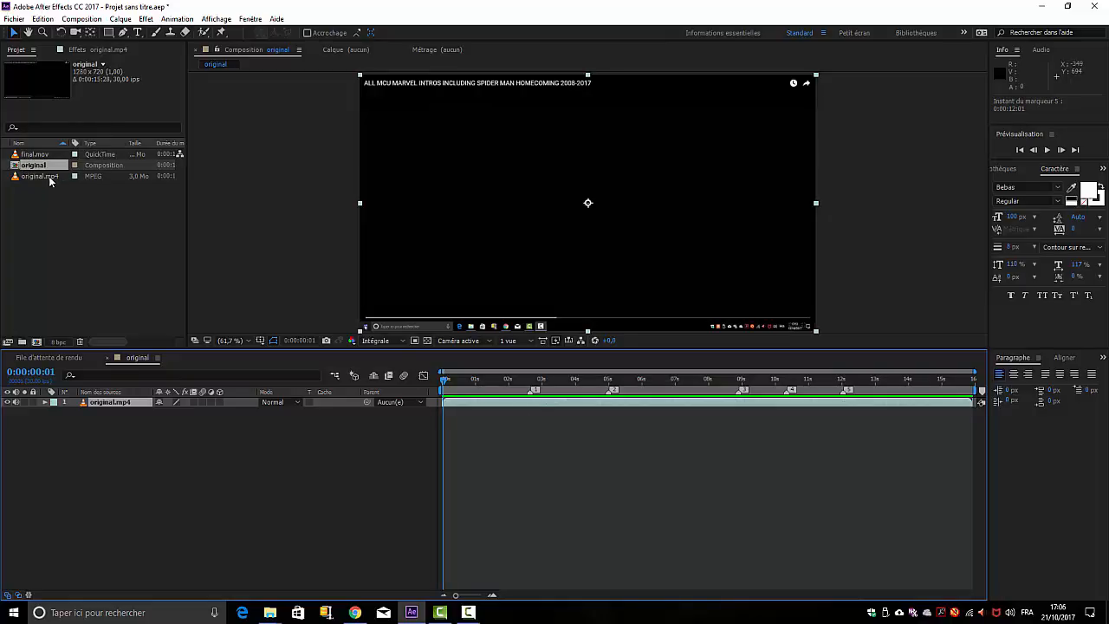
{"action": "left_click", "coordinate": [30, 154]}
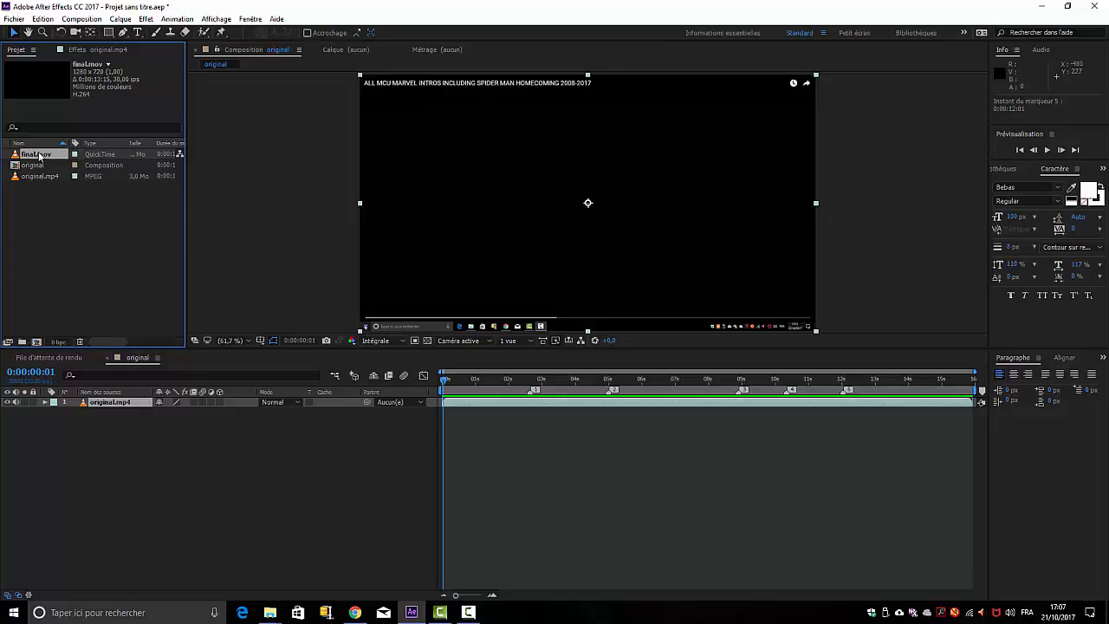
{"action": "left_click_drag", "start_coordinate": [121, 426], "coordinate": [114, 405]}
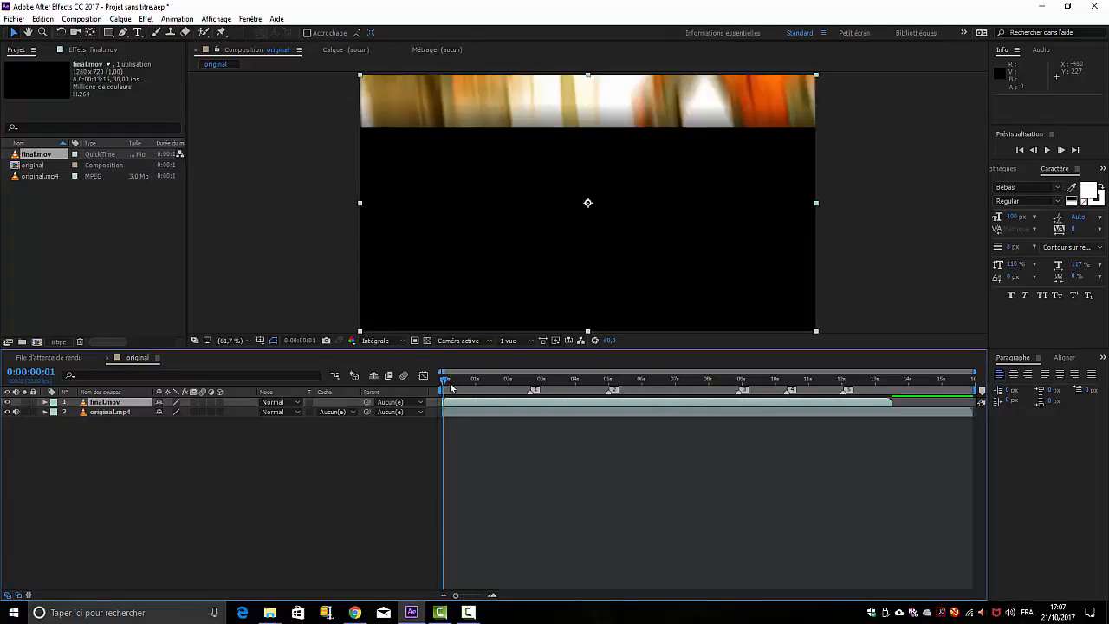
{"action": "mouse_move", "coordinate": [451, 384]}
{"action": "left_mouse_down"}
{"action": "mouse_move", "coordinate": [478, 387]}
{"action": "mouse_move", "coordinate": [440, 393]}
{"action": "left_mouse_up"}
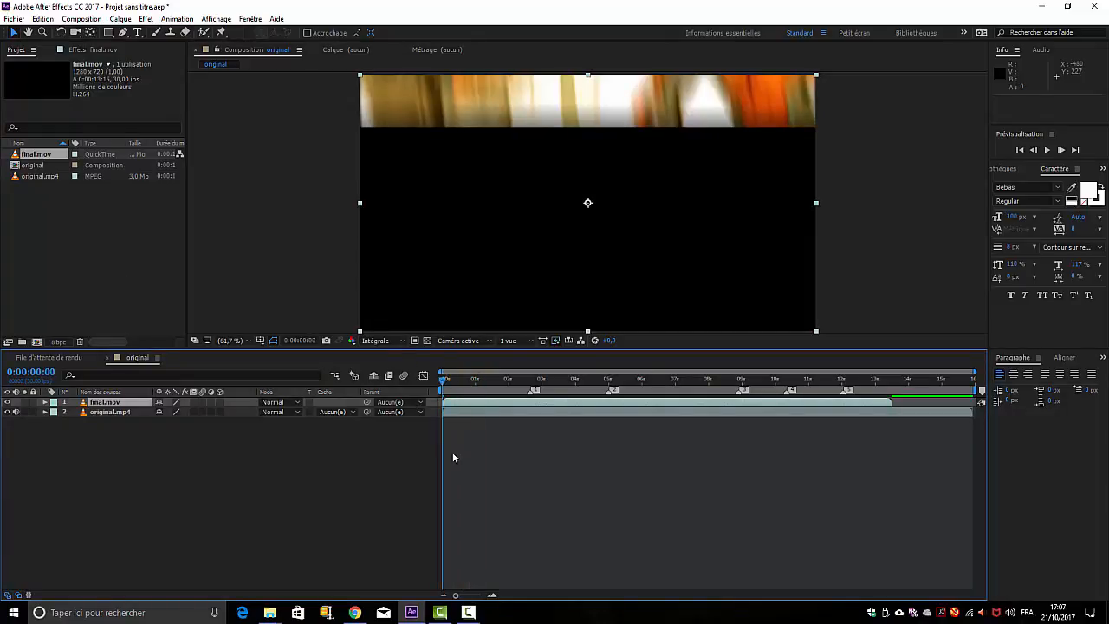
{"action": "left_click", "coordinate": [532, 533]}
{"action": "key", "text": "space"}
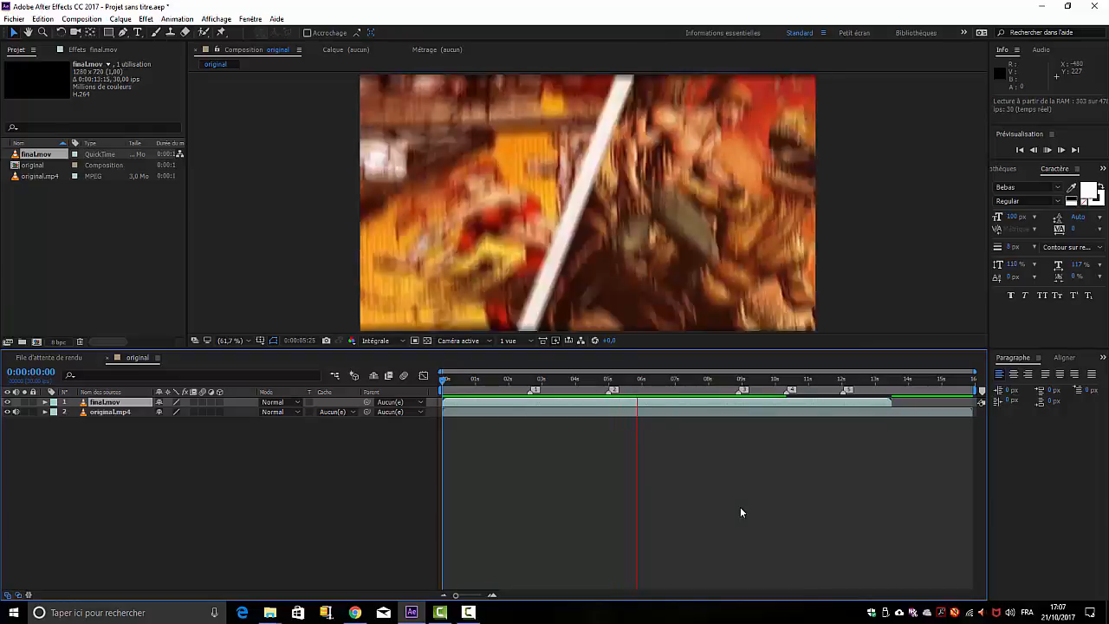
{"action": "key", "text": "space"}
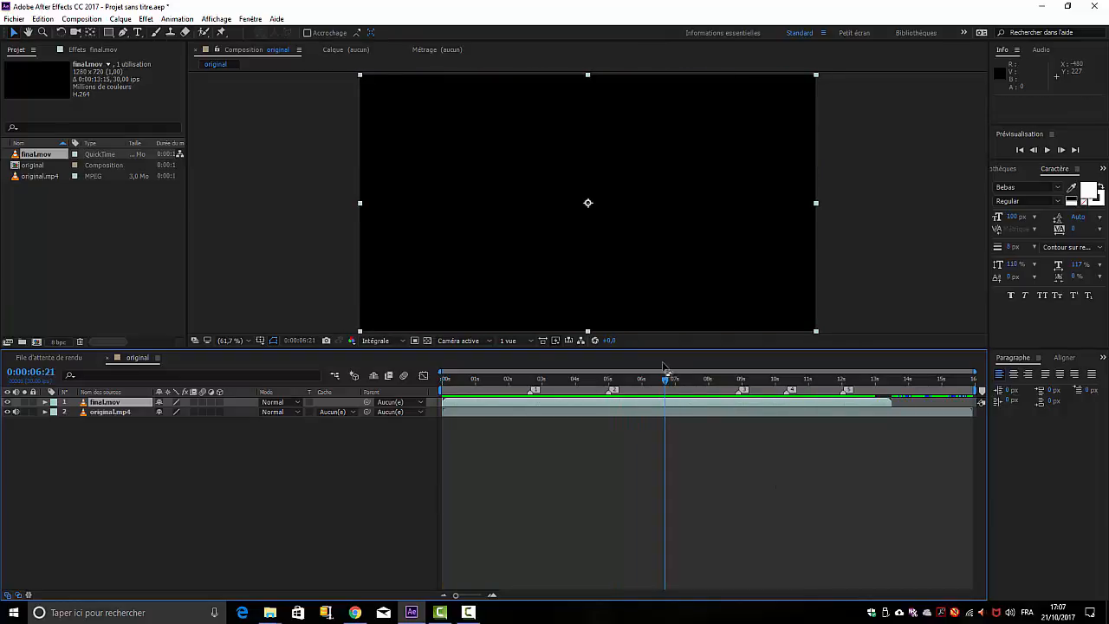
Step: Split the final.mov layer at 0:00:05:29, on the last frame before the black, and delete the part after the split
{"action": "left_click_drag", "start_coordinate": [663, 382], "coordinate": [641, 389]}
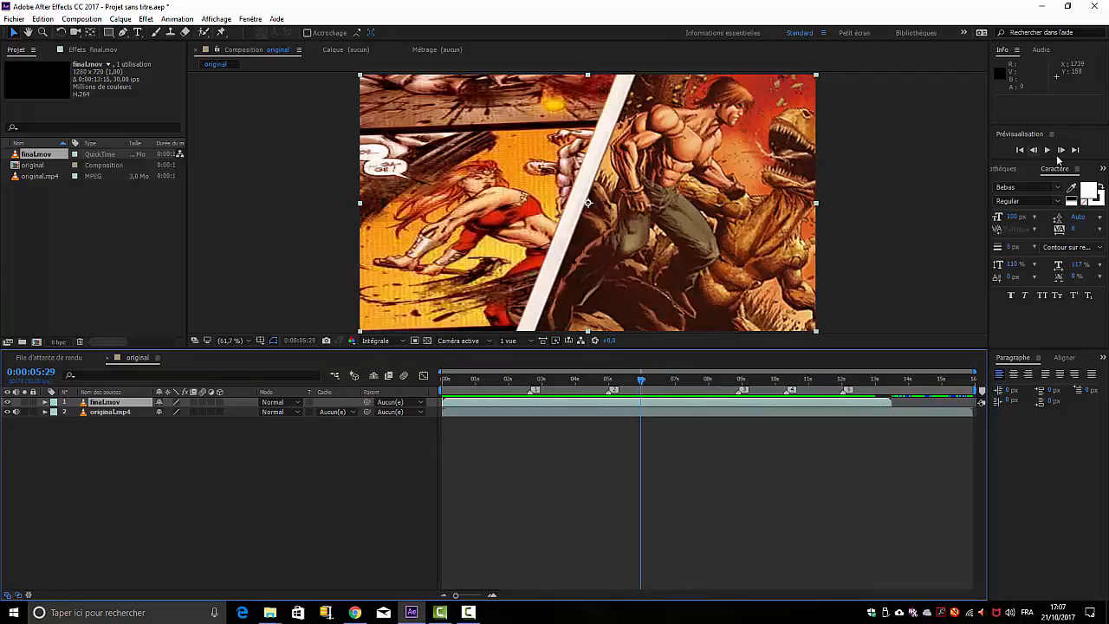
{"action": "left_click", "coordinate": [1061, 150]}
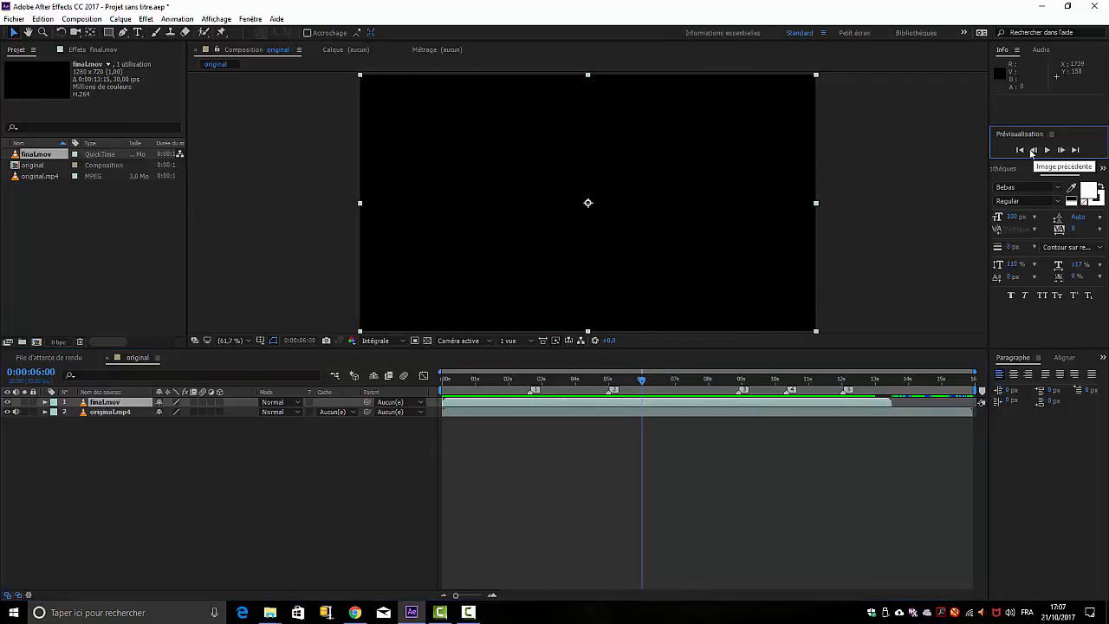
{"action": "left_click", "coordinate": [1032, 150]}
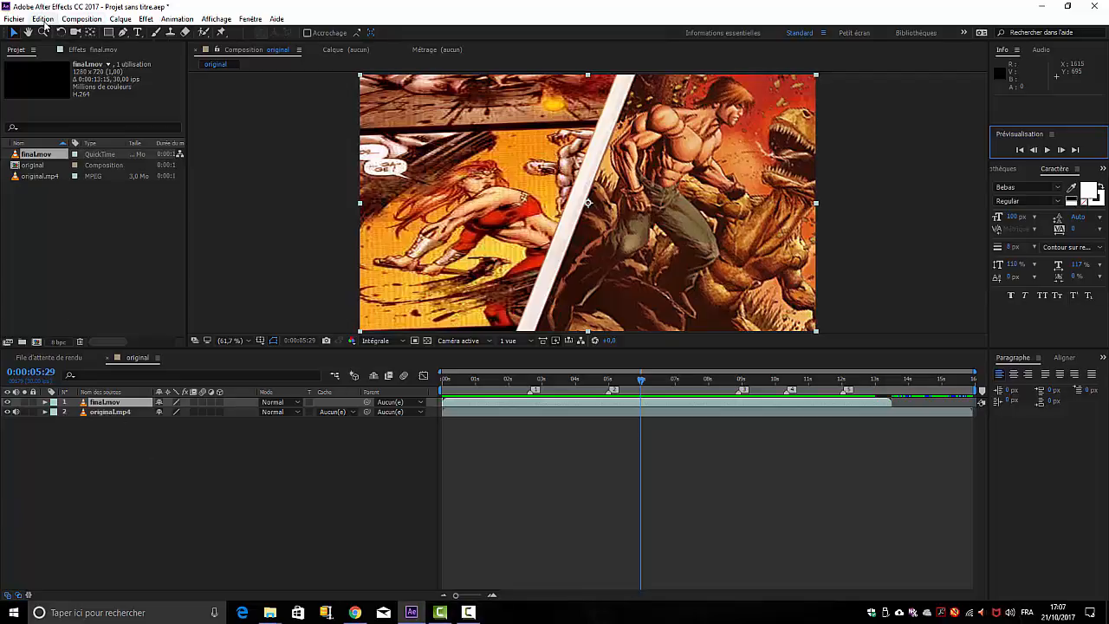
{"action": "left_click", "coordinate": [44, 19]}
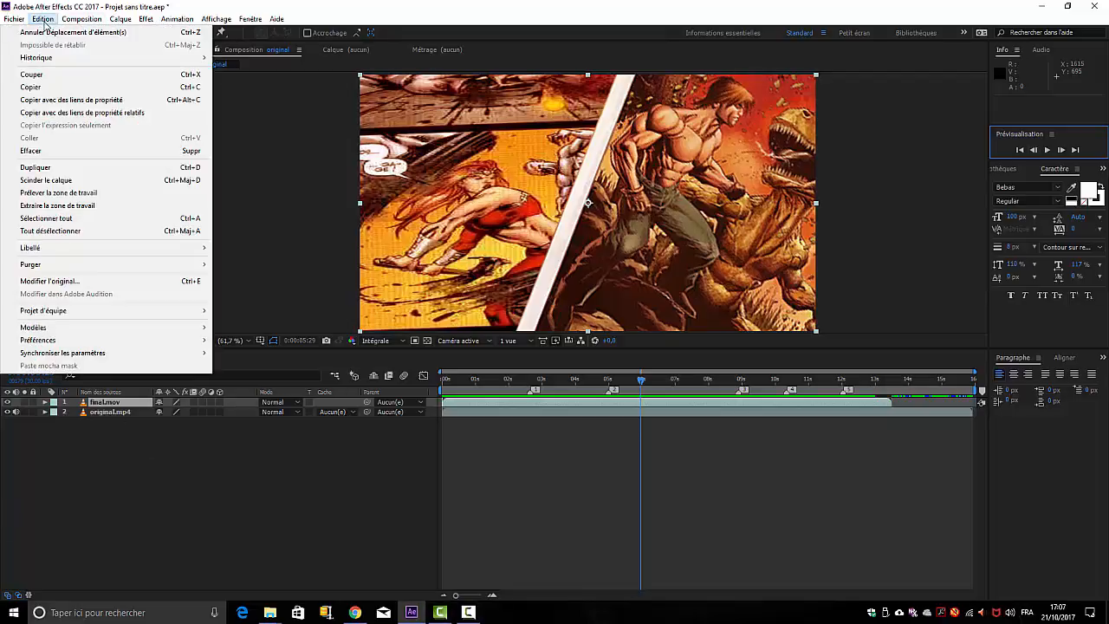
{"action": "left_click", "coordinate": [53, 181]}
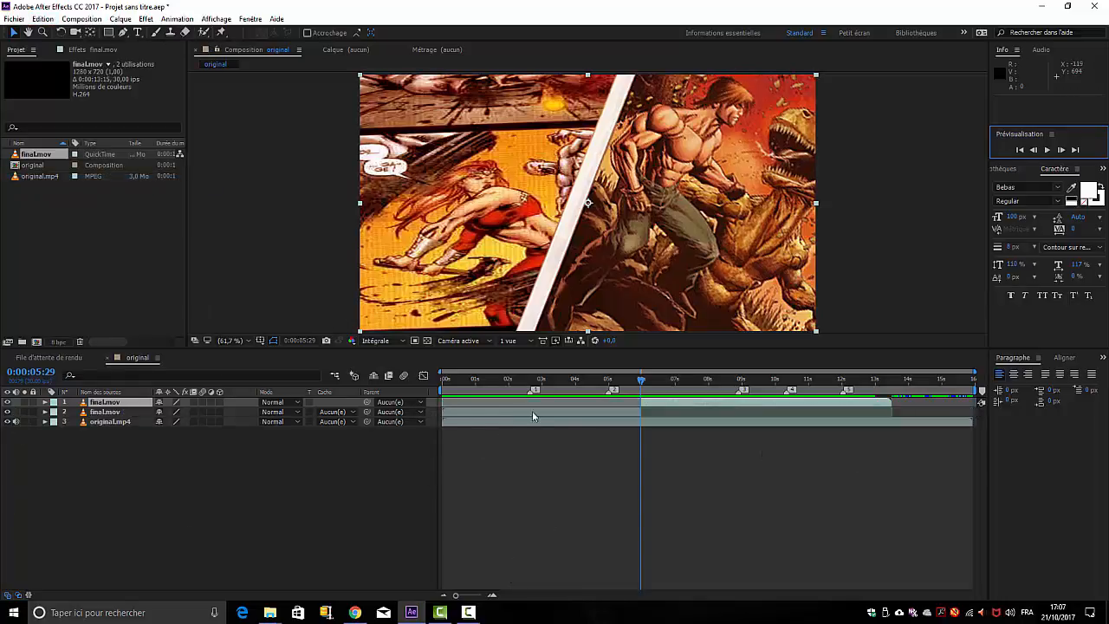
{"action": "left_click", "coordinate": [717, 404]}
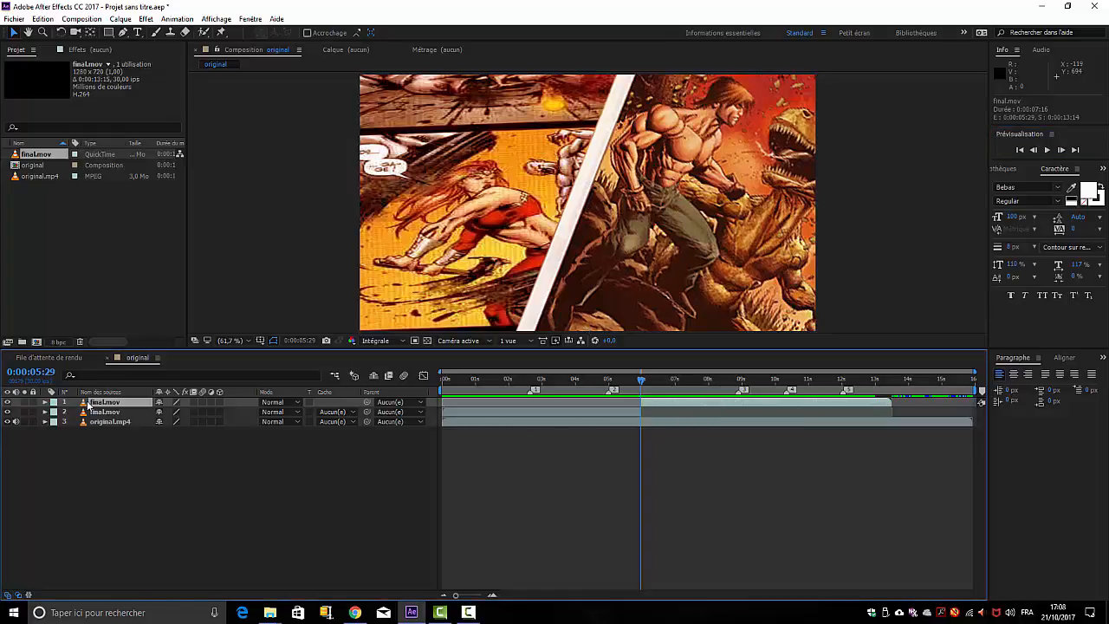
{"action": "key", "text": "Delete"}
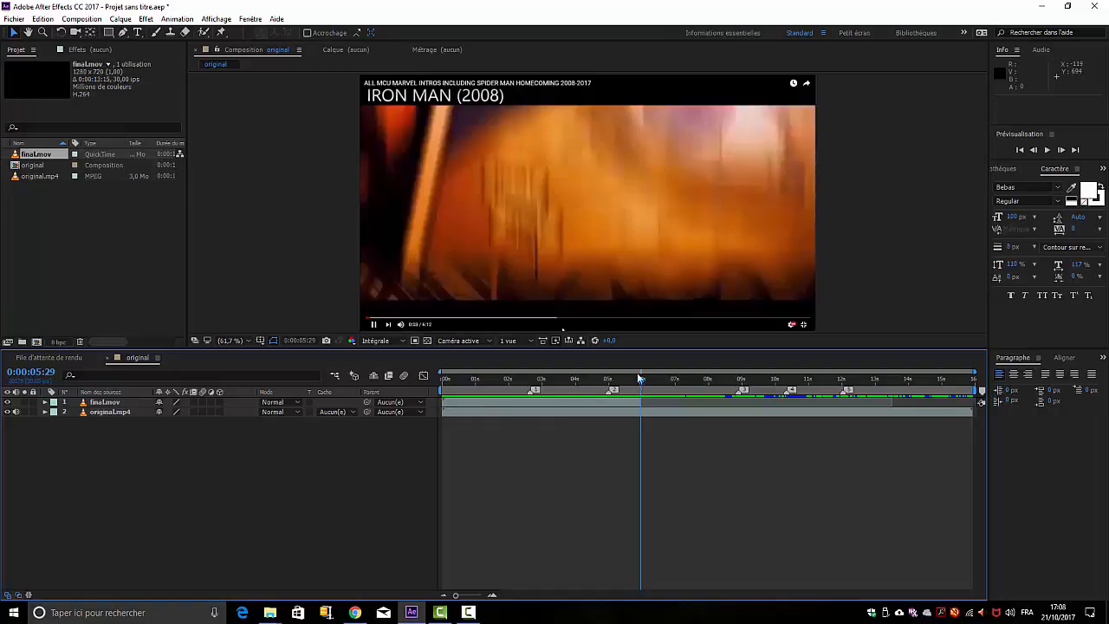
Step: Return the current time to 0:00:00:00 and duplicate the trimmed final.mov layer twice
{"action": "left_click_drag", "start_coordinate": [640, 378], "coordinate": [378, 352]}
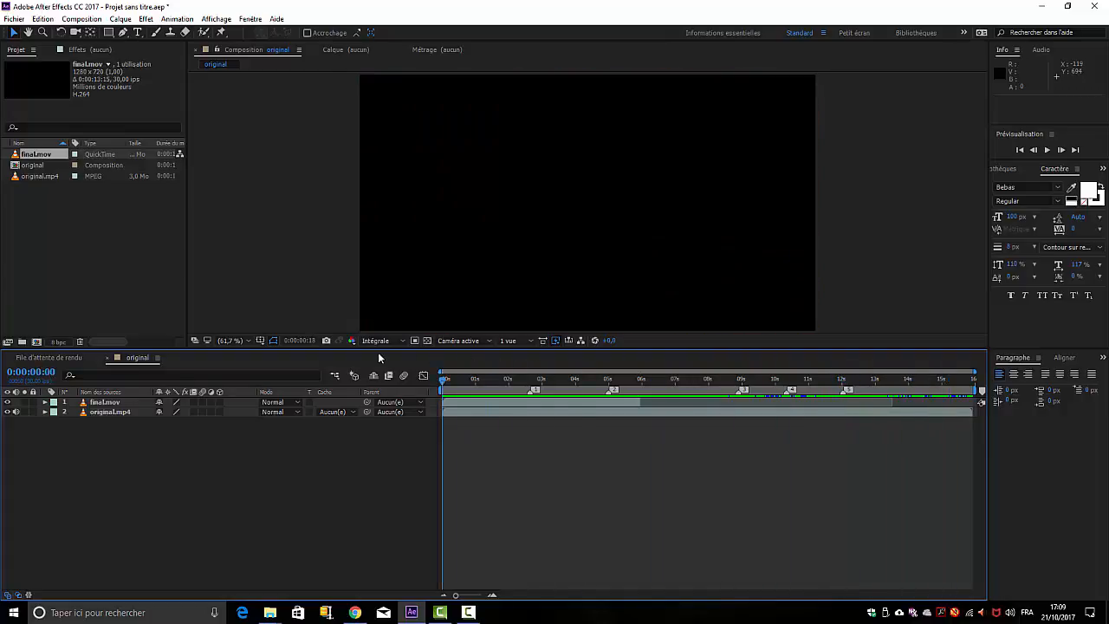
{"action": "left_click", "coordinate": [95, 403]}
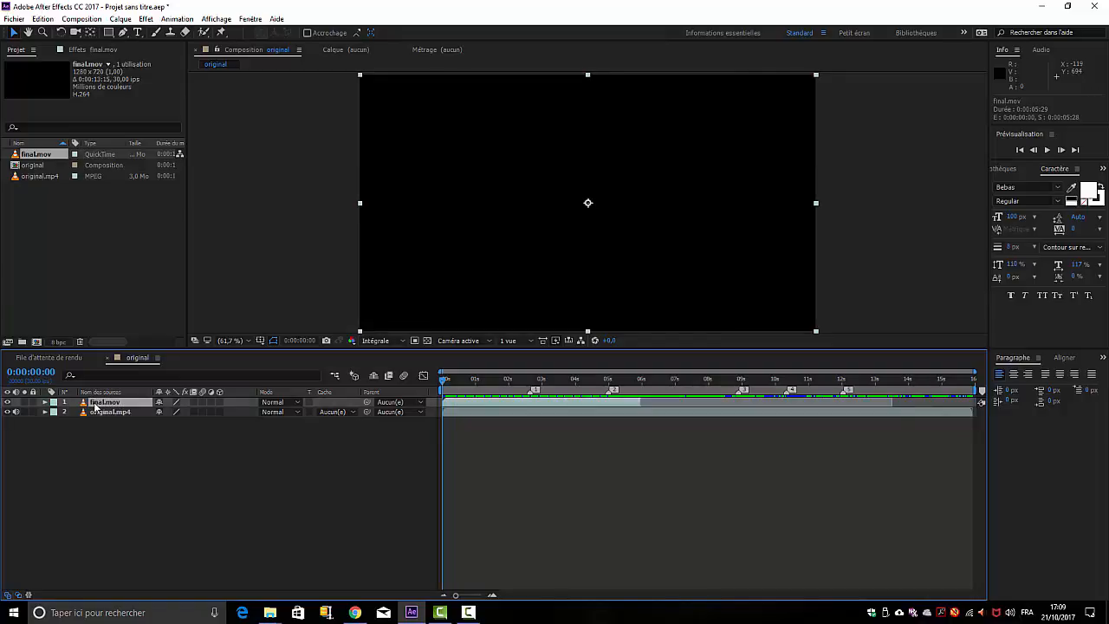
{"action": "key", "text": "ctrl+d"}
{"action": "key", "text": "ctrl+d"}
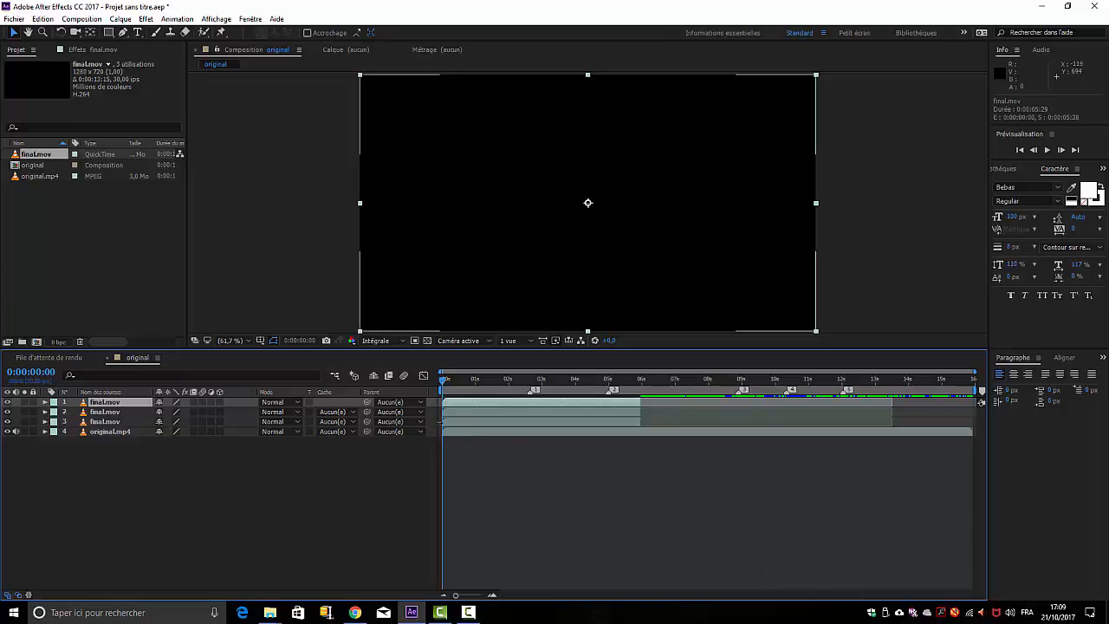
Step: Rename the lowest final.mov layer, directly above original.mp4, as debut
{"action": "left_click", "coordinate": [105, 422]}
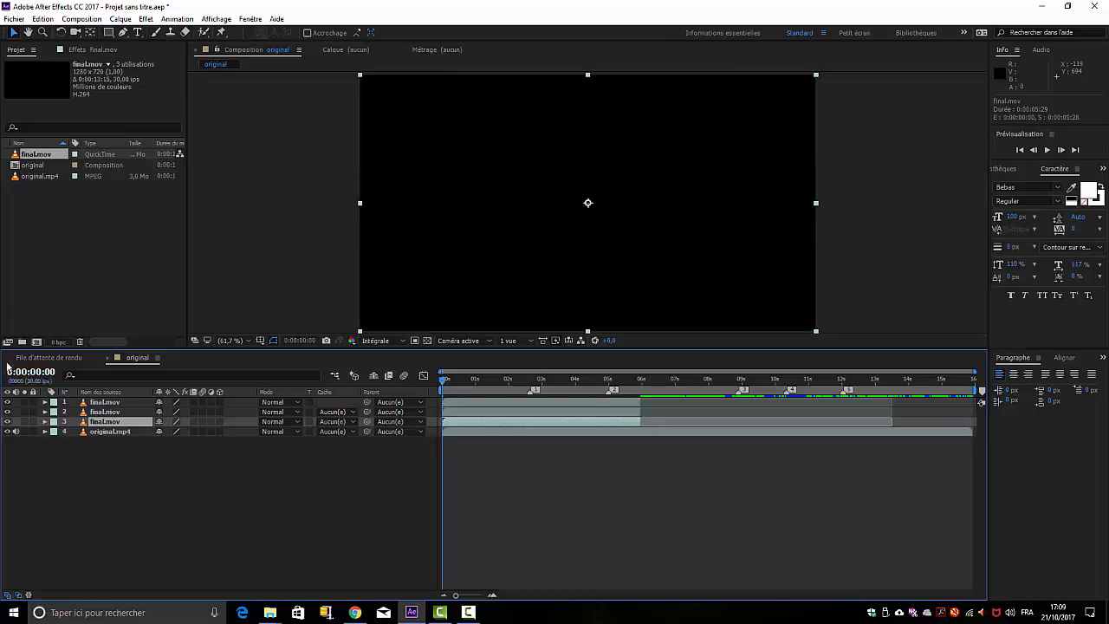
{"action": "right_click", "coordinate": [102, 421]}
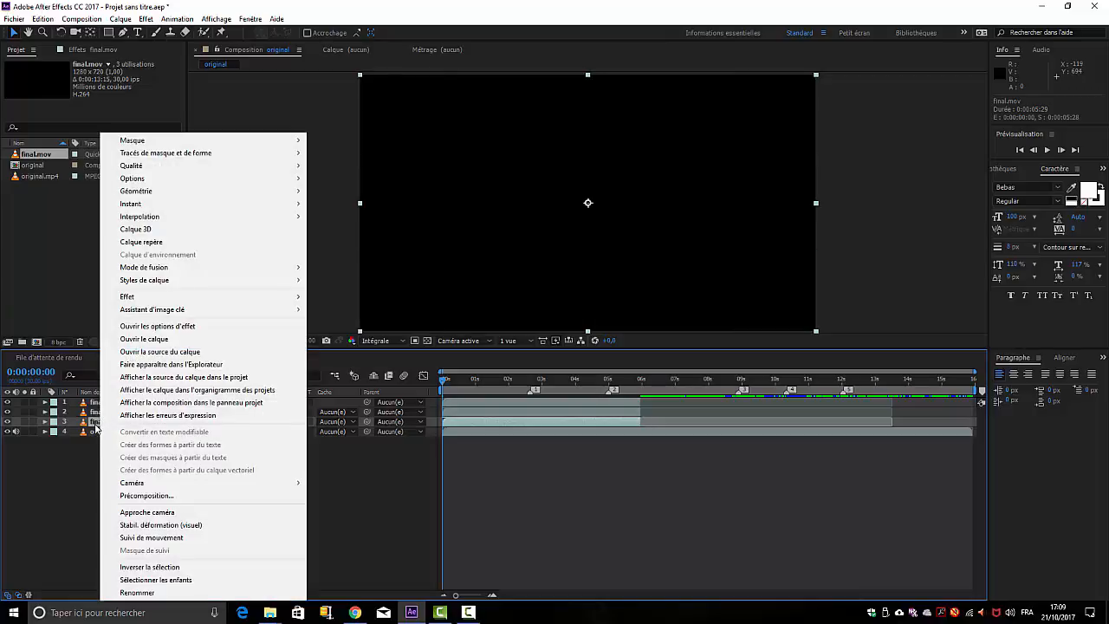
{"action": "left_click", "coordinate": [136, 593]}
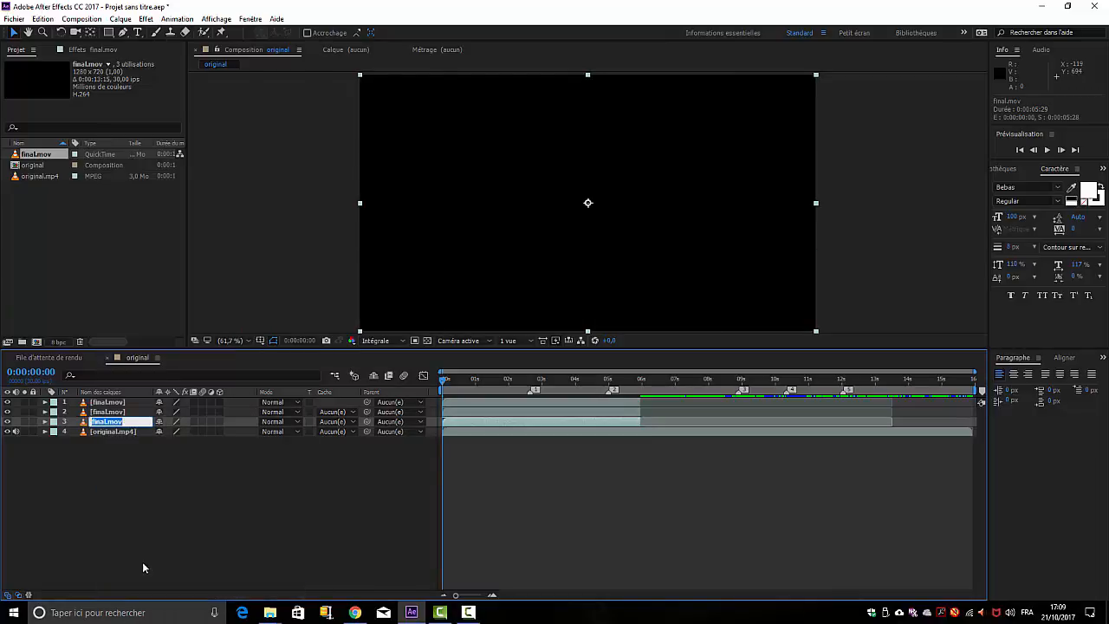
{"action": "type", "text": "dev"}
{"action": "key", "text": "BackSpace"}
{"action": "type", "text": "but"}
Step: Rename the middle final.mov layer, directly above debut, as milieu
{"action": "left_click", "coordinate": [100, 413]}
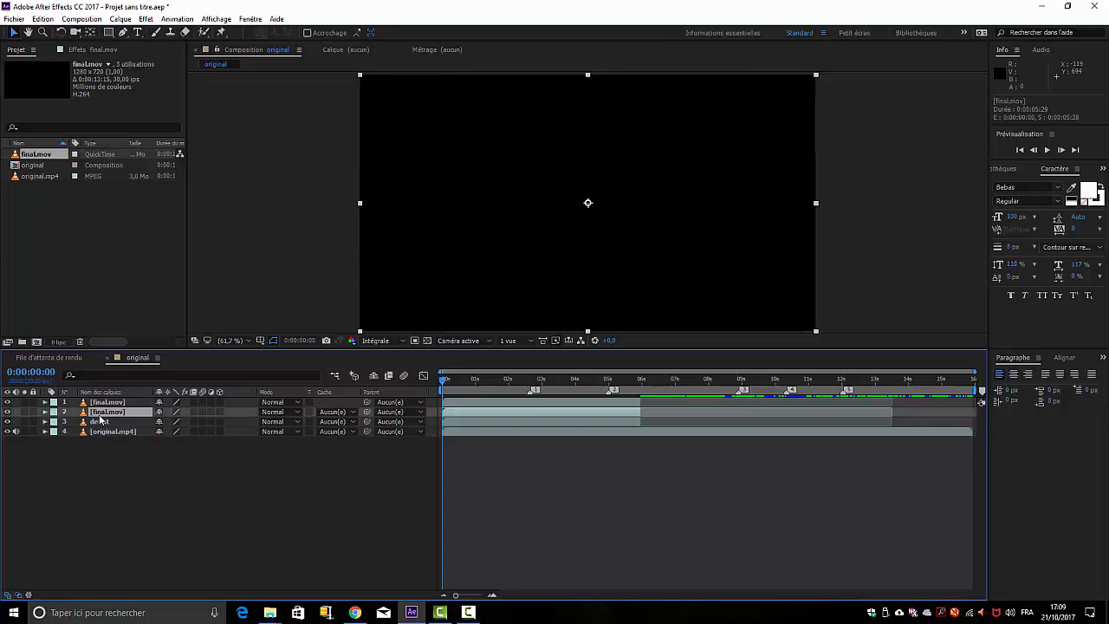
{"action": "right_click", "coordinate": [100, 418]}
{"action": "left_click", "coordinate": [136, 593]}
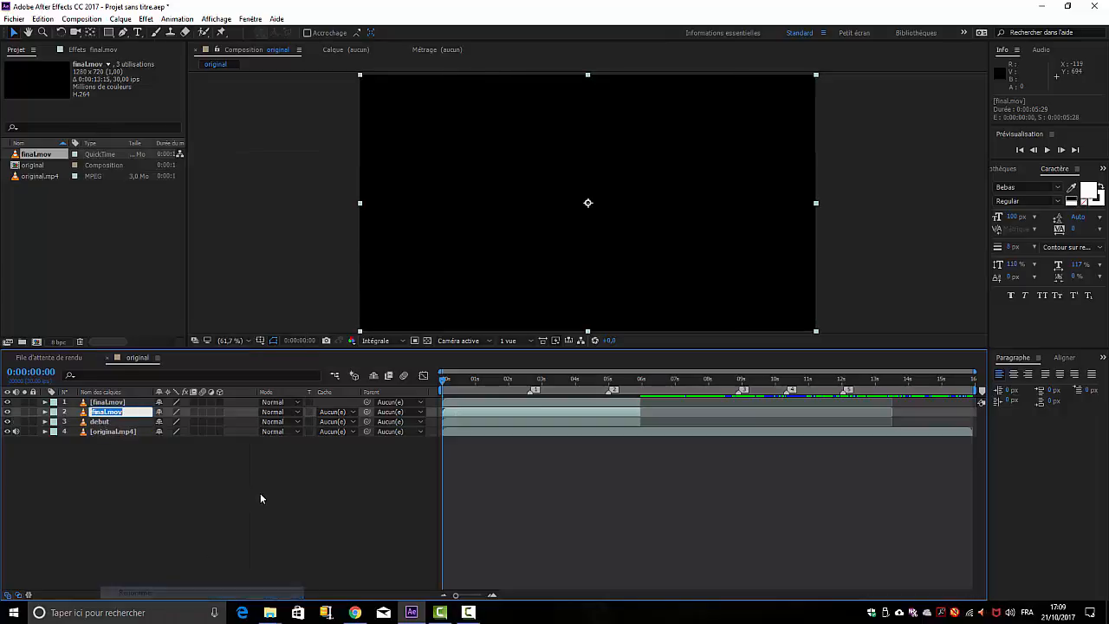
{"action": "type", "text": "milieu"}
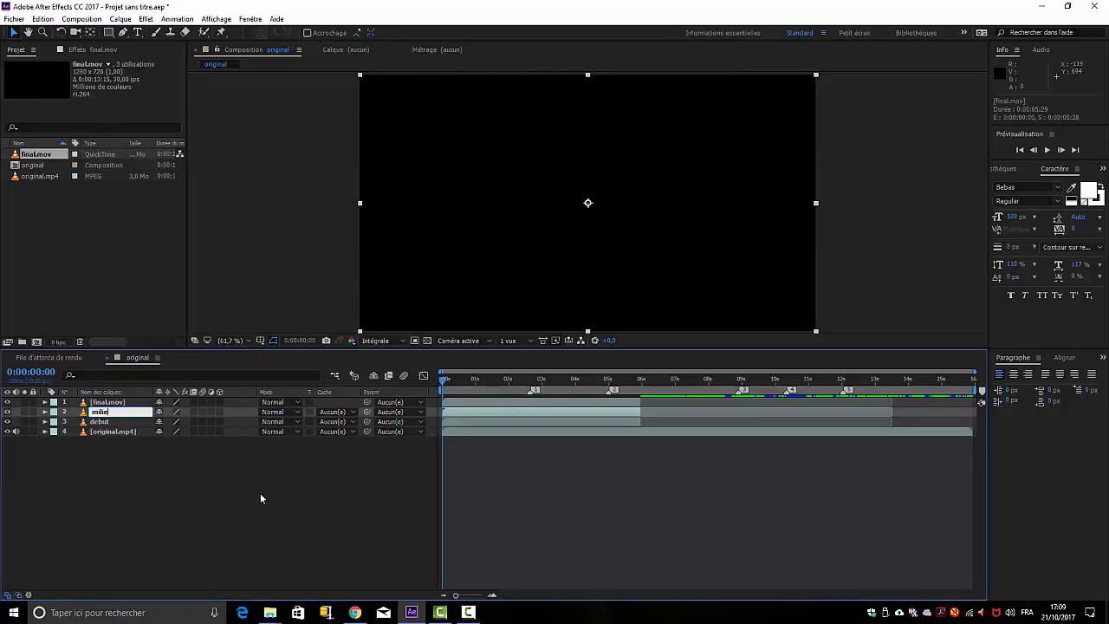
Step: Rename the top final.mov layer, directly above milieu, as fin
{"action": "left_click", "coordinate": [106, 403]}
{"action": "right_click", "coordinate": [106, 403]}
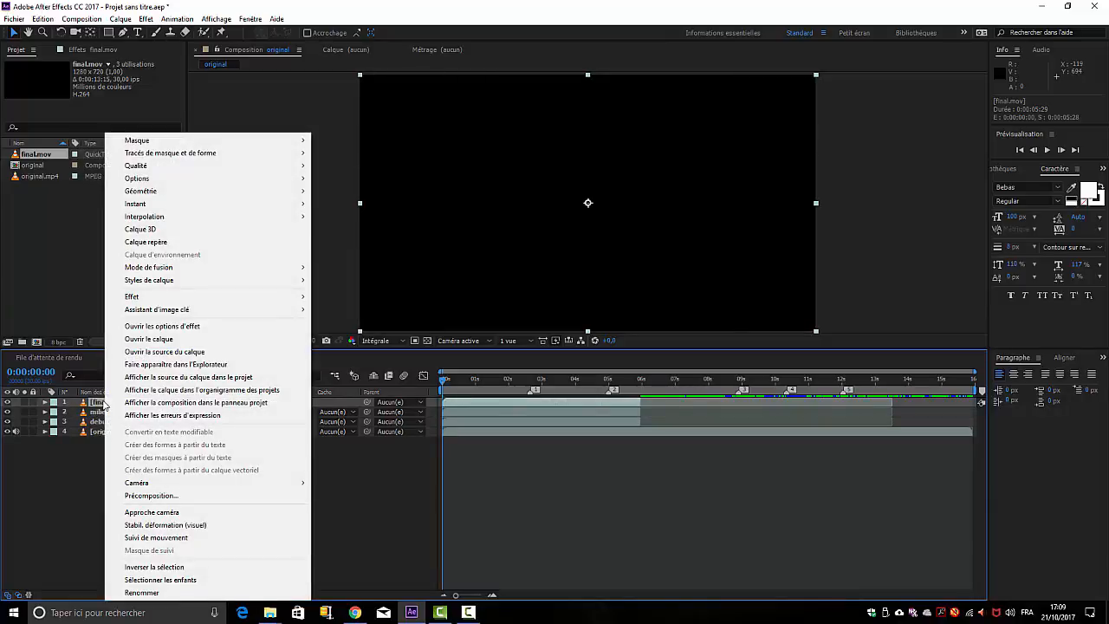
{"action": "left_click", "coordinate": [155, 595]}
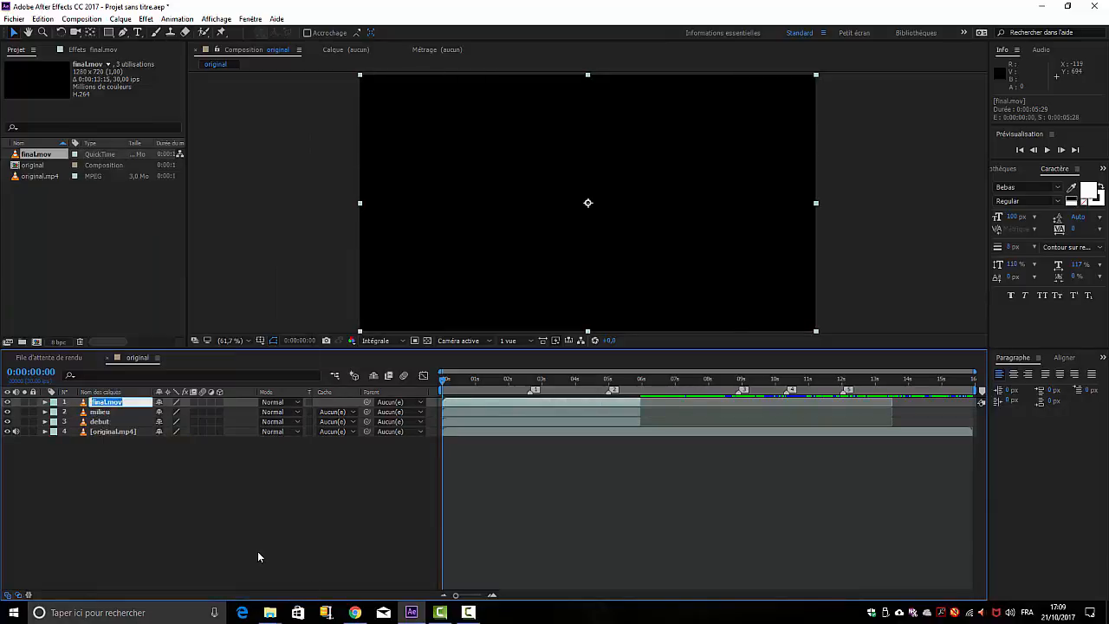
{"action": "type", "text": "fin"}
{"action": "key", "text": "Return"}
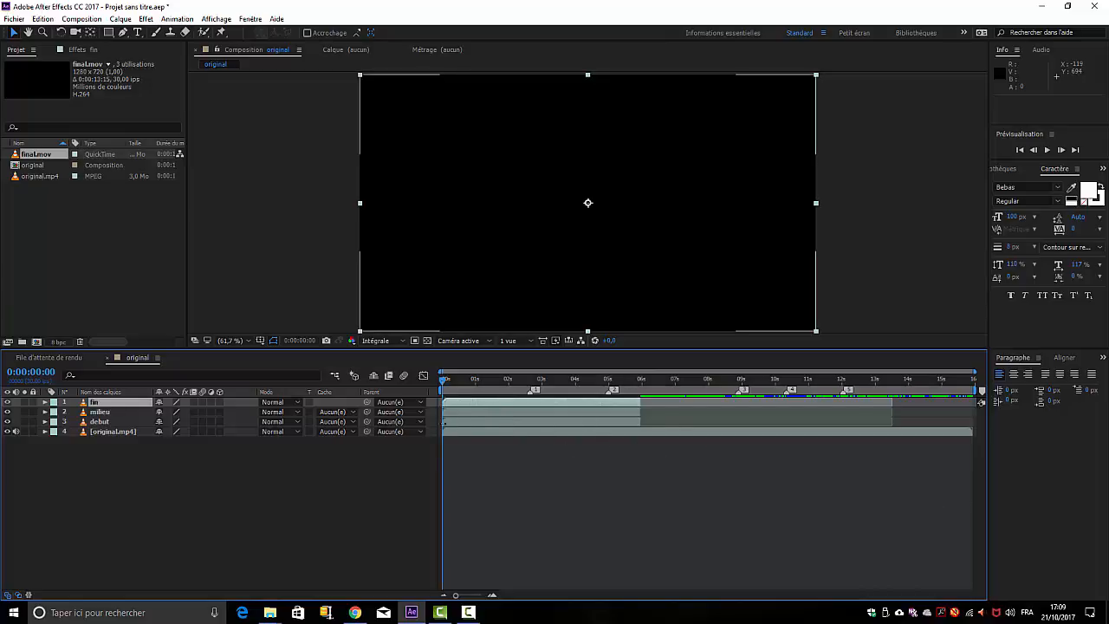
Step: Stagger the debut, milieu and fin layers in time to start at 0:00:02:19, 0:00:05:19 and 0:00:10:09 respectively
{"action": "left_click", "coordinate": [490, 415]}
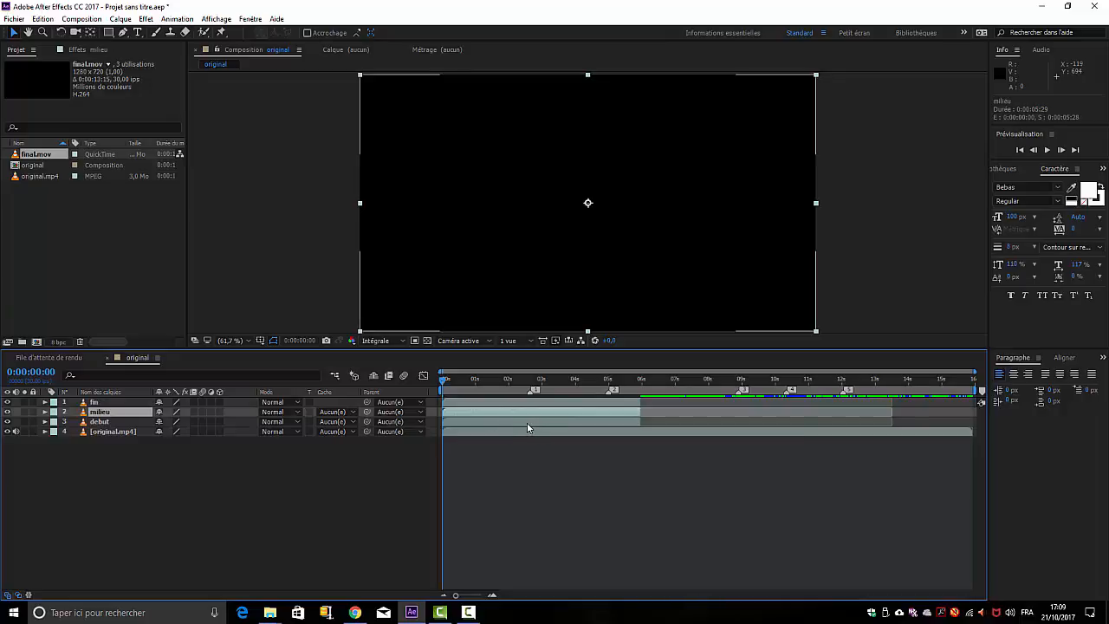
{"action": "double_click", "coordinate": [528, 425]}
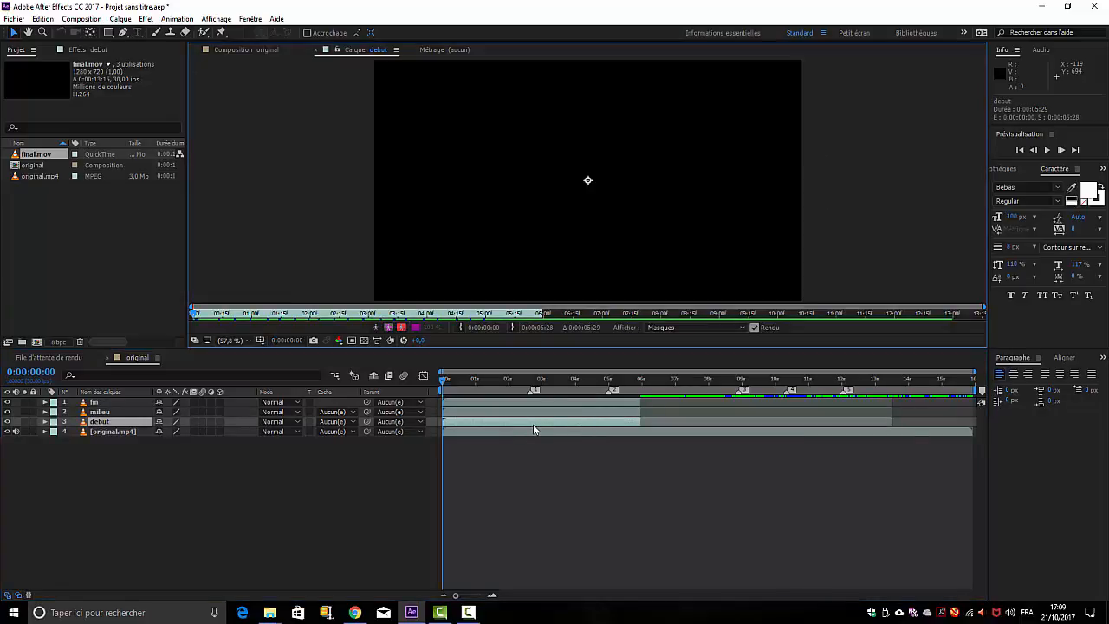
{"action": "left_click_drag", "start_coordinate": [532, 424], "coordinate": [620, 419]}
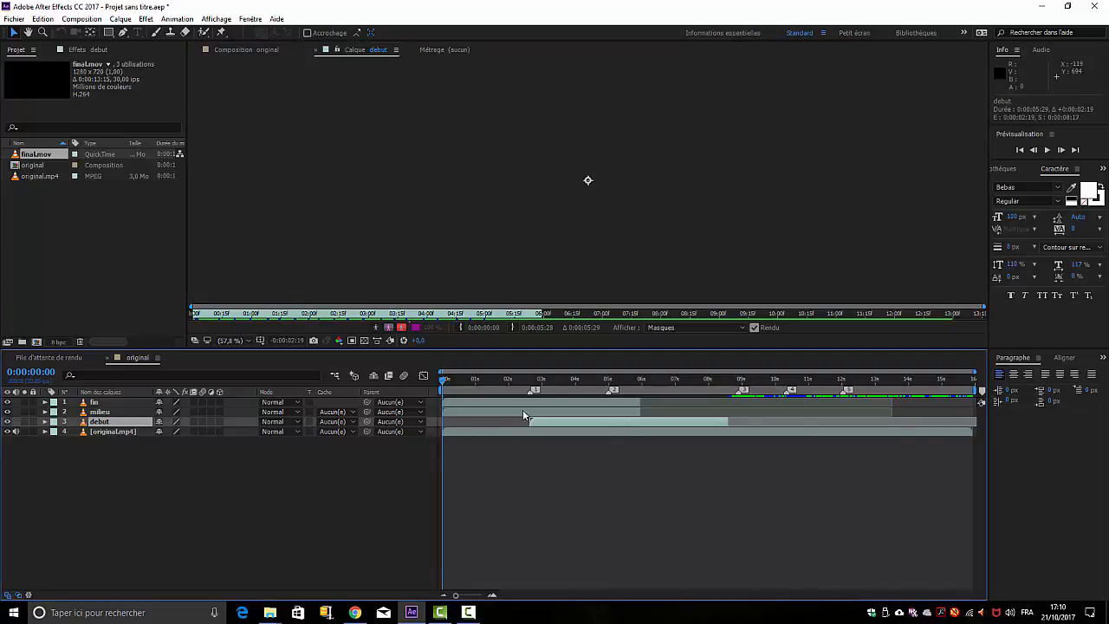
{"action": "left_click_drag", "start_coordinate": [516, 413], "coordinate": [703, 413]}
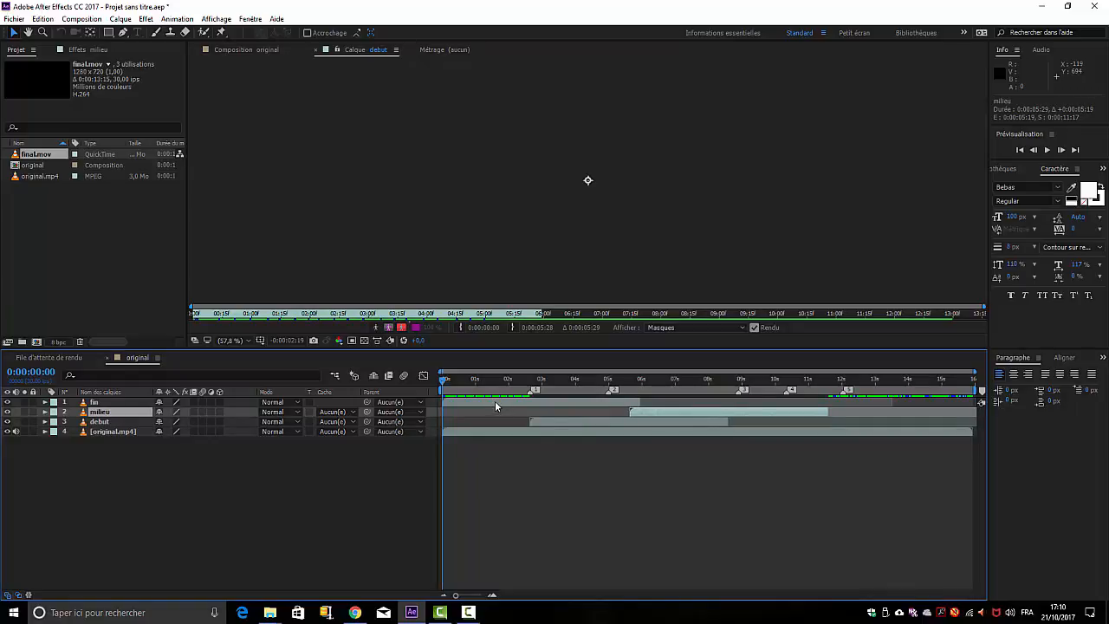
{"action": "left_click_drag", "start_coordinate": [496, 405], "coordinate": [838, 404]}
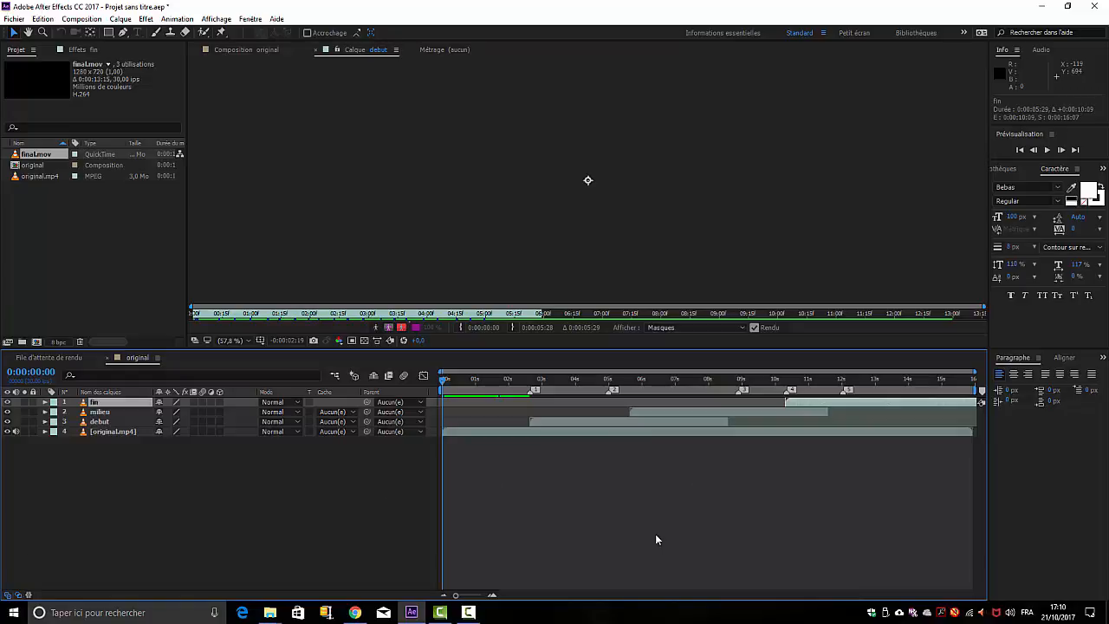
Step: Return to the original composition view and create a 1280 × 720 px dark red solid with RGB colour 127, 5, 5
{"action": "left_click", "coordinate": [246, 50]}
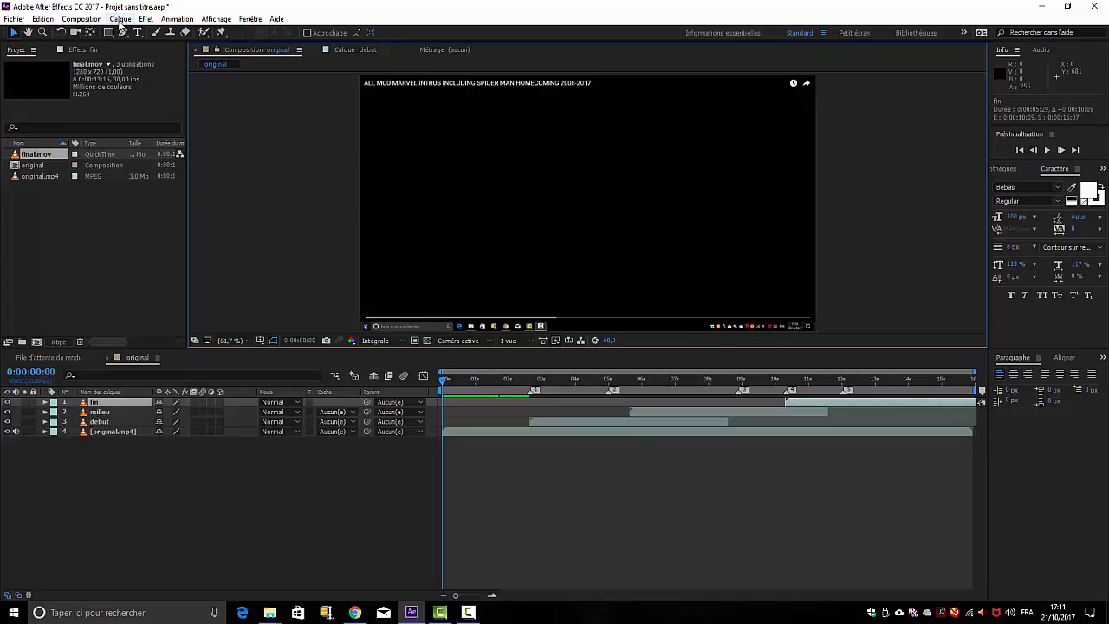
{"action": "left_click", "coordinate": [120, 21]}
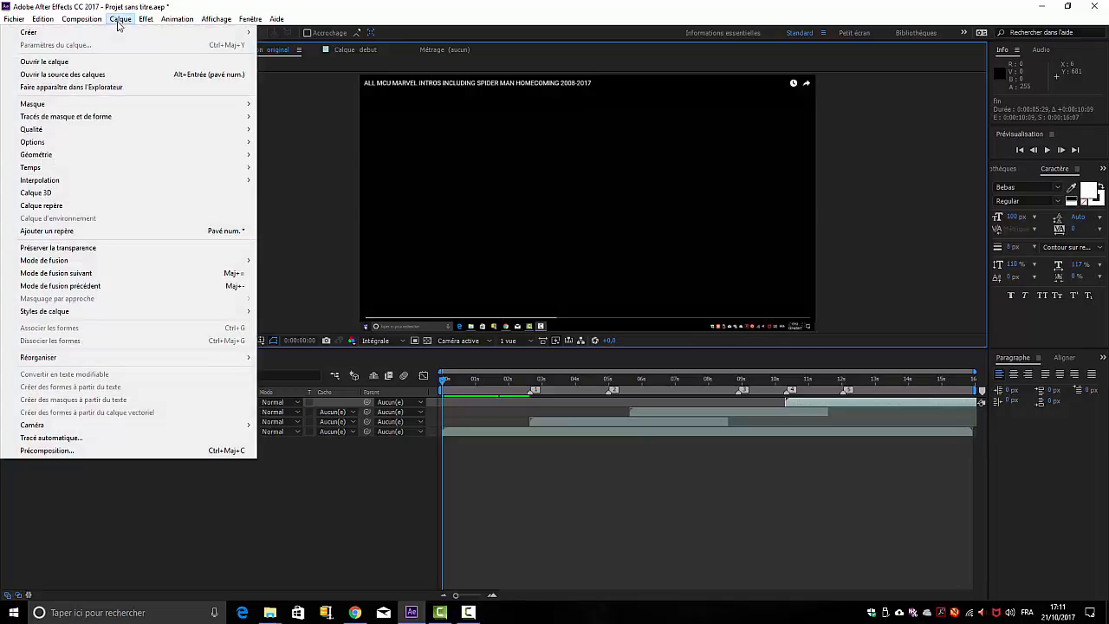
{"action": "mouse_move", "coordinate": [110, 37]}
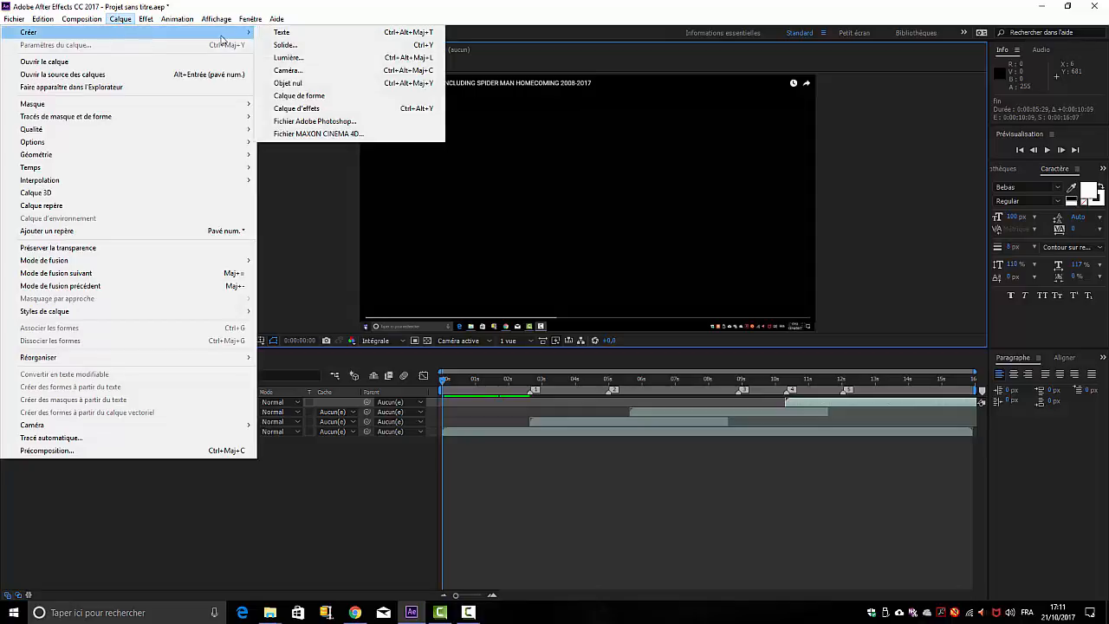
{"action": "left_click", "coordinate": [286, 45]}
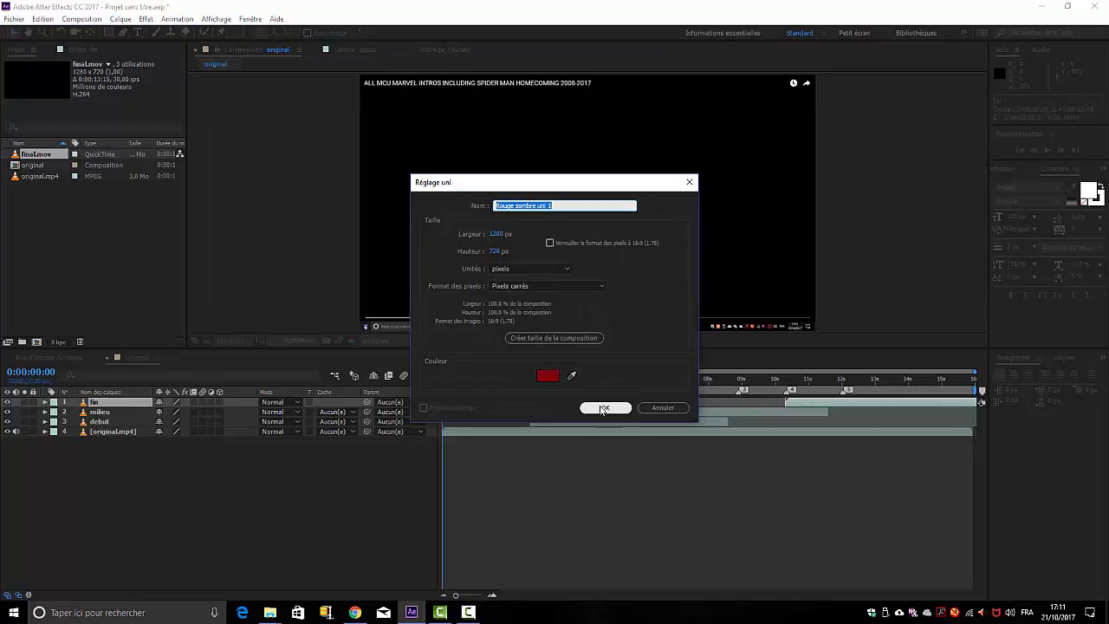
{"action": "left_click", "coordinate": [549, 379]}
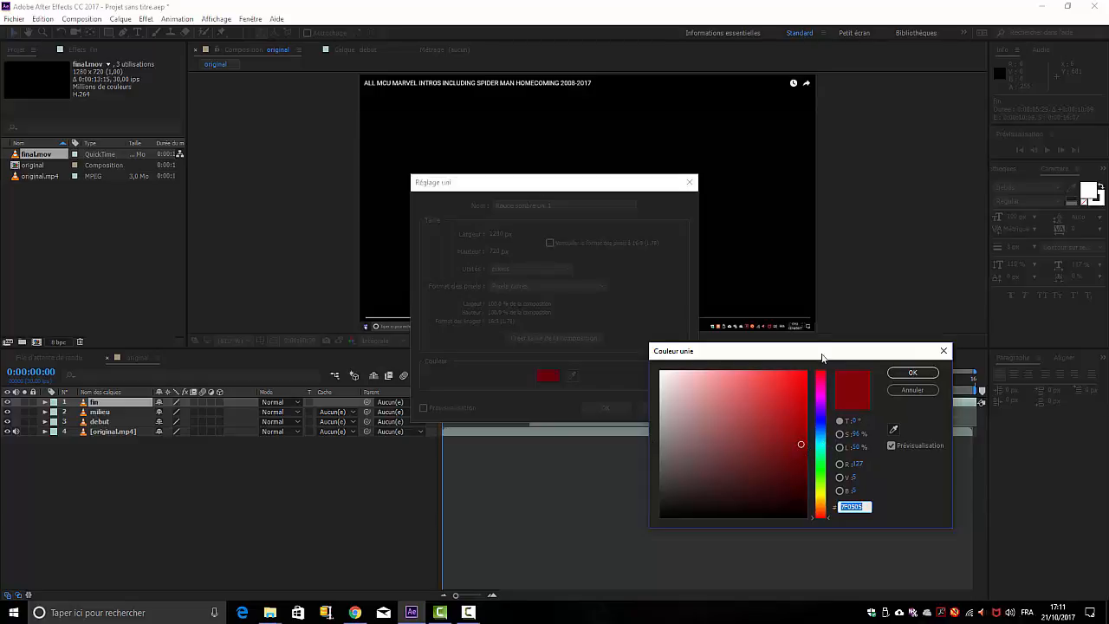
{"action": "left_click", "coordinate": [911, 373]}
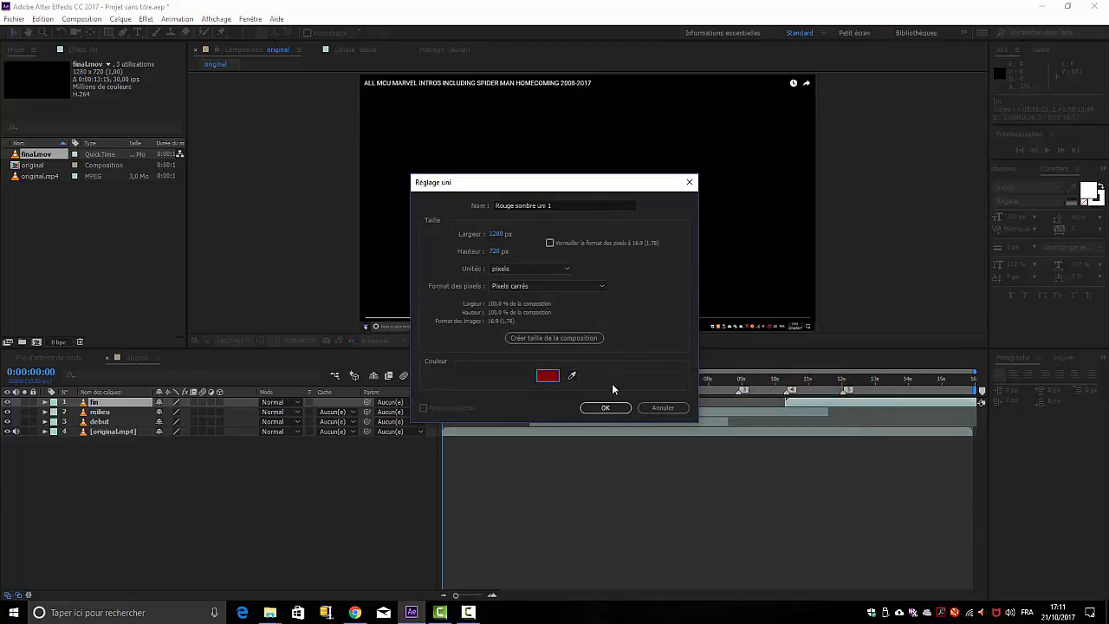
{"action": "left_click", "coordinate": [614, 412]}
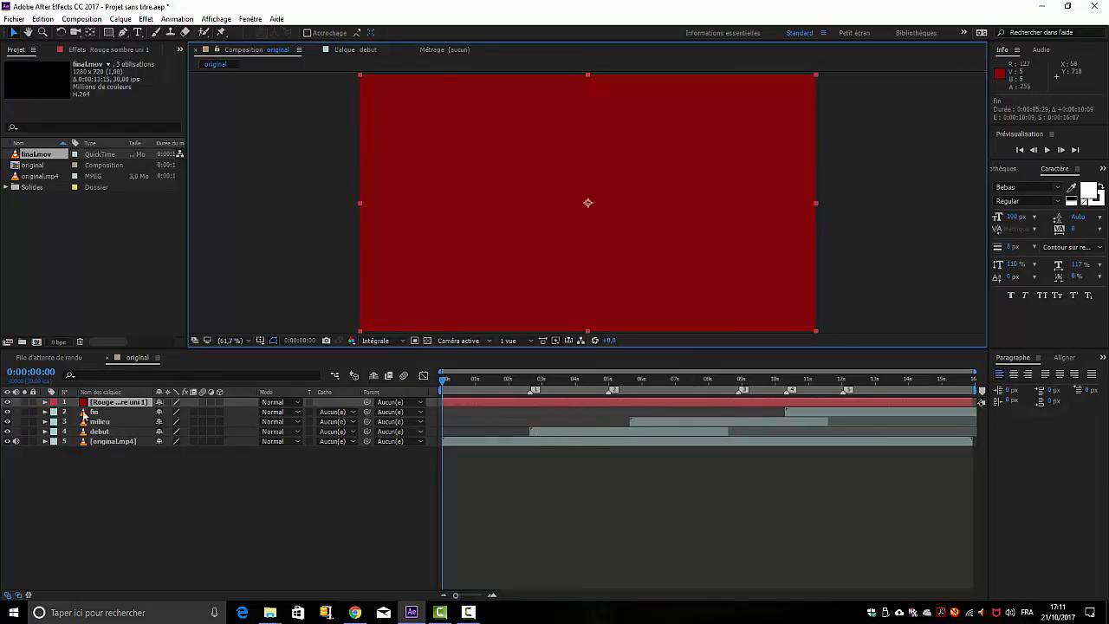
Step: Move the debut and fin layers above the red solid and set the current time to 0:00:03:27
{"action": "left_click", "coordinate": [127, 433]}
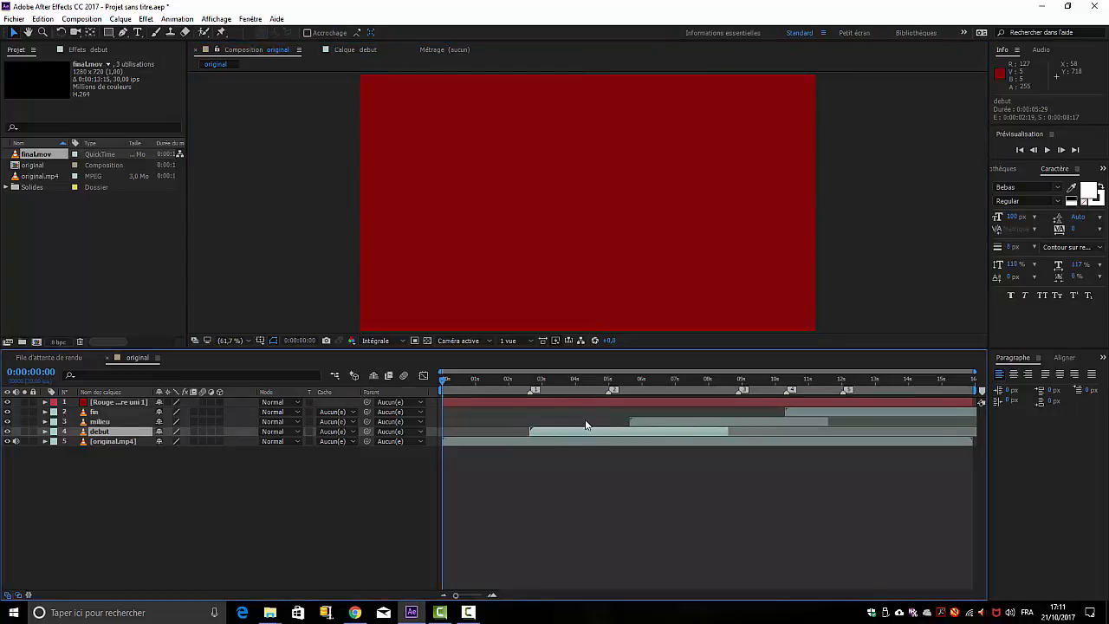
{"action": "left_click_drag", "start_coordinate": [130, 435], "coordinate": [118, 403]}
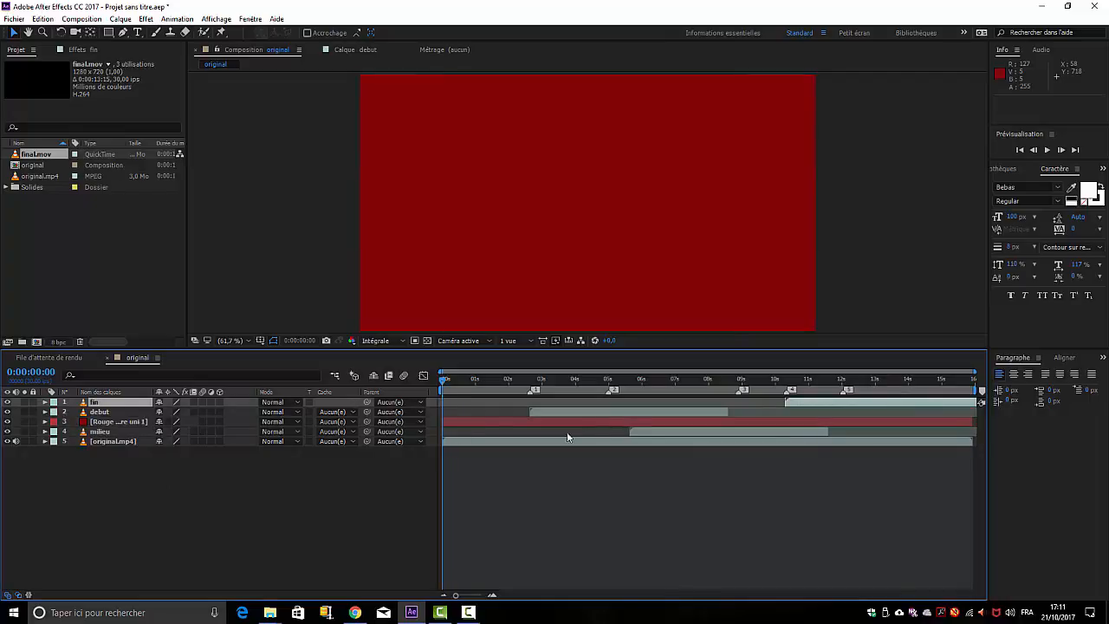
{"action": "left_click_drag", "start_coordinate": [442, 386], "coordinate": [562, 387]}
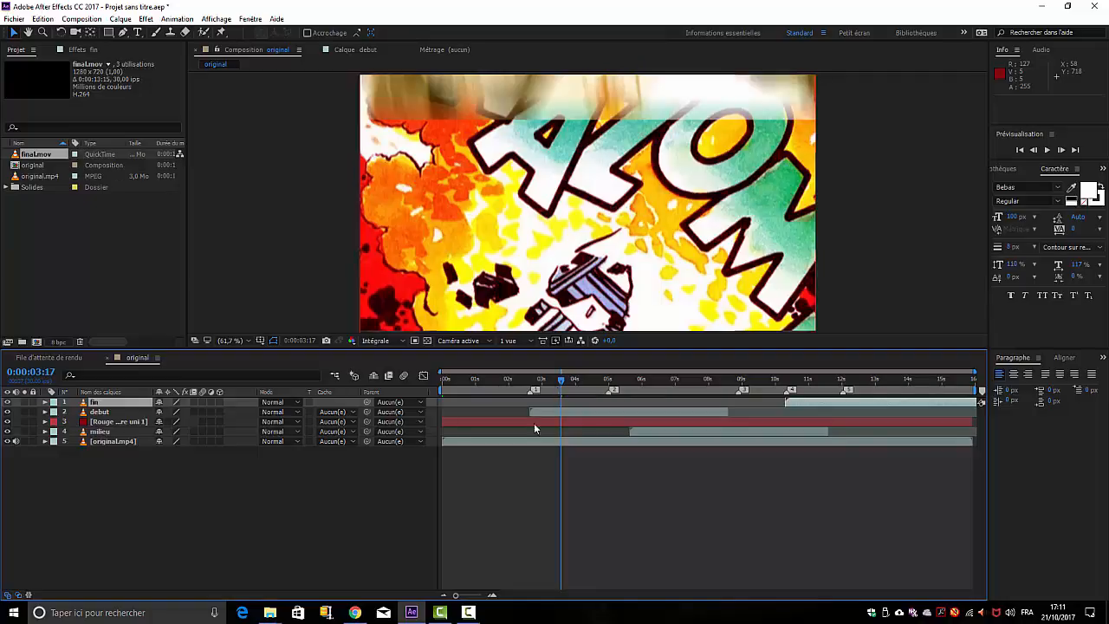
{"action": "mouse_move", "coordinate": [562, 382]}
{"action": "left_mouse_down"}
{"action": "mouse_move", "coordinate": [537, 386]}
{"action": "mouse_move", "coordinate": [571, 391]}
{"action": "left_mouse_up"}
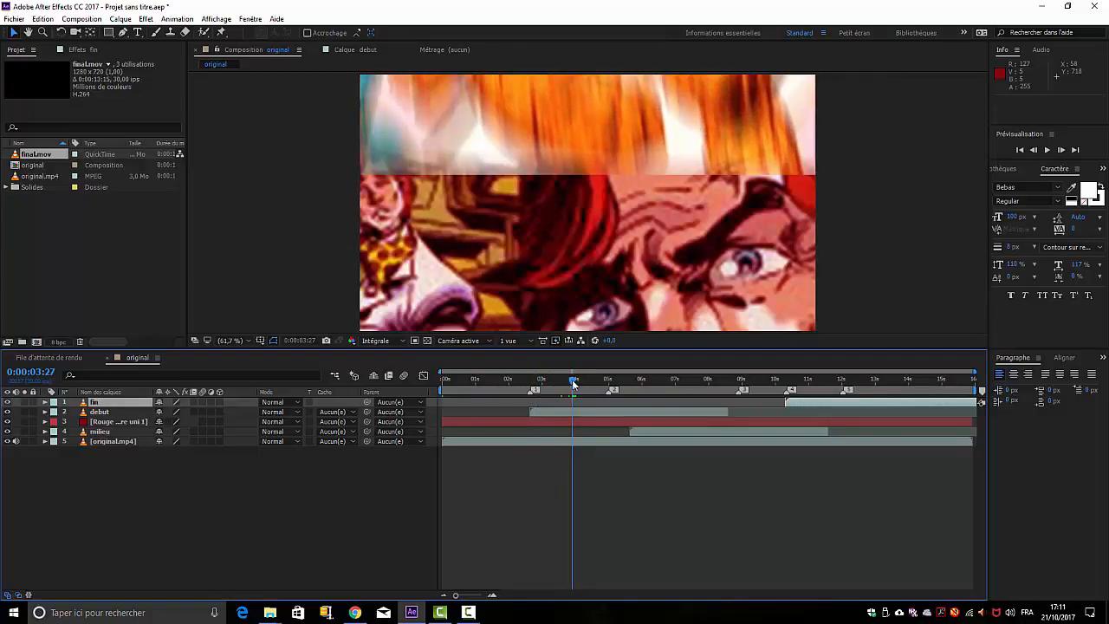
Step: Set the blending mode of the debut and fin layers to Produit
{"action": "left_click", "coordinate": [109, 411]}
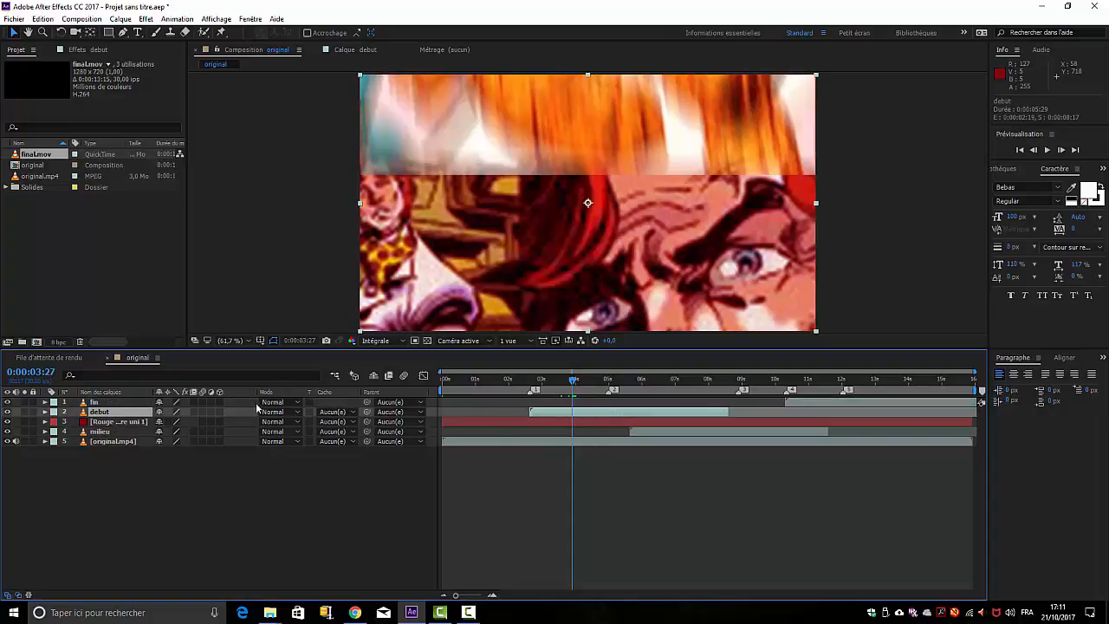
{"action": "left_click", "coordinate": [297, 416]}
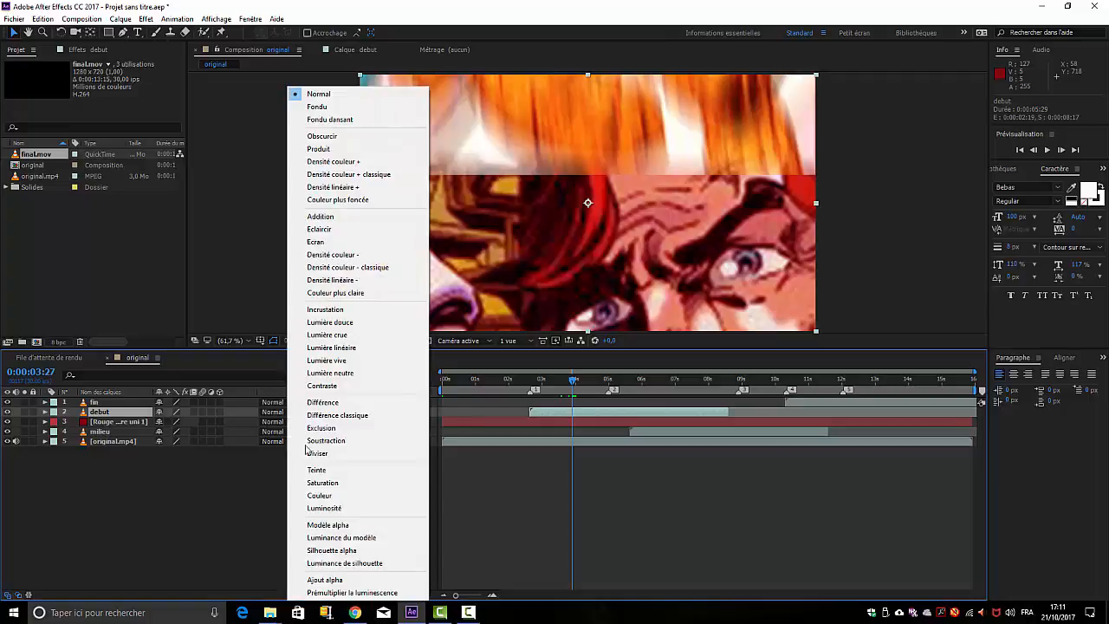
{"action": "left_click", "coordinate": [322, 150]}
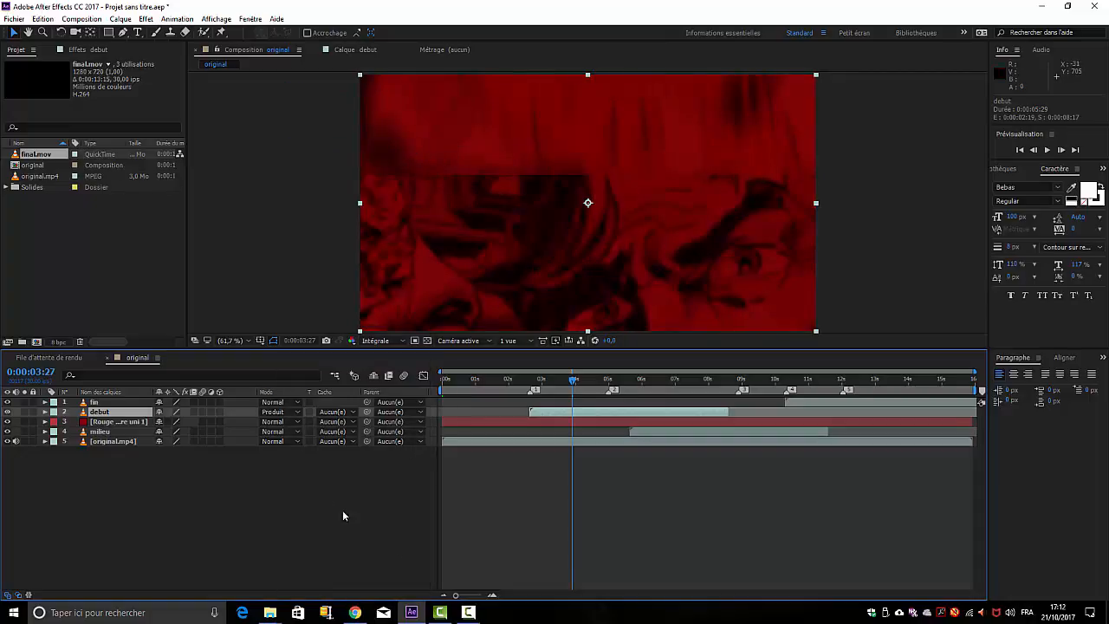
{"action": "left_click", "coordinate": [104, 403]}
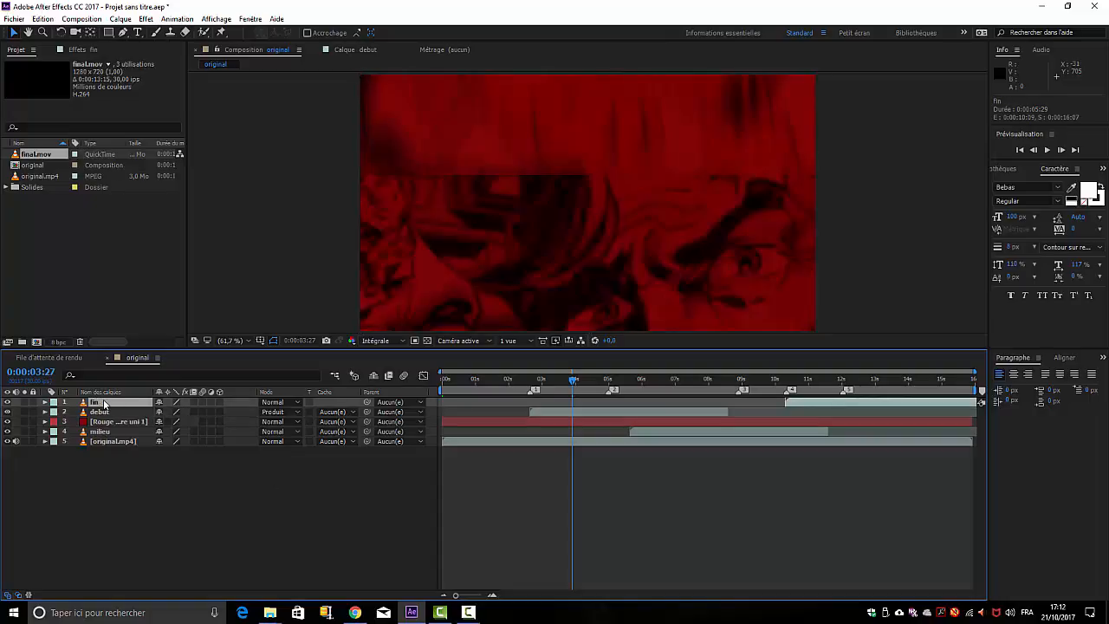
{"action": "left_click", "coordinate": [297, 403]}
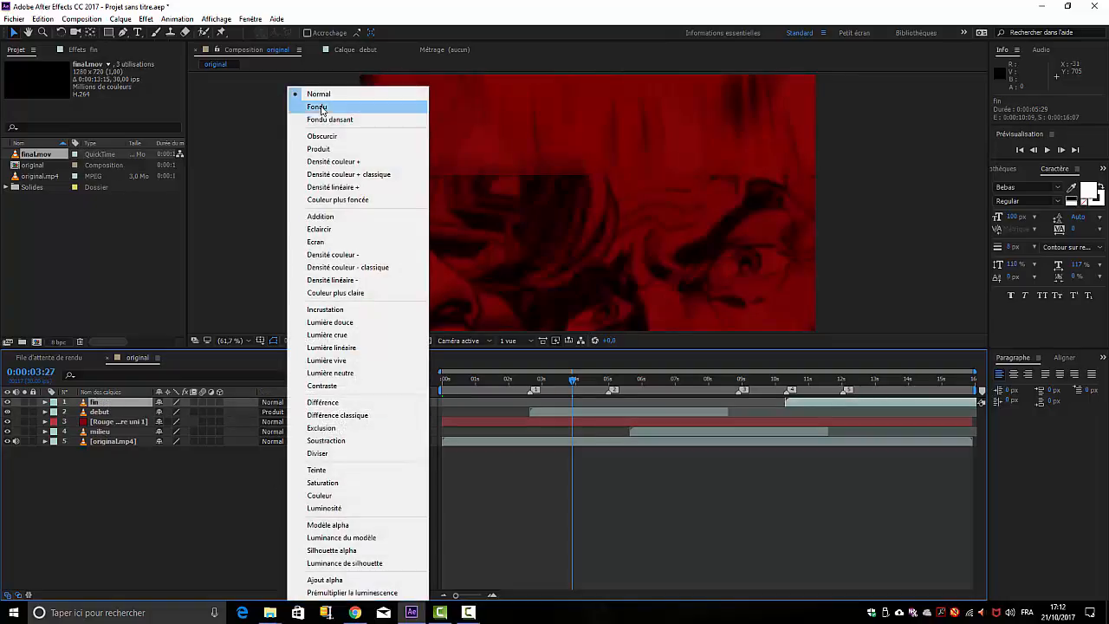
{"action": "left_click", "coordinate": [318, 149]}
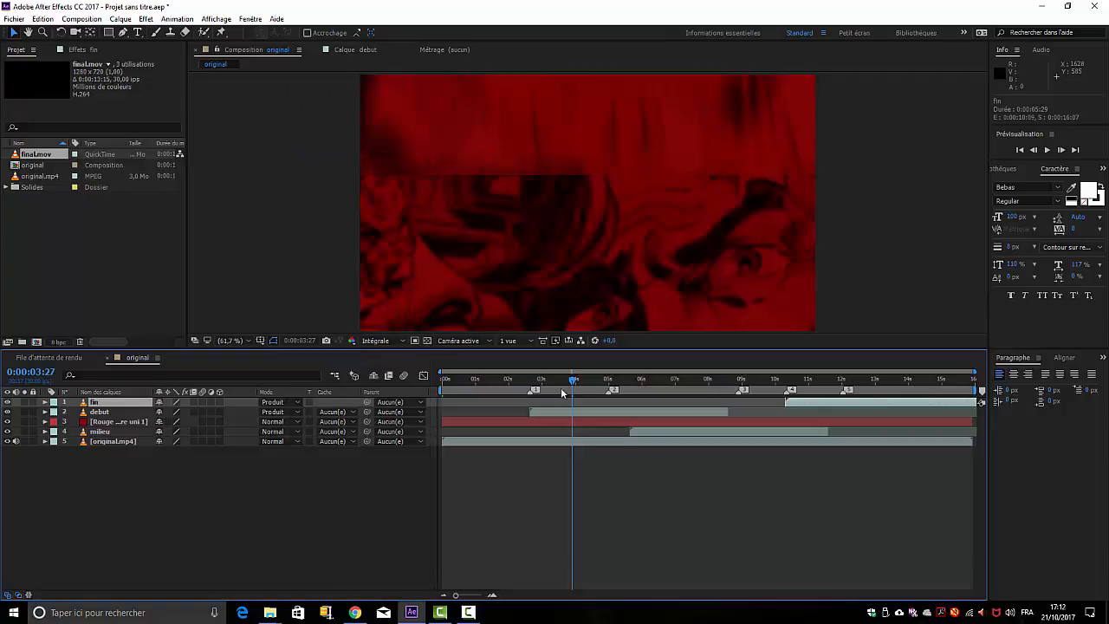
Step: Check the red-tinted fin layer, hide the original.mp4 video, and bring the current time back to 0:00:00:10
{"action": "left_click_drag", "start_coordinate": [574, 381], "coordinate": [829, 404]}
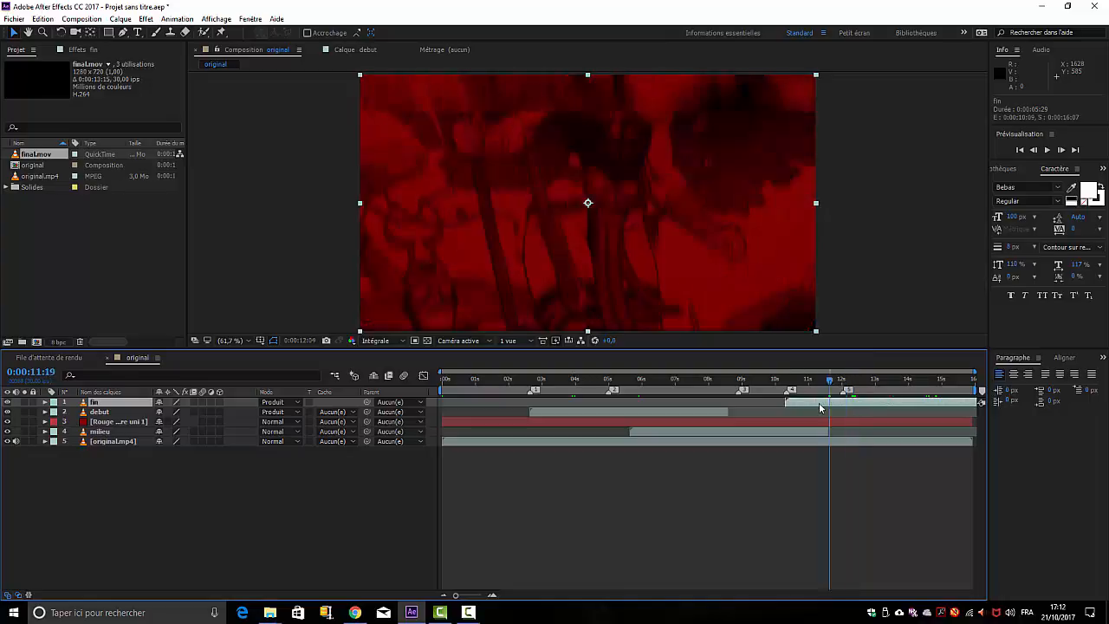
{"action": "left_click", "coordinate": [7, 441]}
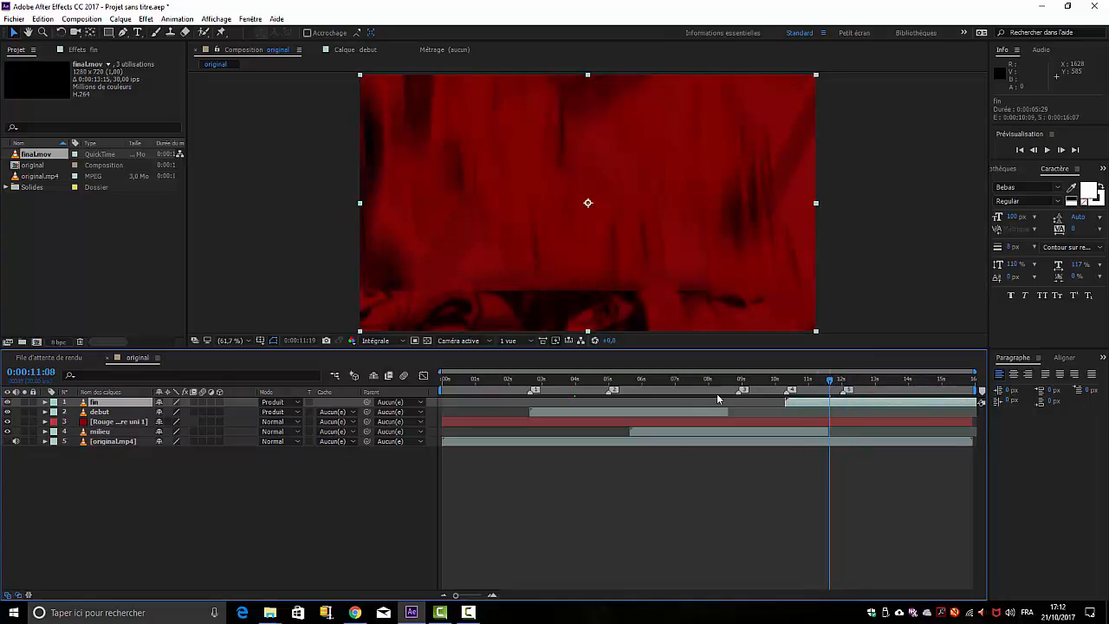
{"action": "left_click_drag", "start_coordinate": [716, 394], "coordinate": [455, 428]}
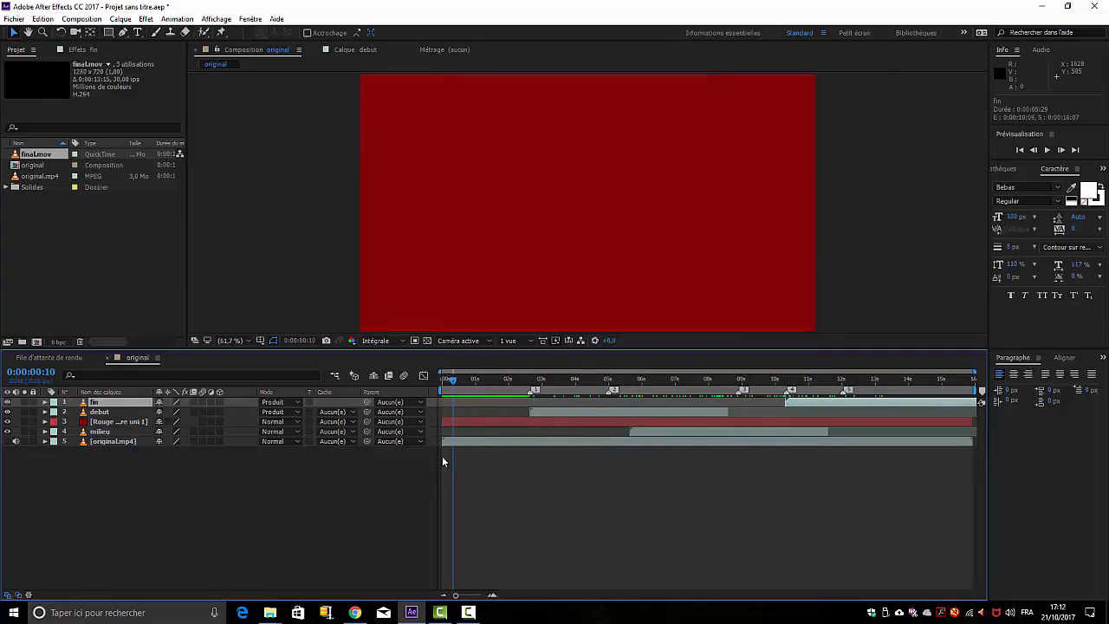
Step: Apply the Teinte/Saturation effect to the red solid and set its channel (Couches) to Rouges
{"action": "left_click", "coordinate": [107, 421]}
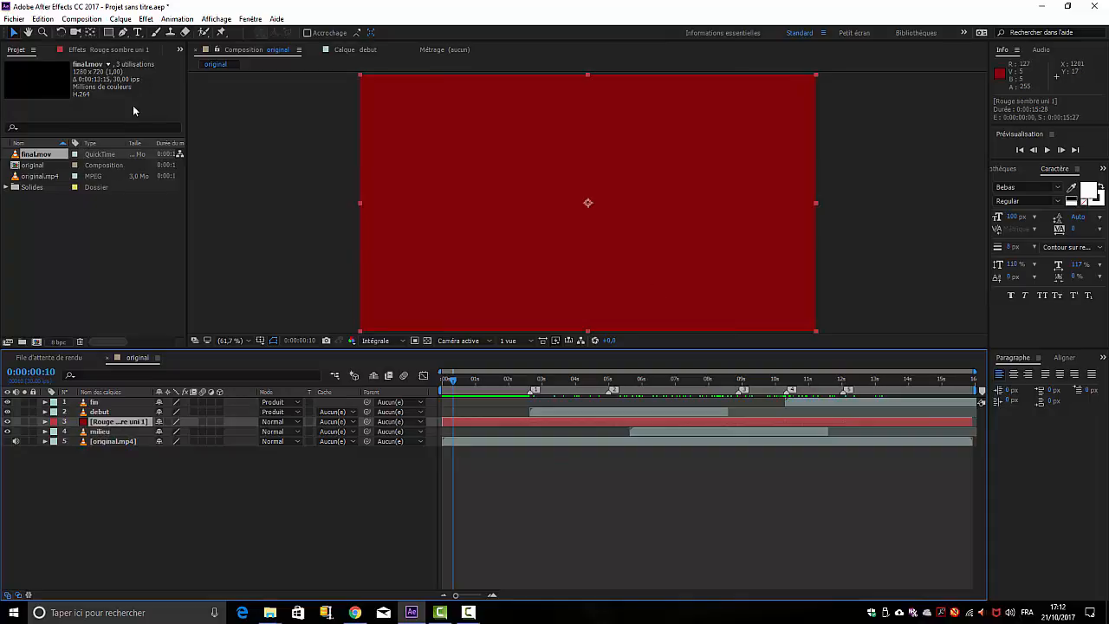
{"action": "left_click", "coordinate": [147, 19]}
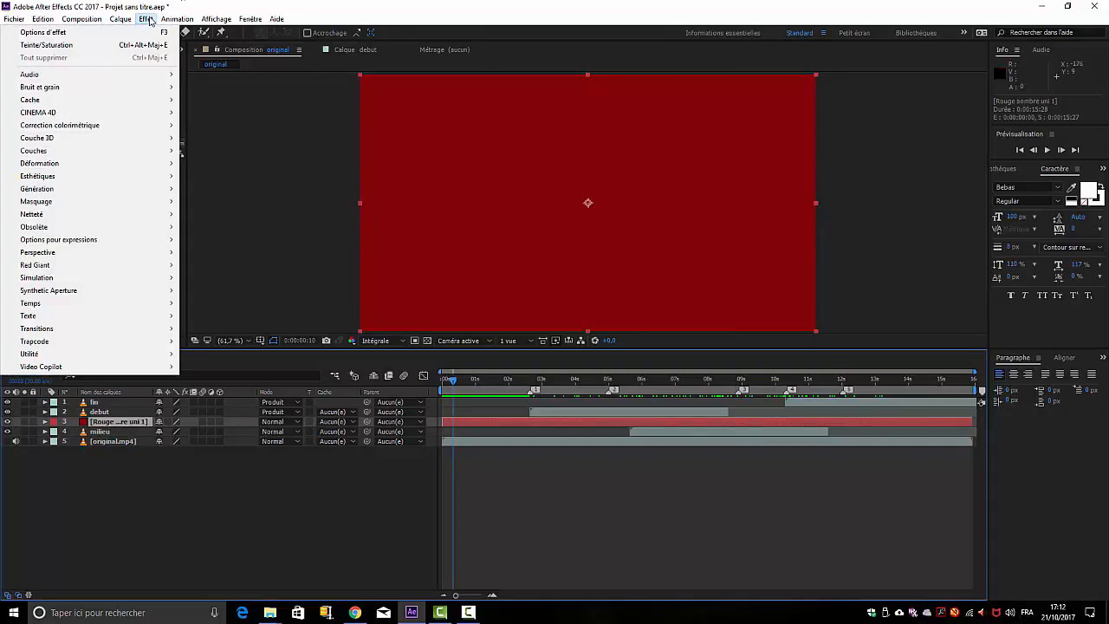
{"action": "mouse_move", "coordinate": [124, 130]}
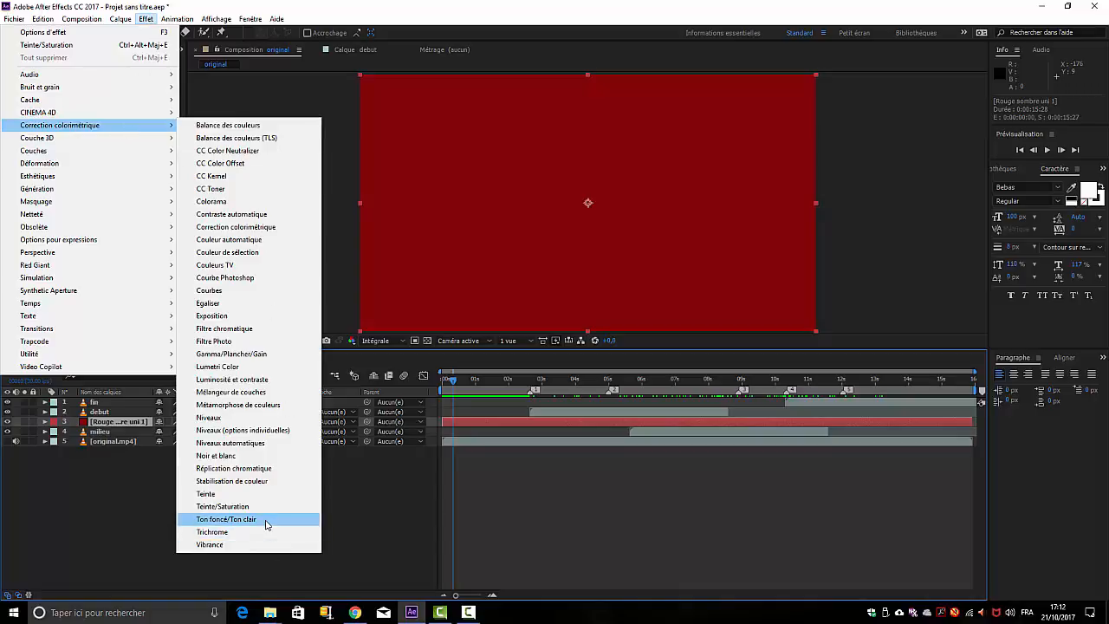
{"action": "left_click", "coordinate": [227, 507]}
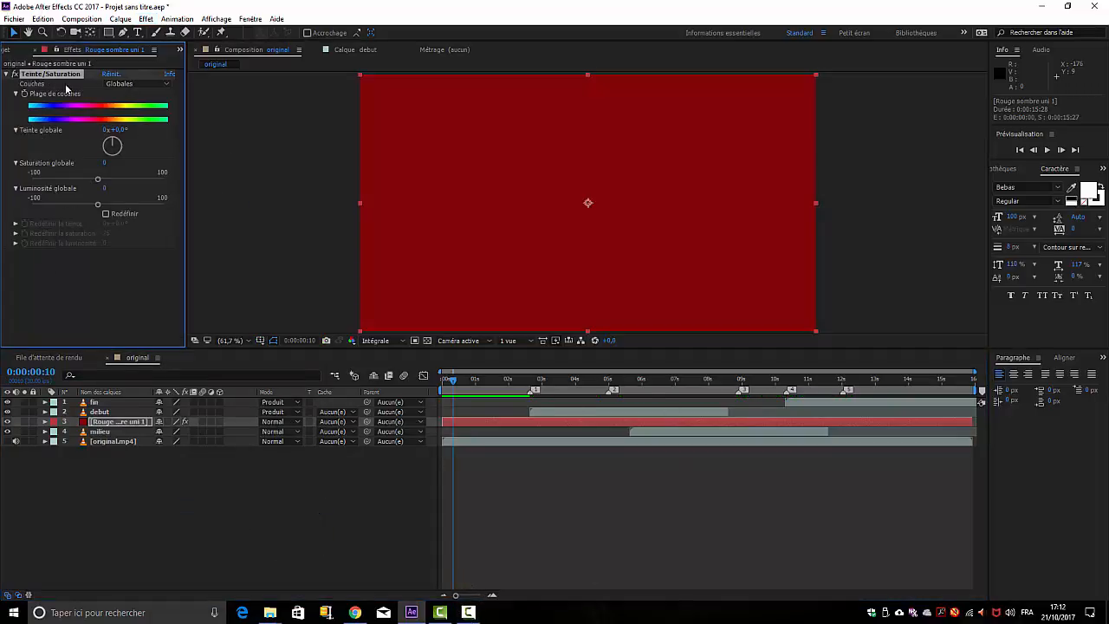
{"action": "left_click", "coordinate": [166, 85]}
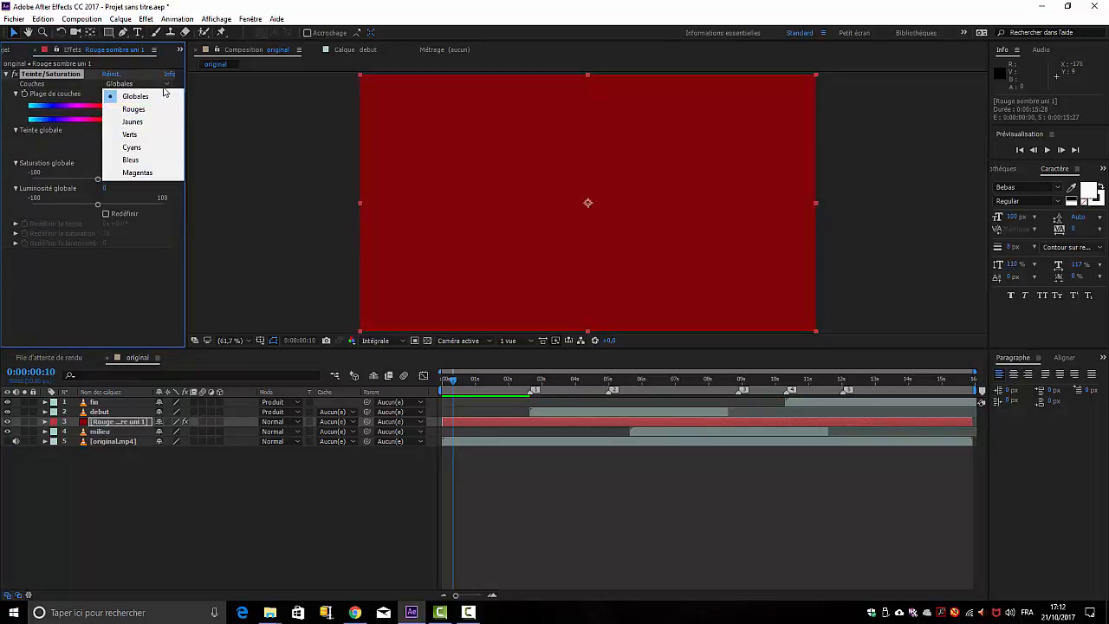
{"action": "left_click", "coordinate": [123, 106]}
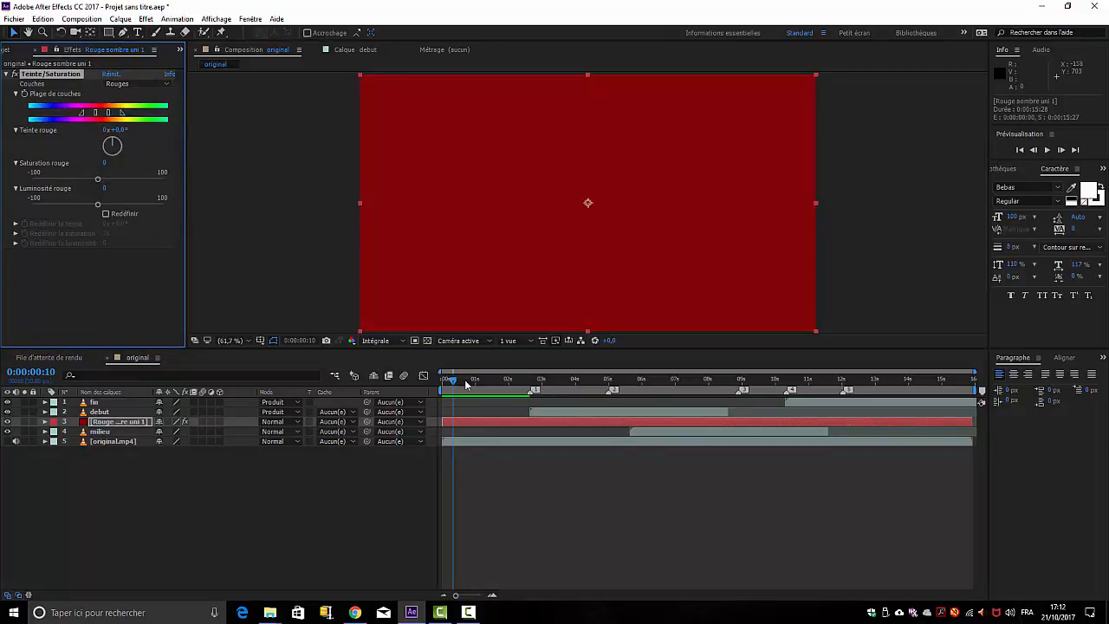
Step: Hide the fin and debut layers and set the current time to 0:00:02:20
{"action": "left_click_drag", "start_coordinate": [454, 380], "coordinate": [529, 398]}
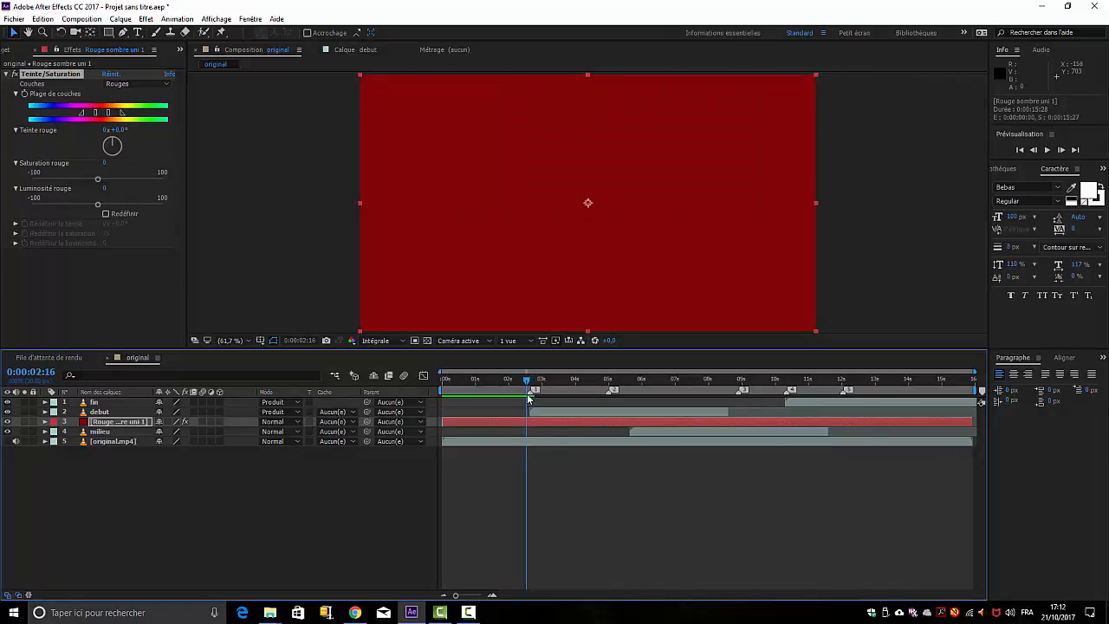
{"action": "left_click", "coordinate": [7, 402]}
{"action": "left_click_drag", "start_coordinate": [526, 381], "coordinate": [532, 381]}
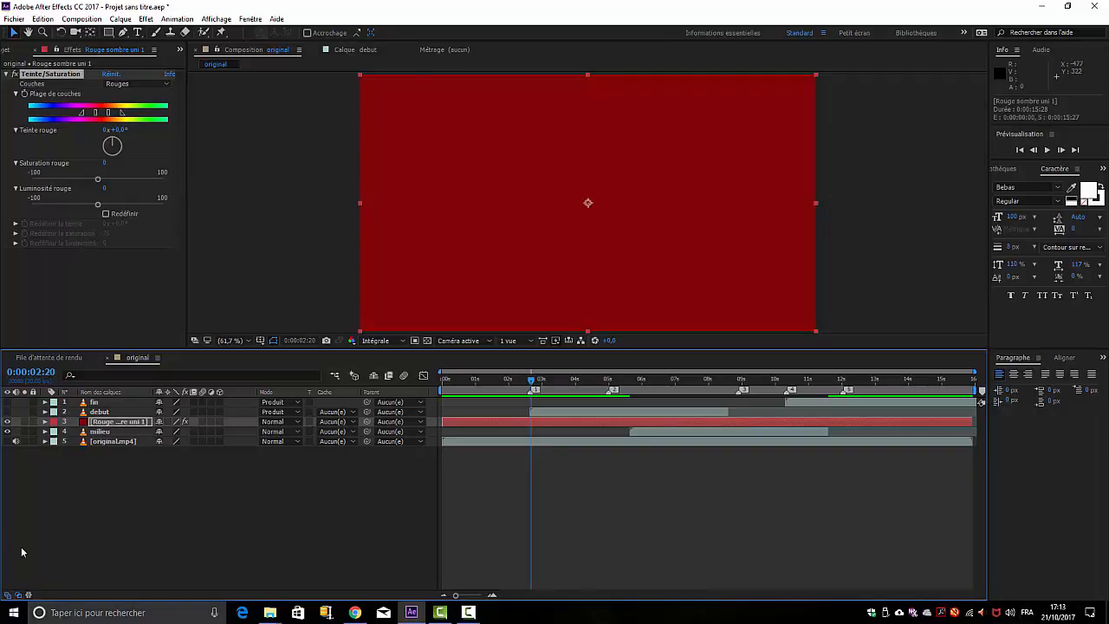
Step: Enable keyframing of Plage de couches on the red solid and keyframe Luminosité rouge at -27 at 0:00:02:20 and 0 at 0:00:05:00
{"action": "left_click", "coordinate": [25, 96]}
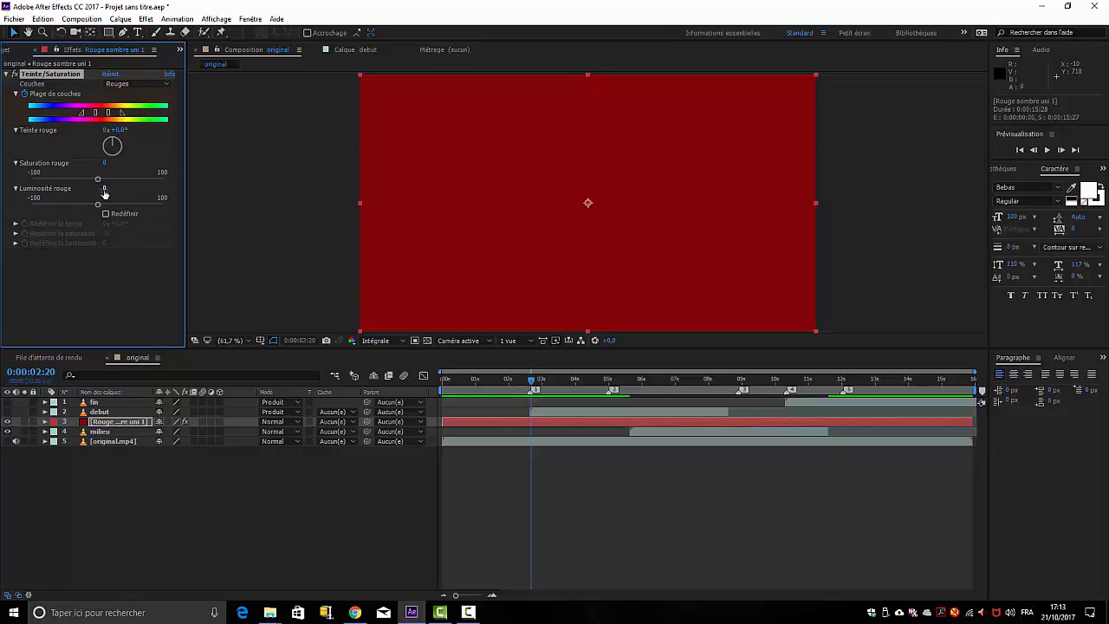
{"action": "left_click_drag", "start_coordinate": [104, 193], "coordinate": [90, 188]}
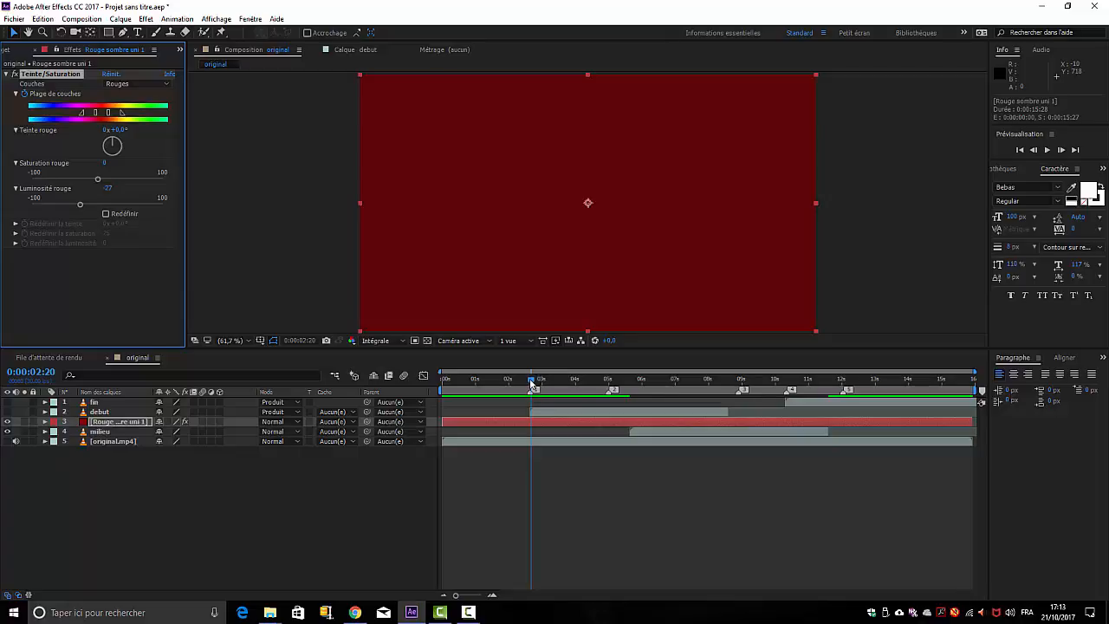
{"action": "left_click_drag", "start_coordinate": [535, 382], "coordinate": [608, 386]}
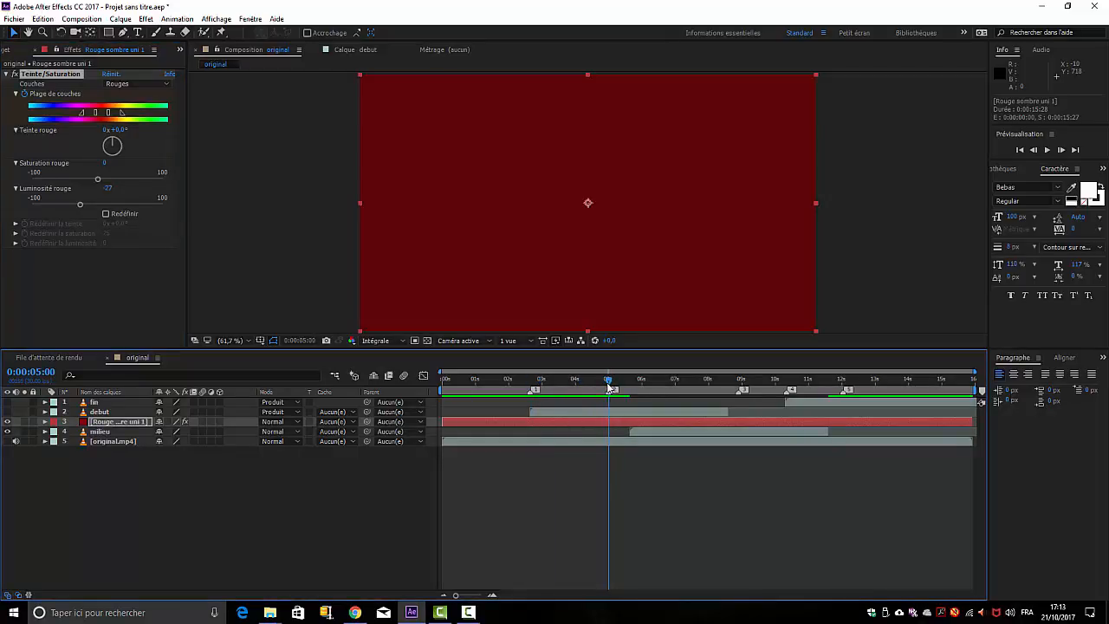
{"action": "left_click", "coordinate": [110, 188]}
{"action": "type", "text": "0"}
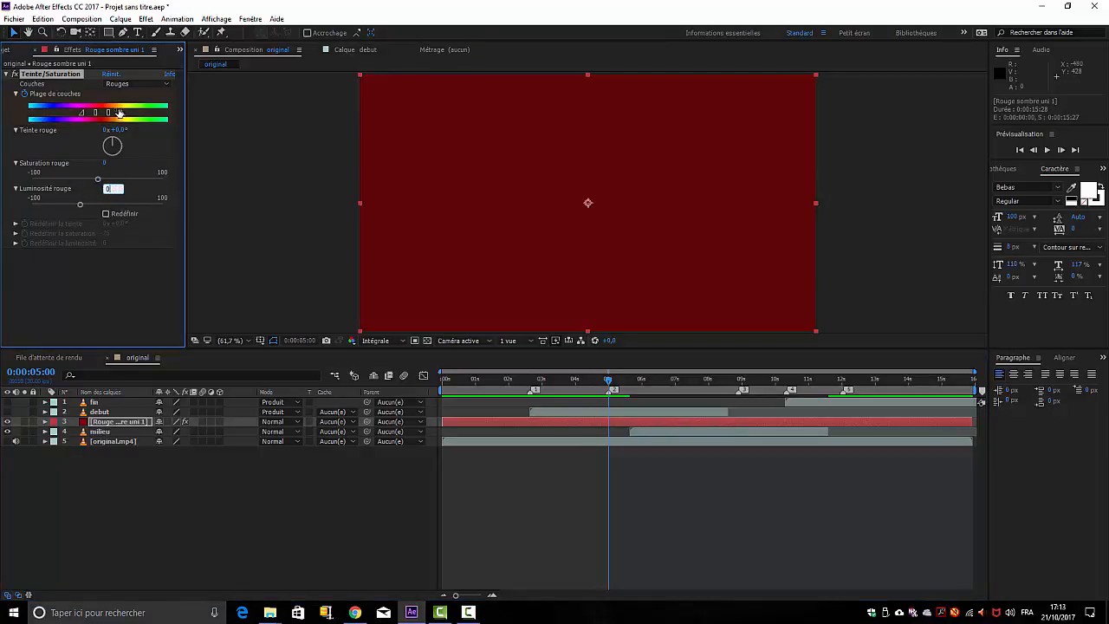
{"action": "key", "text": "Return"}
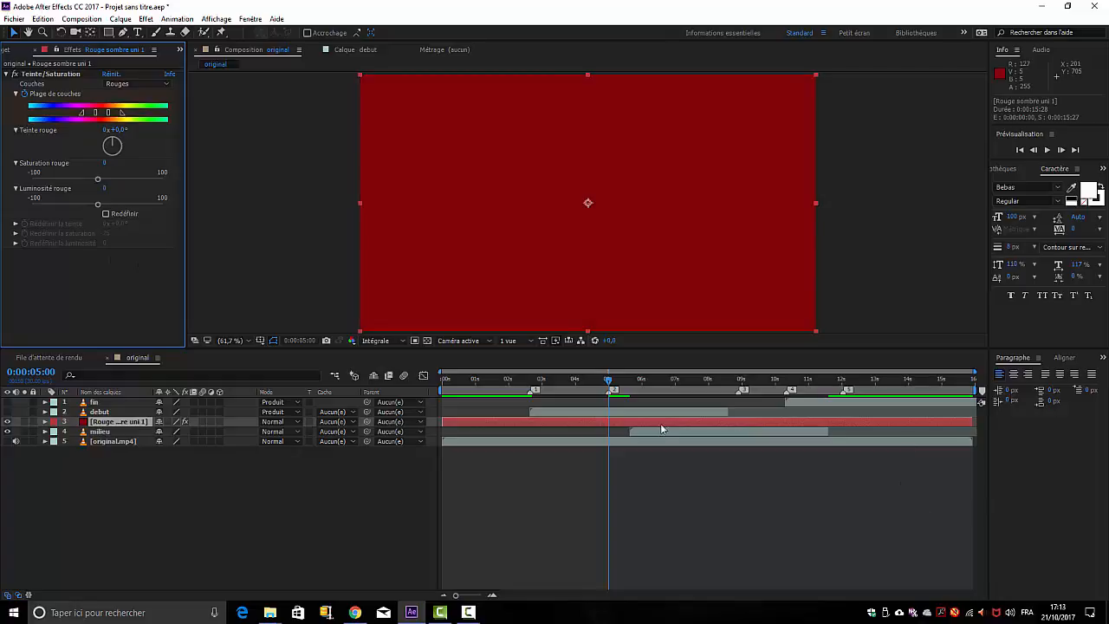
Step: Keyframe Teinte rouge at +21° at 0:00:05:19, and Teinte rouge +22° with Luminosité rouge 25 at 0:00:06:12
{"action": "left_click_drag", "start_coordinate": [610, 382], "coordinate": [630, 381]}
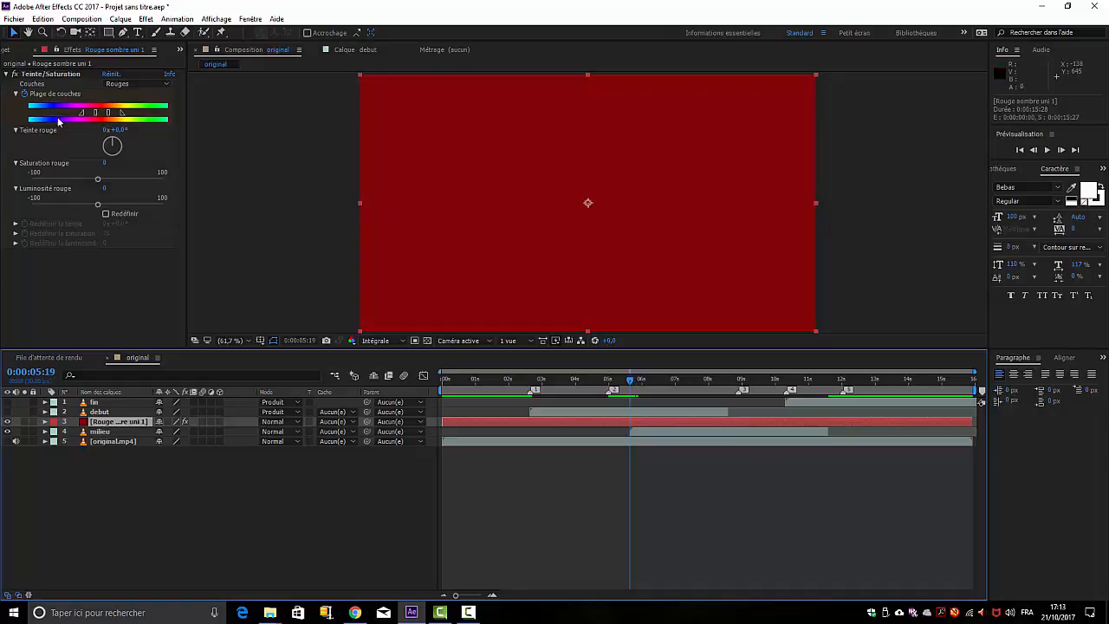
{"action": "left_click", "coordinate": [121, 112]}
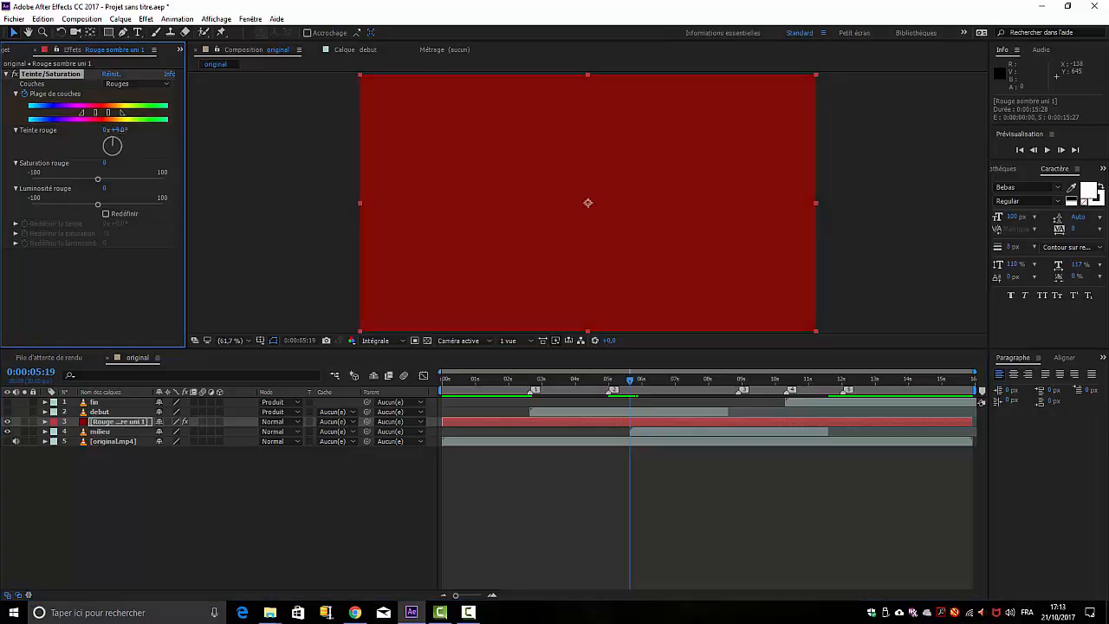
{"action": "left_click_drag", "start_coordinate": [124, 131], "coordinate": [131, 131]}
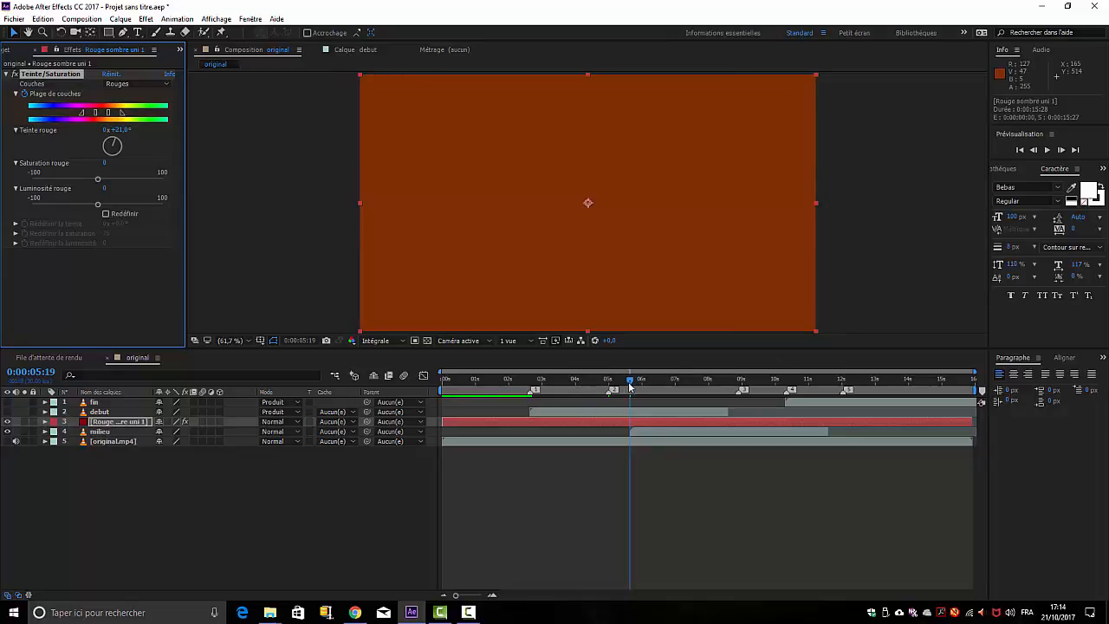
{"action": "left_click_drag", "start_coordinate": [630, 383], "coordinate": [656, 381]}
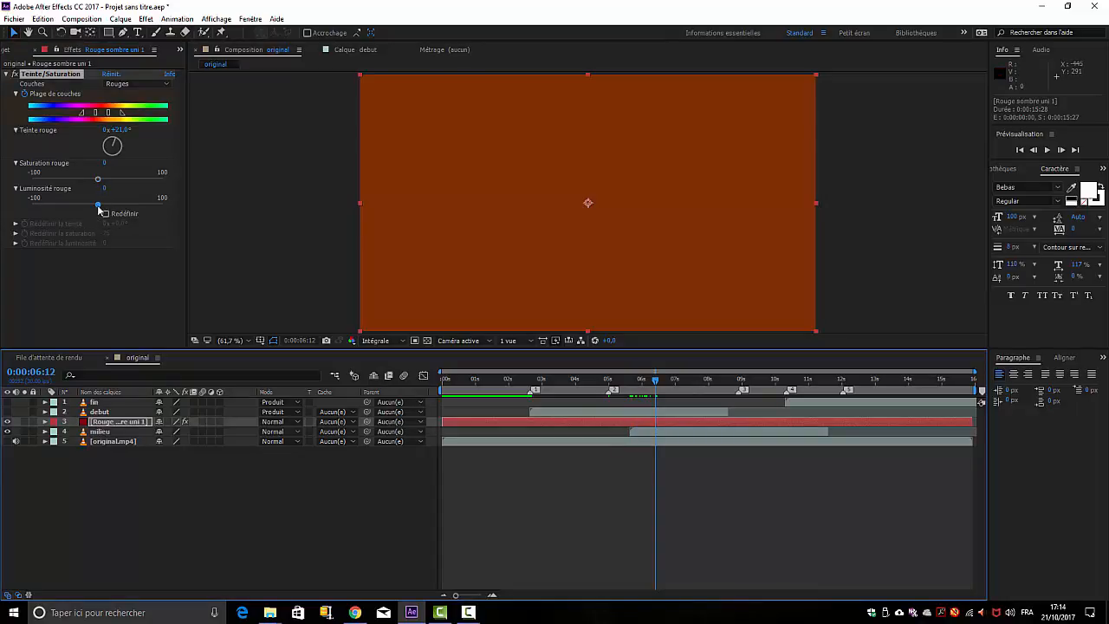
{"action": "left_click_drag", "start_coordinate": [98, 207], "coordinate": [120, 204]}
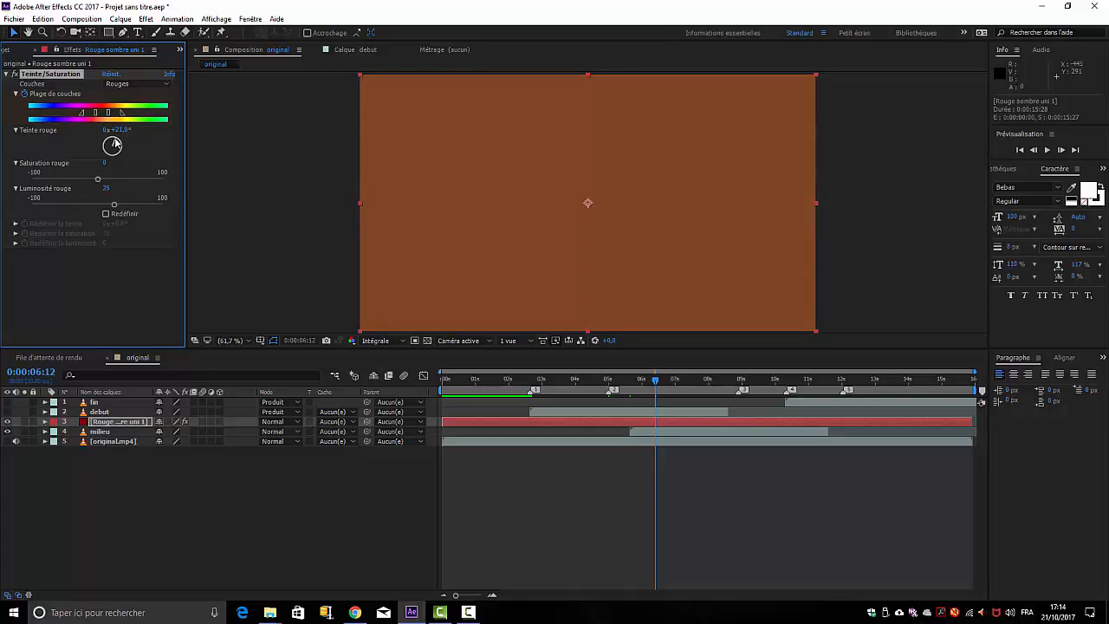
{"action": "left_click_drag", "start_coordinate": [115, 143], "coordinate": [116, 143]}
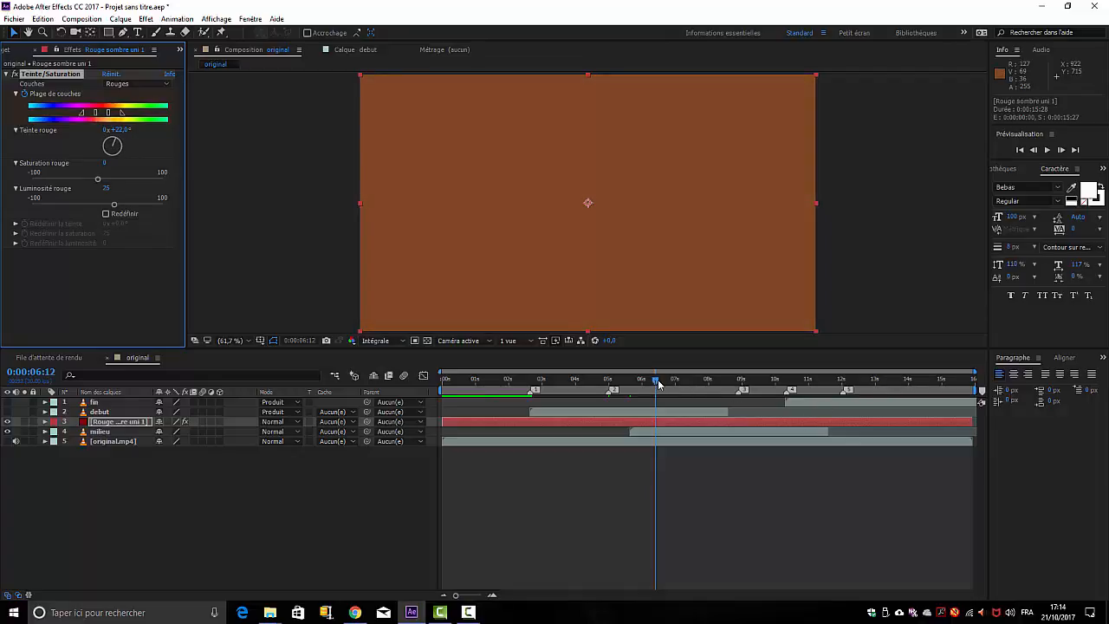
Step: Expand the red solid's Teinte/Saturation properties and add a Plage de couches keyframe with unchanged values at 0:00:08:26
{"action": "left_click_drag", "start_coordinate": [657, 384], "coordinate": [742, 391]}
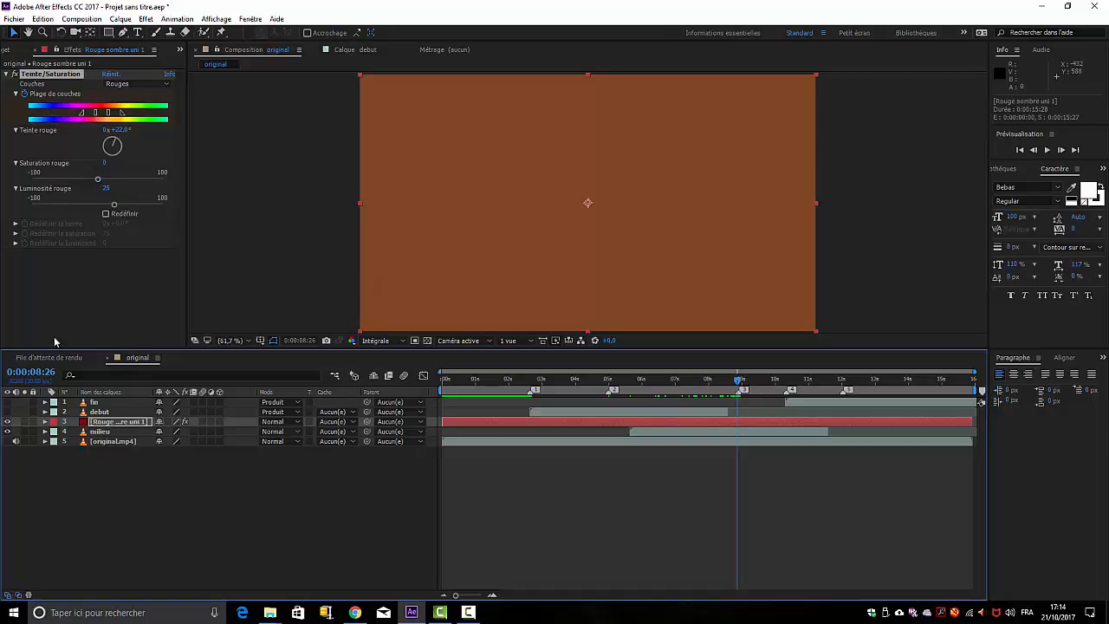
{"action": "left_click", "coordinate": [45, 421]}
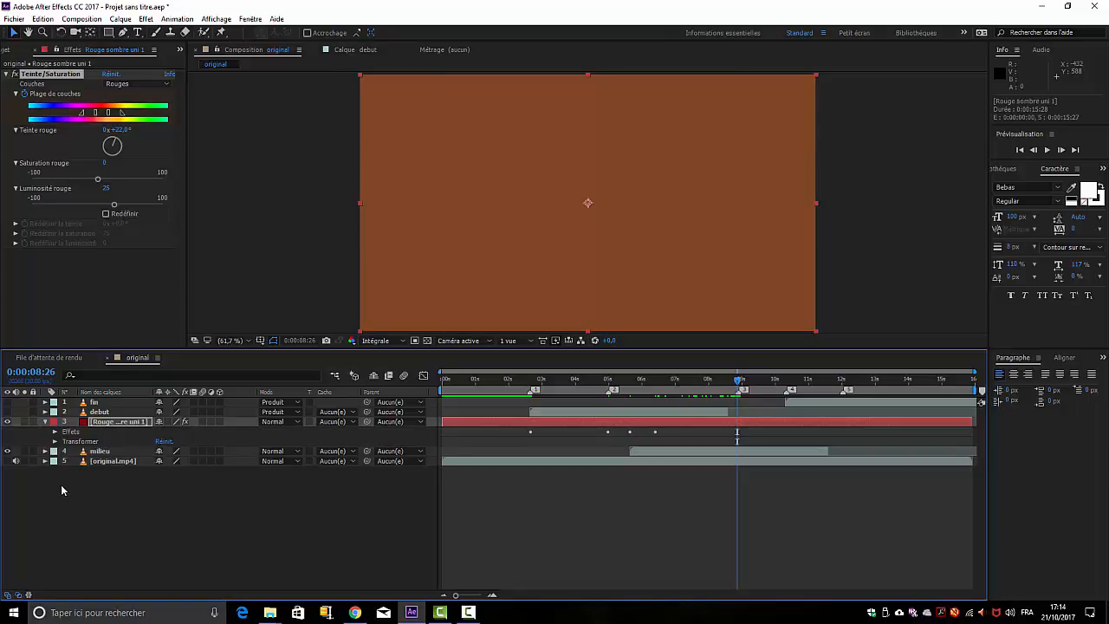
{"action": "left_click", "coordinate": [55, 432]}
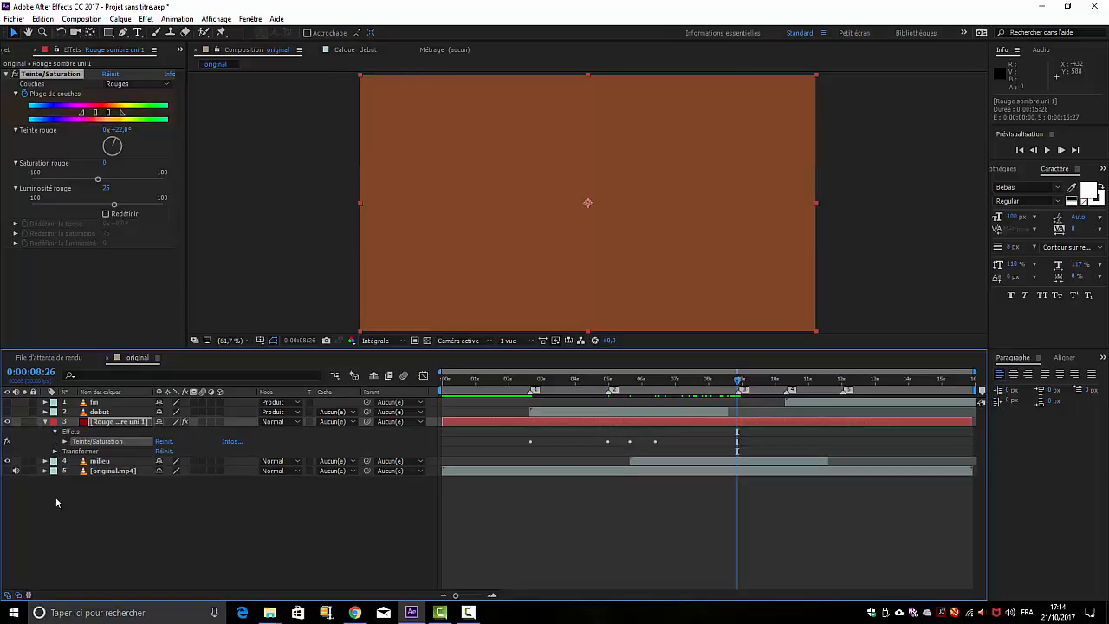
{"action": "left_click", "coordinate": [65, 441]}
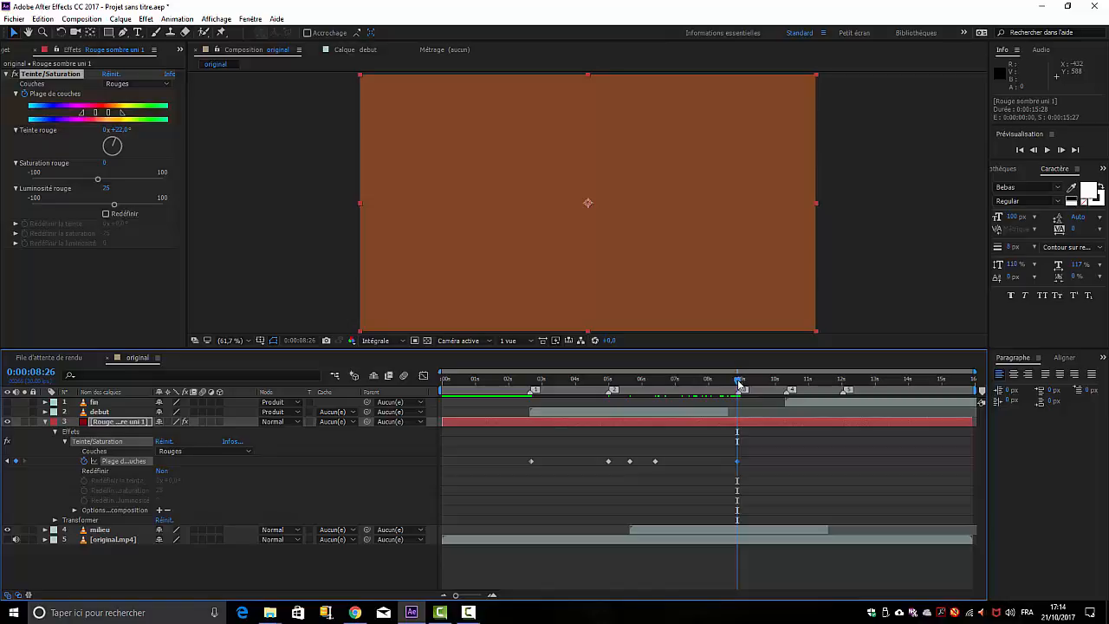
Step: Keyframe the red solid's Luminosité rouge at 1 at 0:00:10:03
{"action": "left_click_drag", "start_coordinate": [739, 382], "coordinate": [779, 382]}
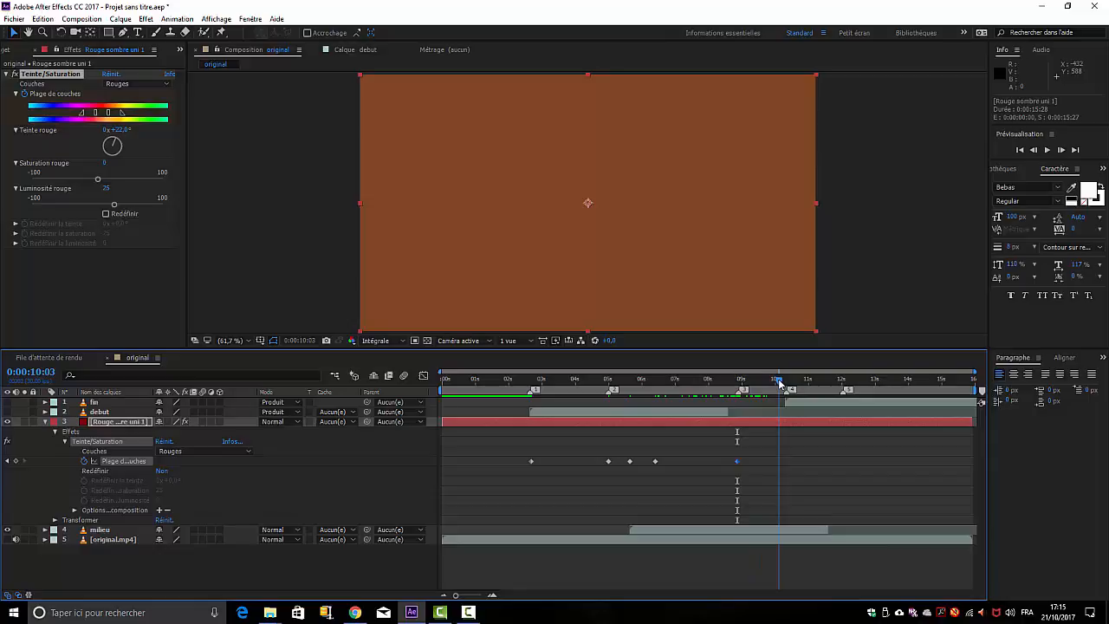
{"action": "left_click_drag", "start_coordinate": [779, 383], "coordinate": [779, 383]}
{"action": "left_click_drag", "start_coordinate": [115, 208], "coordinate": [100, 209]}
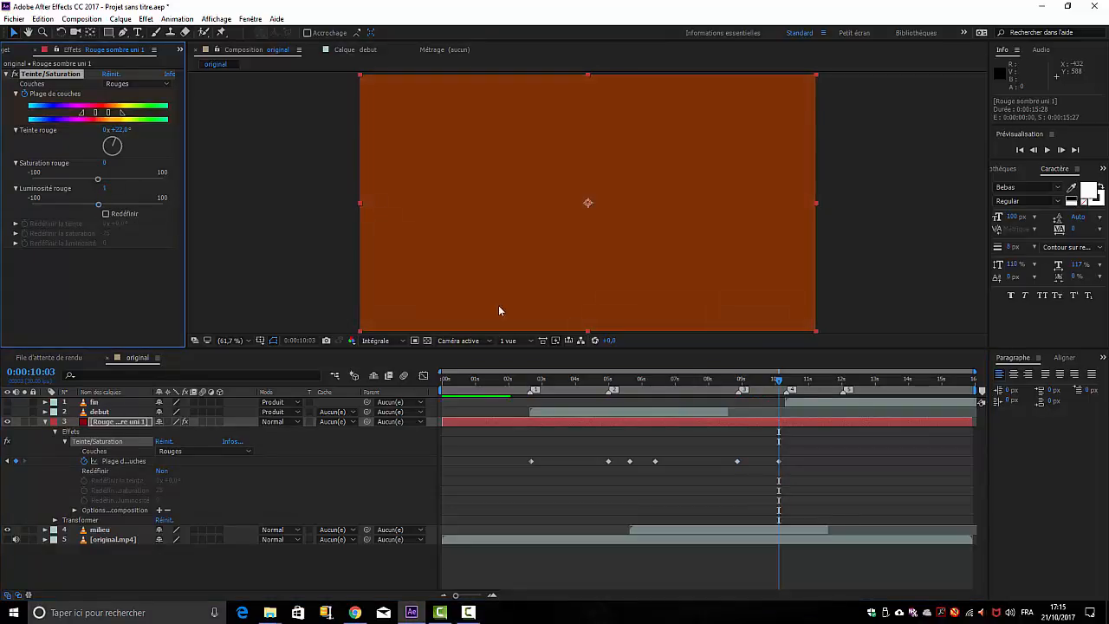
Step: Keyframe the red solid's Teinte rouge at 0° and Luminosité rouge at -15 at 0:00:10:24
{"action": "left_click_drag", "start_coordinate": [787, 383], "coordinate": [804, 383]}
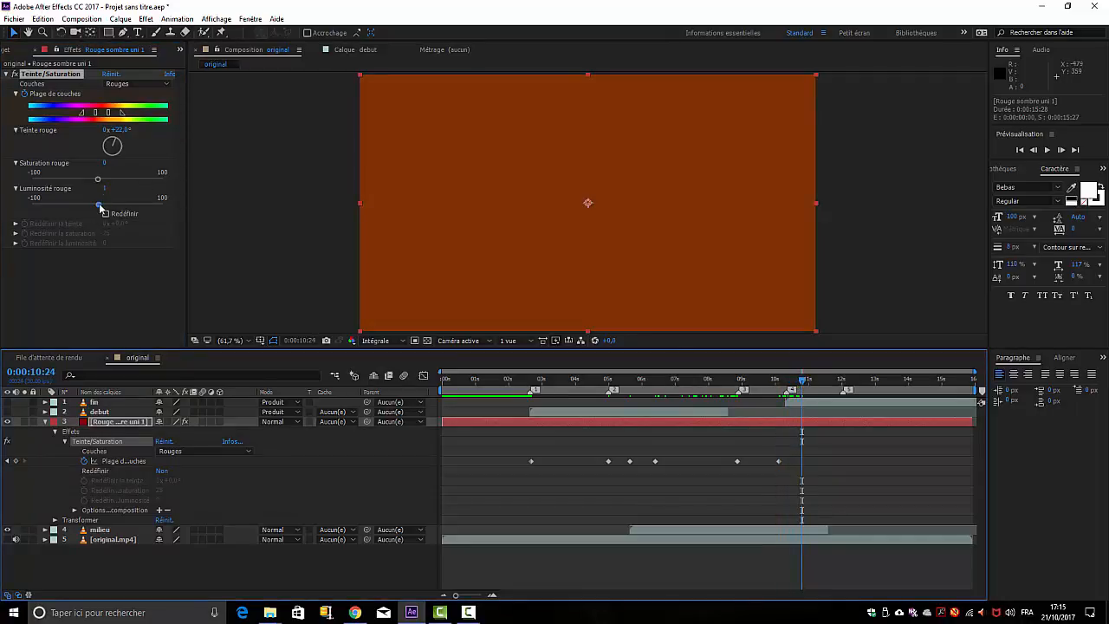
{"action": "left_click", "coordinate": [114, 139]}
{"action": "left_click", "coordinate": [121, 130]}
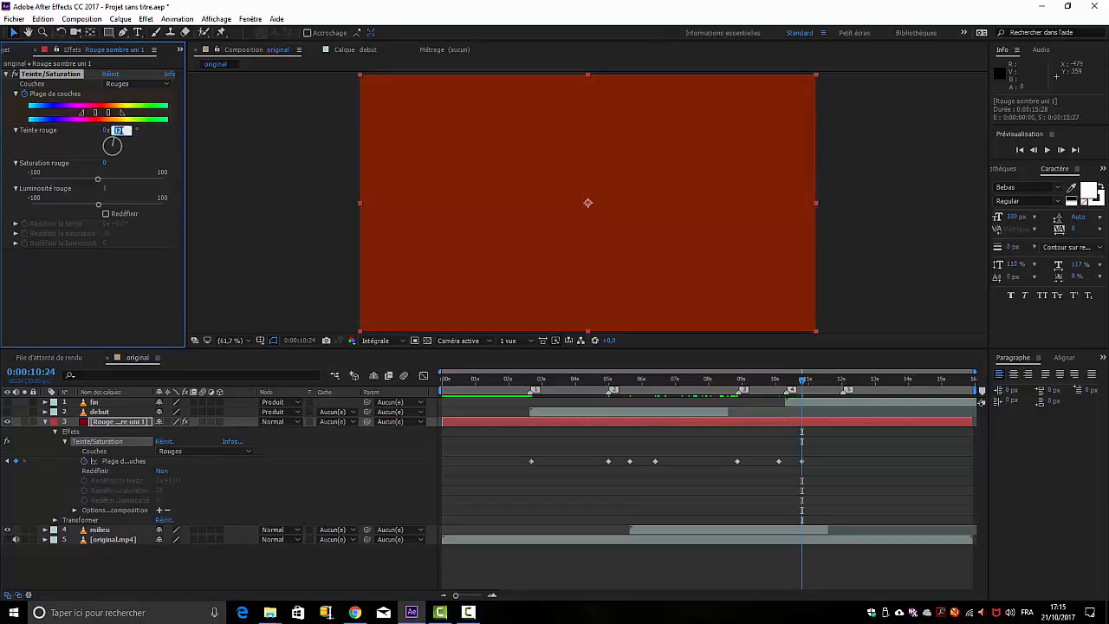
{"action": "type", "text": "0"}
{"action": "left_click", "coordinate": [146, 136]}
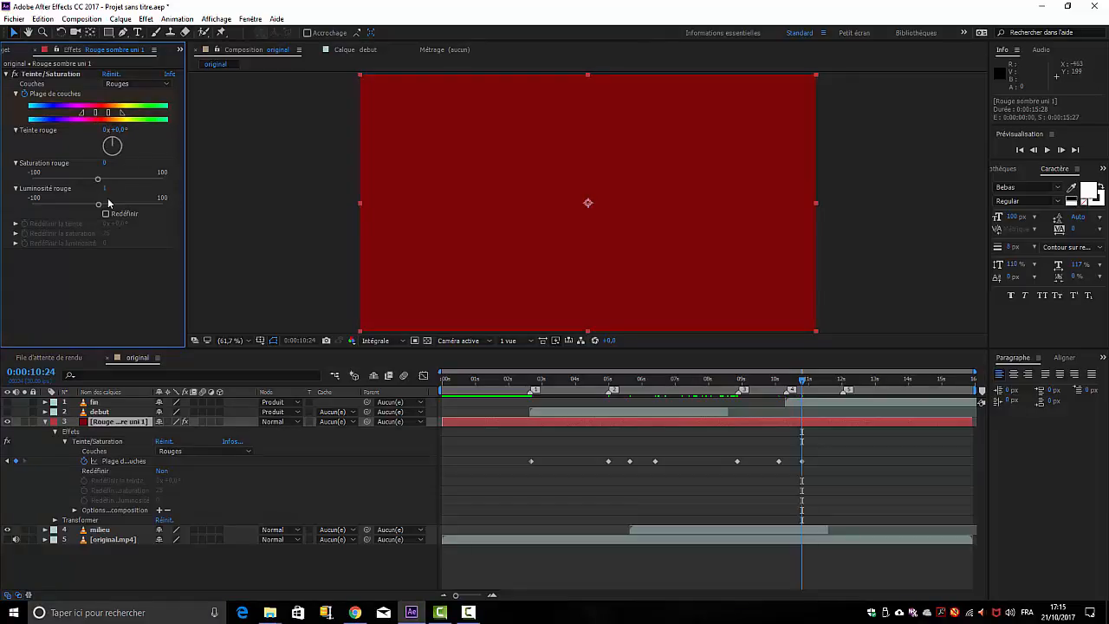
{"action": "left_click_drag", "start_coordinate": [96, 203], "coordinate": [89, 207]}
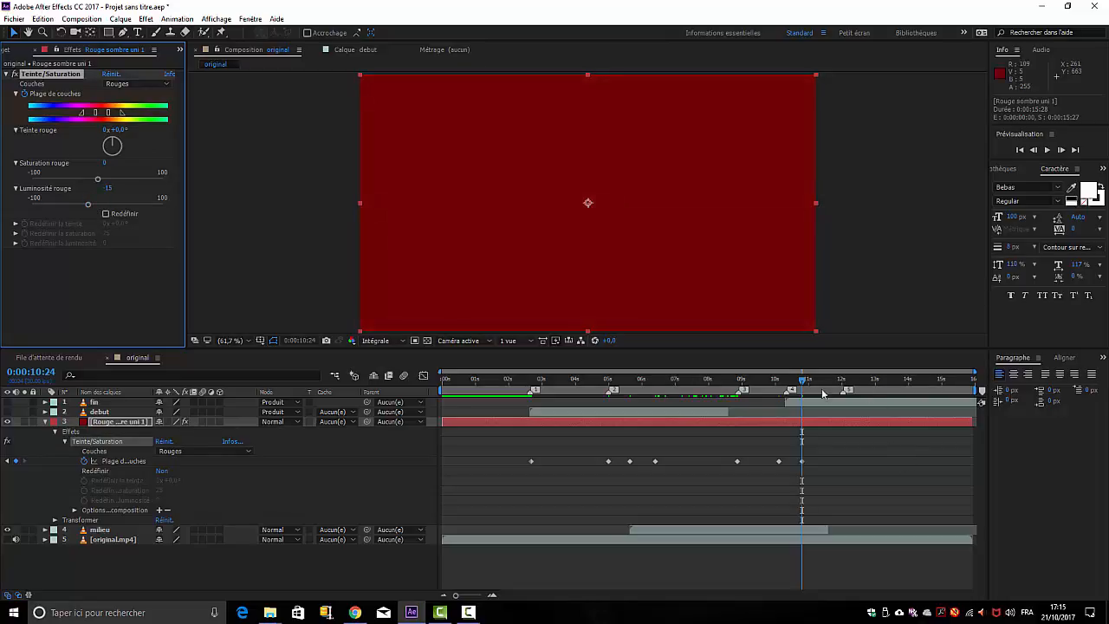
Step: Keyframe the red solid's Luminosité rouge at 0 at 0:00:12:00
{"action": "left_click_drag", "start_coordinate": [801, 382], "coordinate": [841, 381]}
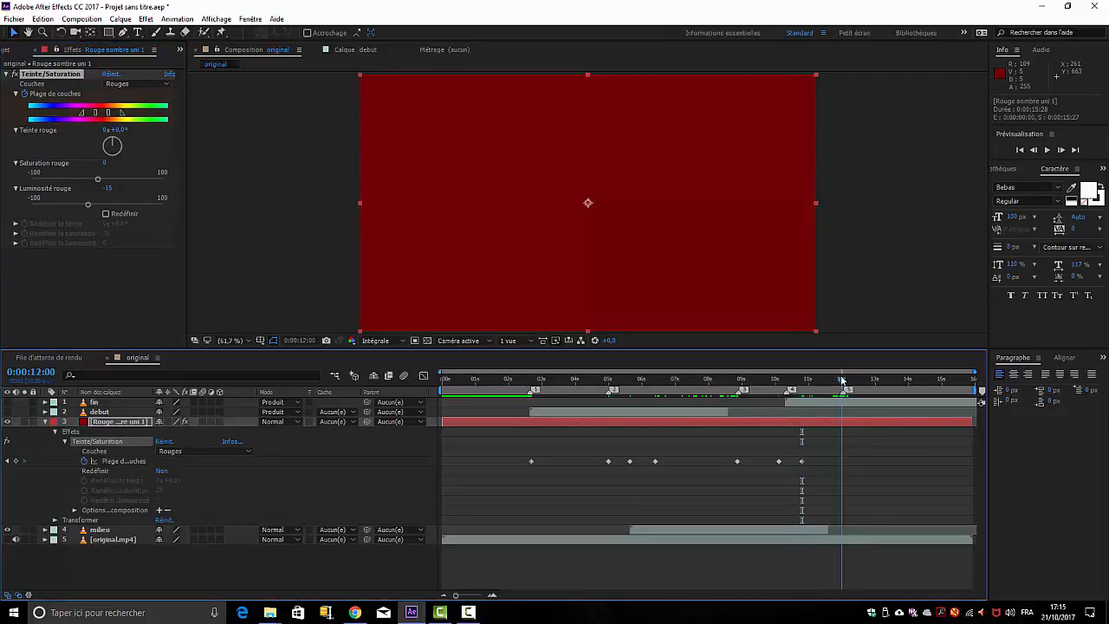
{"action": "left_click", "coordinate": [108, 188]}
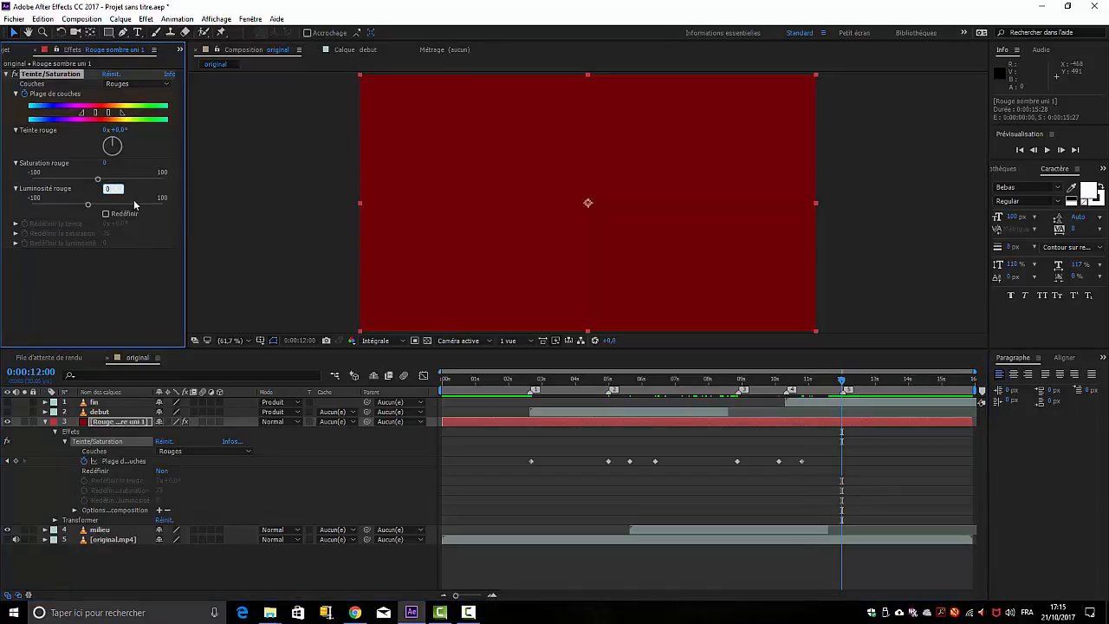
{"action": "key", "text": "Return"}
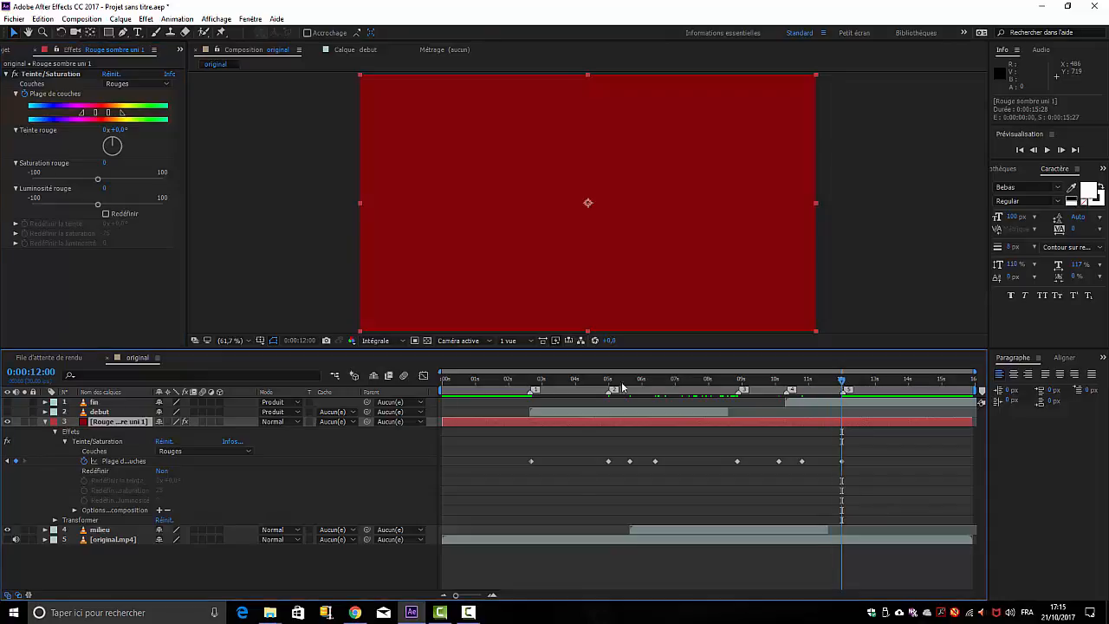
Step: Preview the red solid's colour animation from the start of the composition
{"action": "key", "text": "Home"}
{"action": "key", "text": "space"}
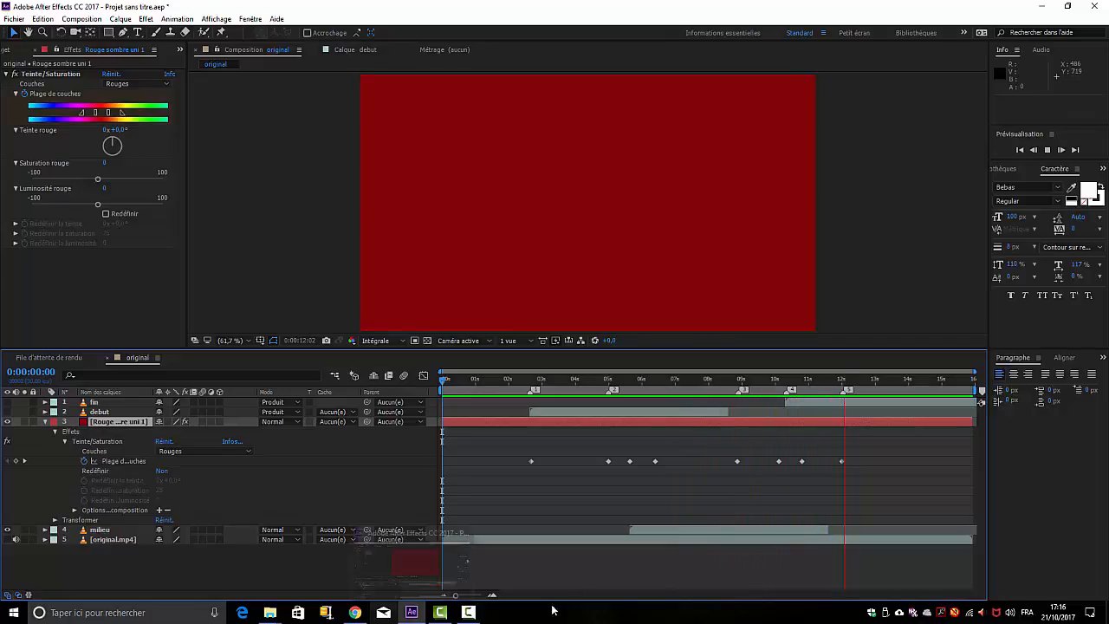
{"action": "key", "text": "space"}
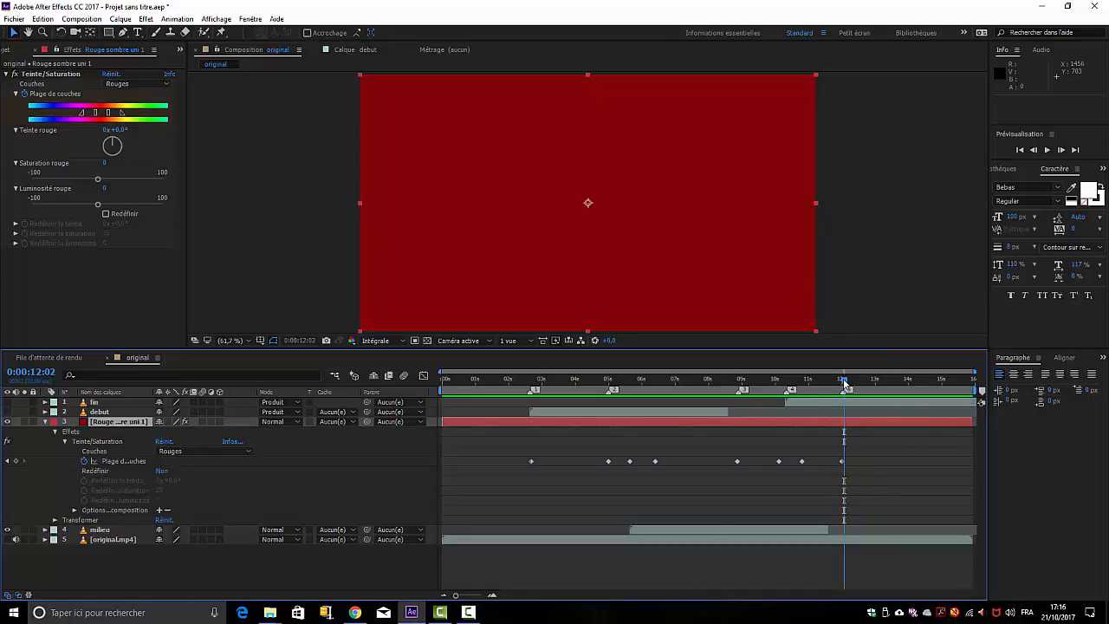
{"action": "left_click_drag", "start_coordinate": [845, 382], "coordinate": [441, 390]}
{"action": "key", "text": "space"}
{"action": "key", "text": "space"}
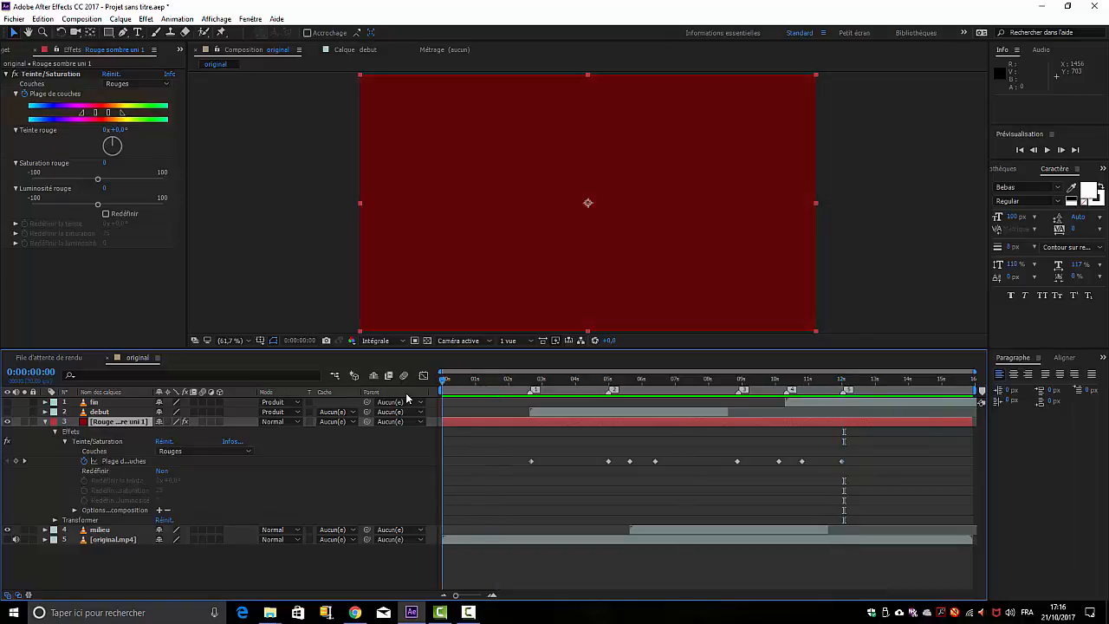
{"action": "key", "text": "space"}
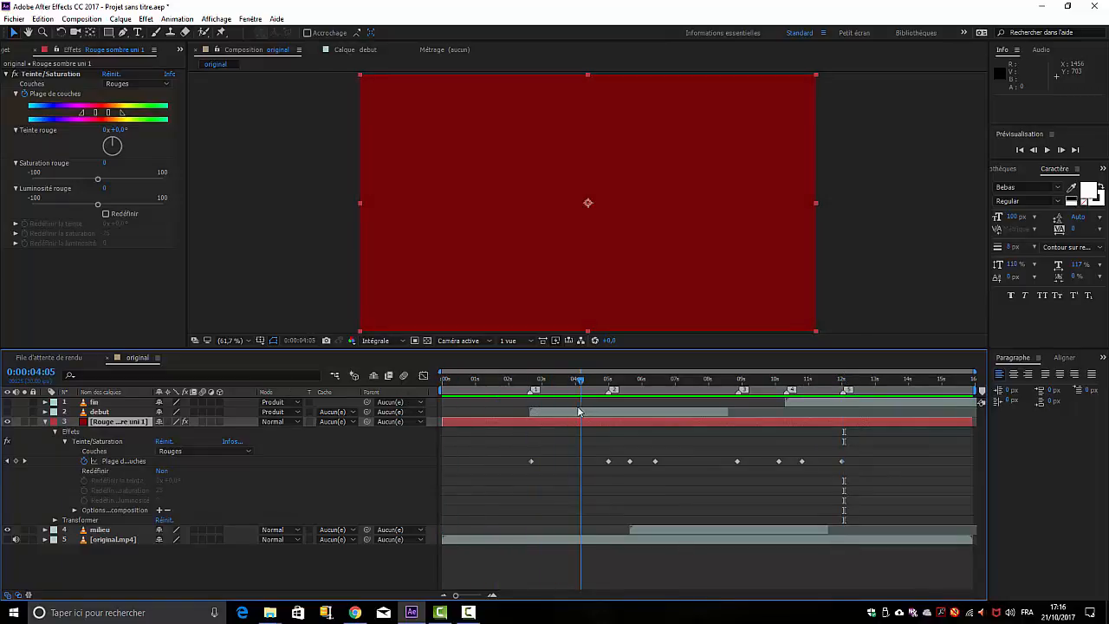
{"action": "key", "text": "space"}
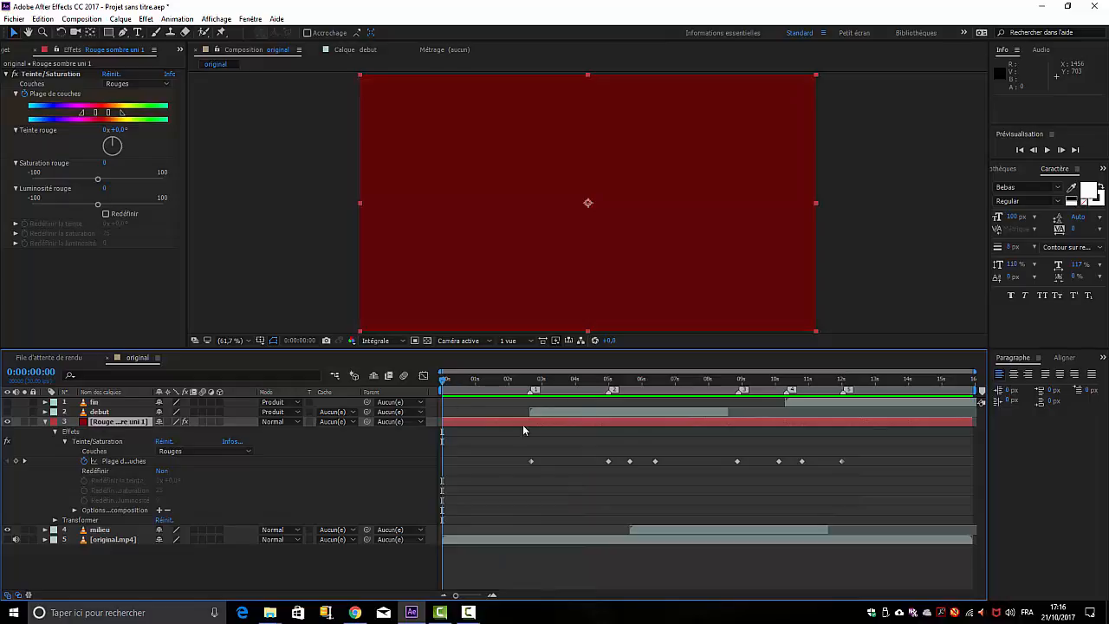
Step: Make the debut layer visible again and set the current time to 0:00:05:00
{"action": "left_click", "coordinate": [574, 411]}
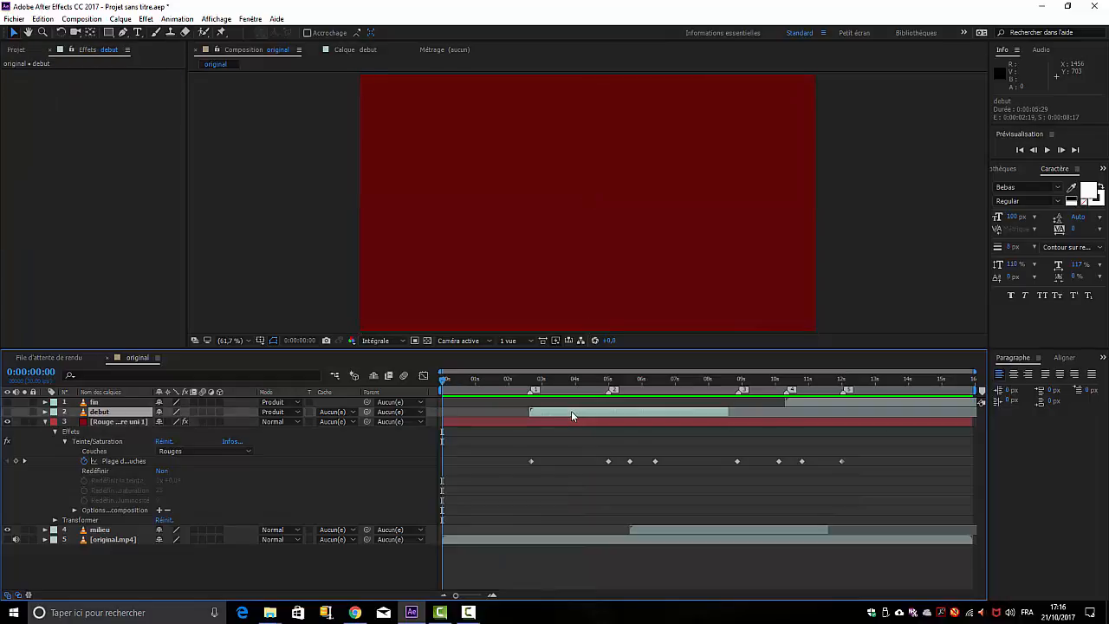
{"action": "left_click", "coordinate": [8, 412]}
{"action": "left_click_drag", "start_coordinate": [443, 380], "coordinate": [608, 382]}
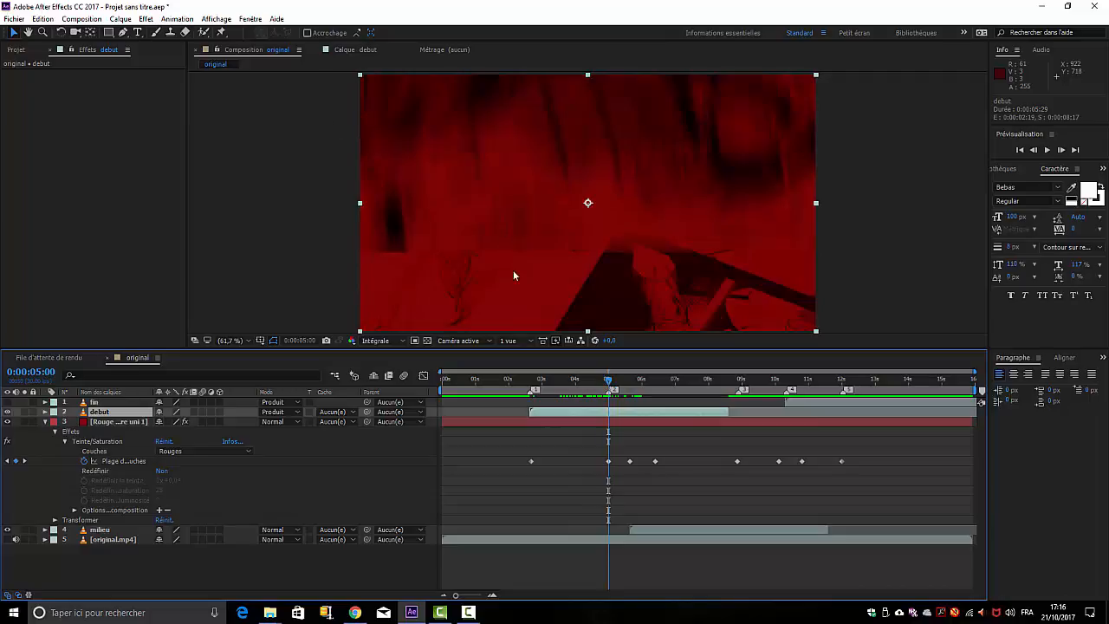
Step: Apply the Flou gaussien effect to the debut layer
{"action": "left_click", "coordinate": [145, 19]}
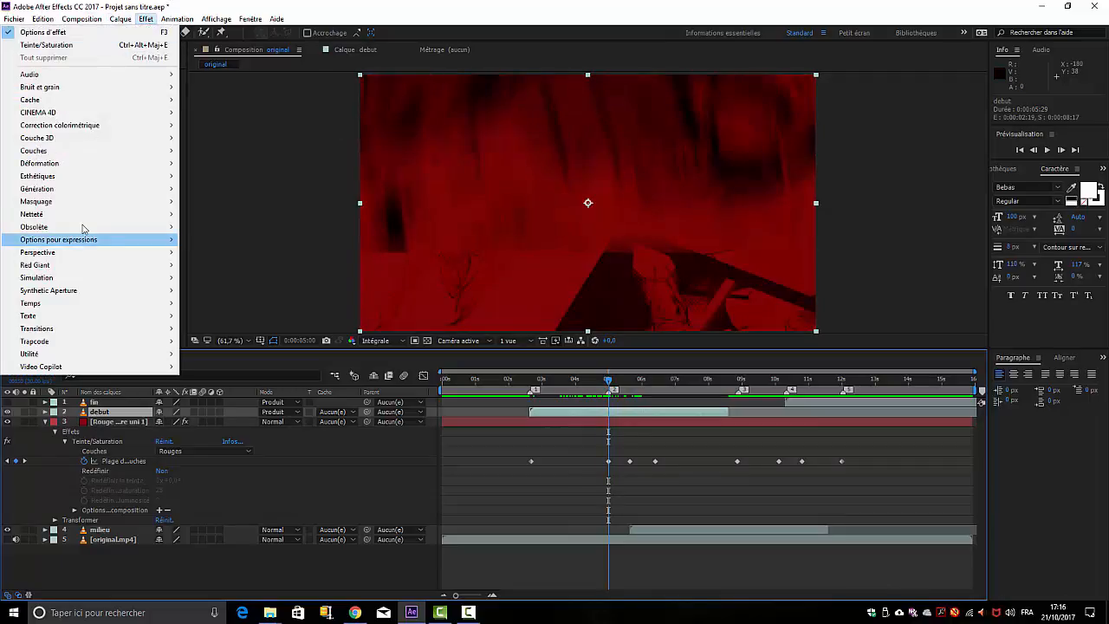
{"action": "mouse_move", "coordinate": [81, 216]}
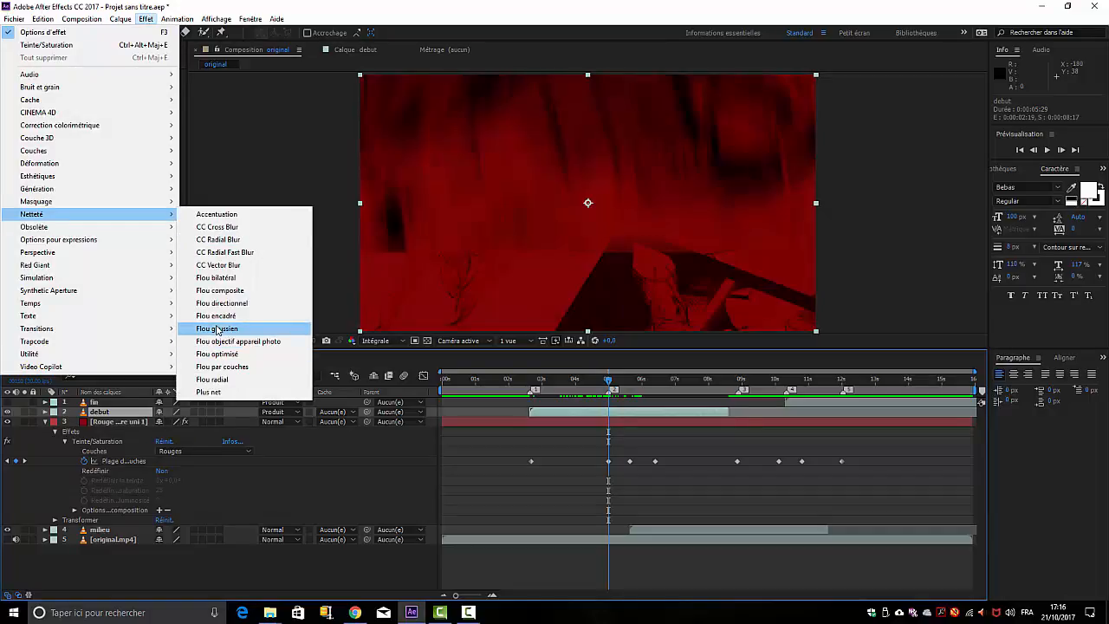
{"action": "left_click", "coordinate": [217, 329]}
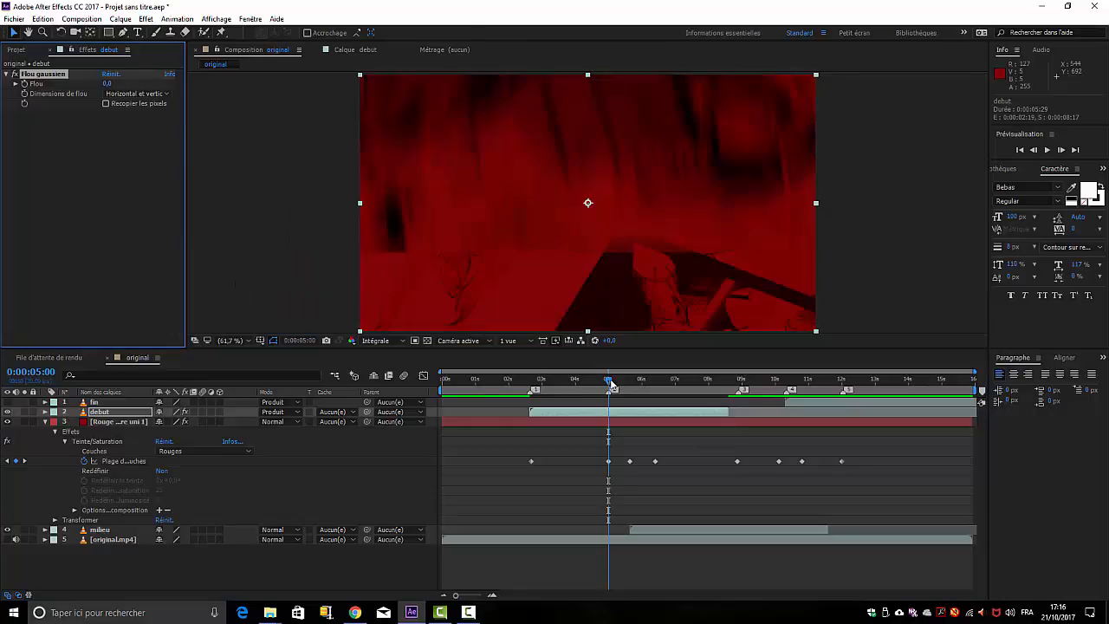
Step: Keyframe the debut layer's Gaussian Flou at 20 at 0:00:02:28
{"action": "left_click_drag", "start_coordinate": [611, 384], "coordinate": [535, 403]}
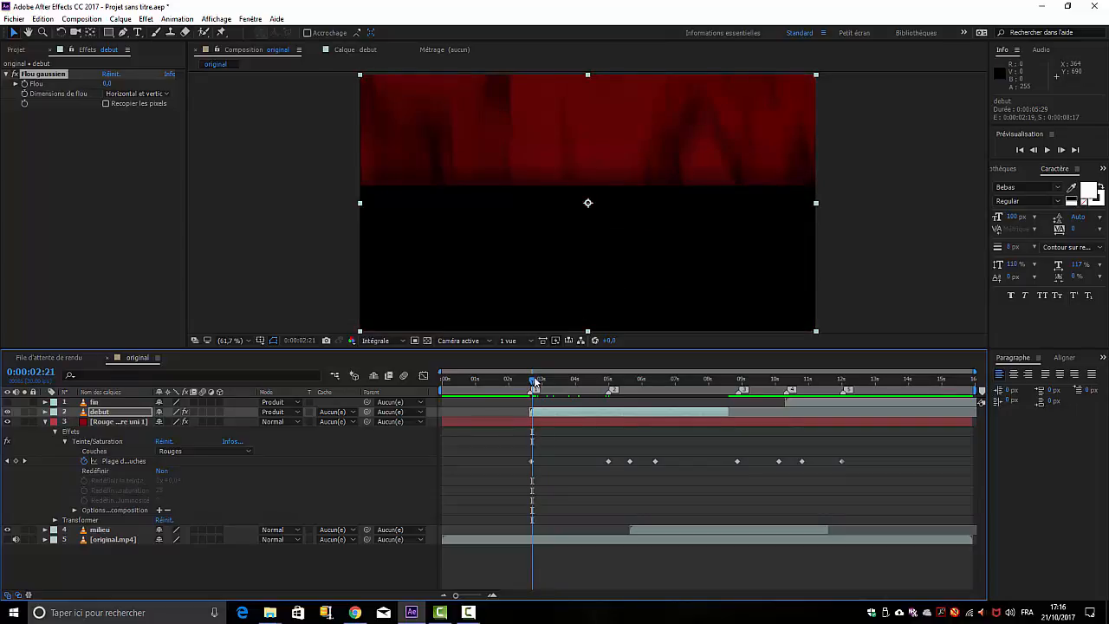
{"action": "left_click_drag", "start_coordinate": [535, 382], "coordinate": [535, 384]}
{"action": "left_click_drag", "start_coordinate": [534, 384], "coordinate": [544, 385]}
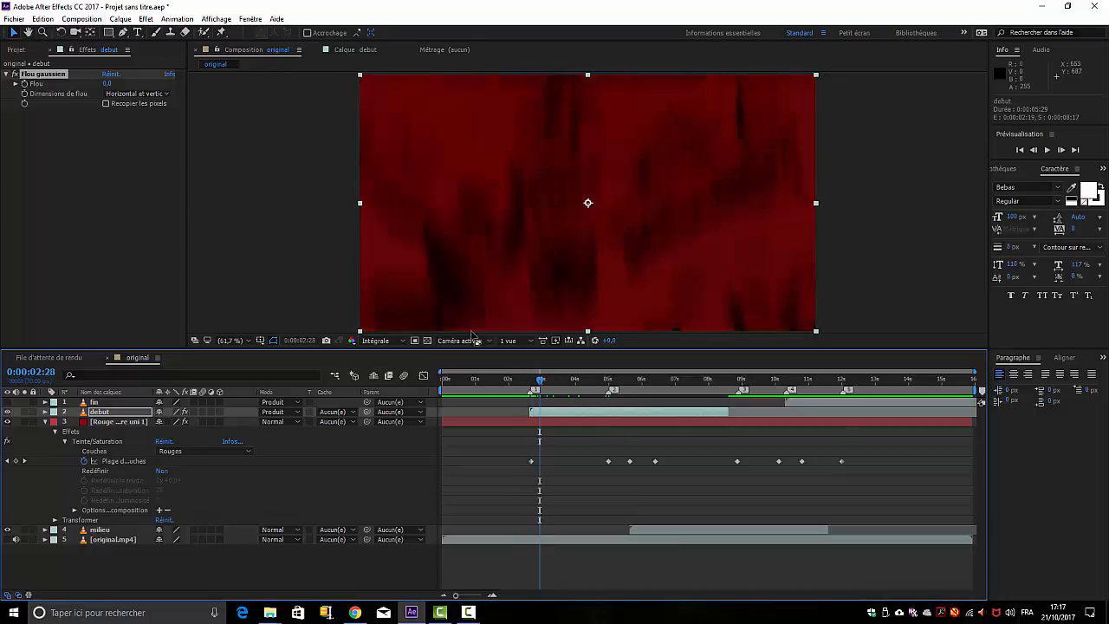
{"action": "left_click_drag", "start_coordinate": [108, 84], "coordinate": [116, 84]}
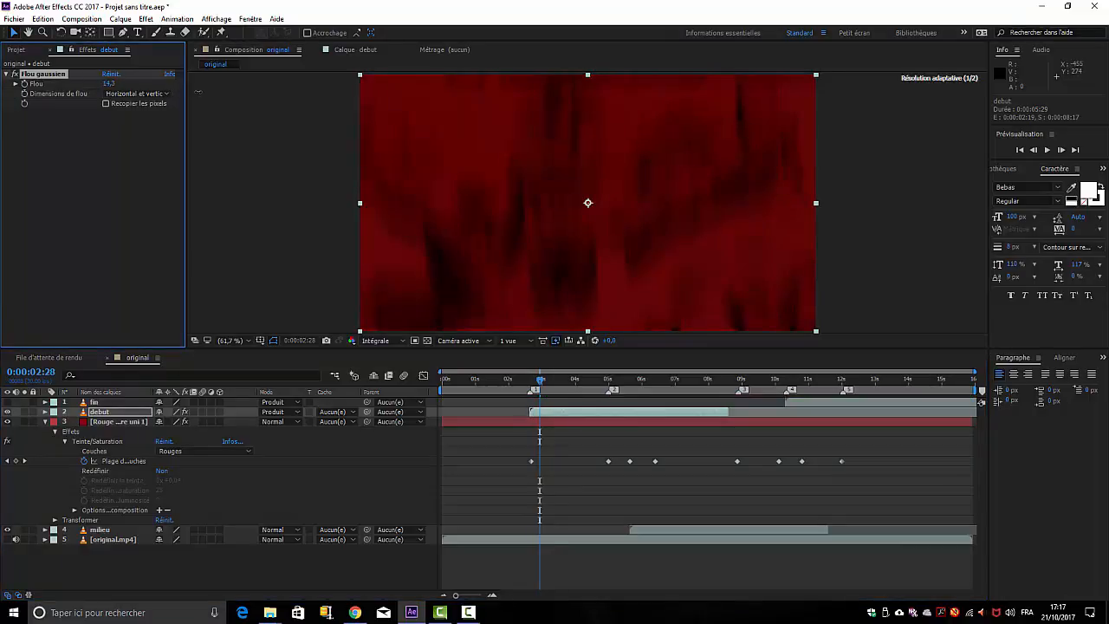
{"action": "left_click_drag", "start_coordinate": [227, 98], "coordinate": [233, 98]}
{"action": "left_click", "coordinate": [110, 84]}
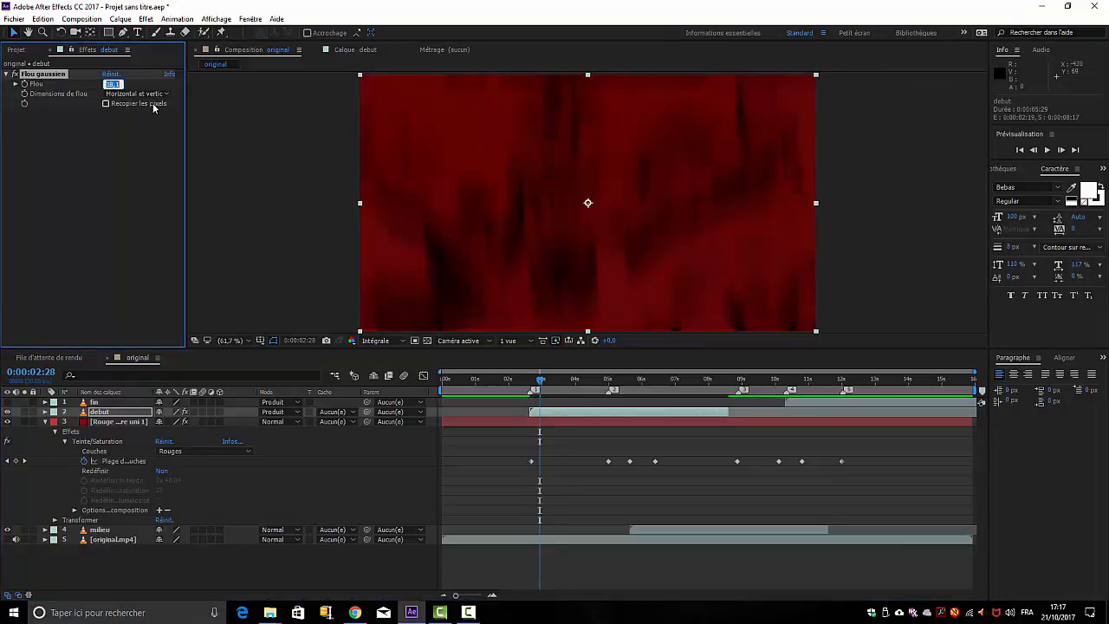
{"action": "type", "text": "20"}
{"action": "left_click", "coordinate": [111, 159]}
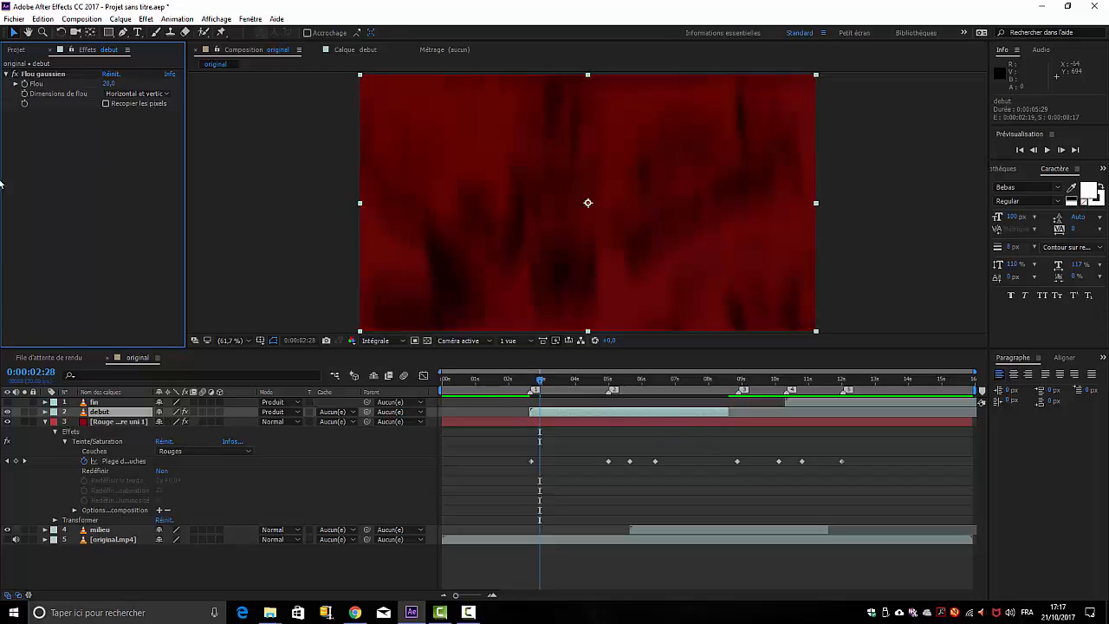
{"action": "left_click", "coordinate": [24, 76]}
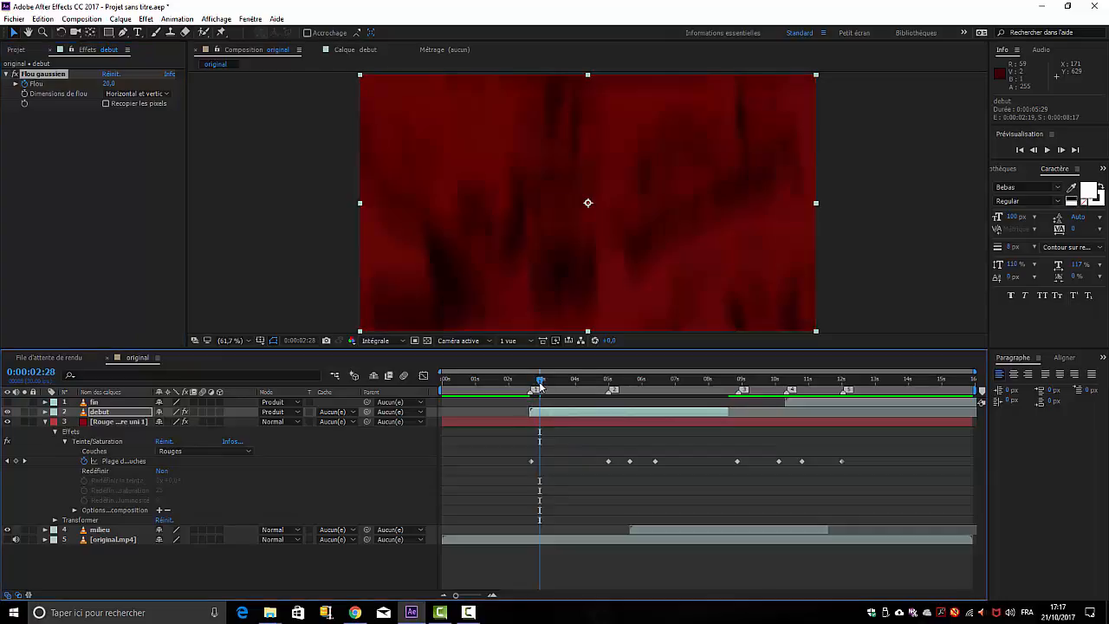
Step: Add a keyframe holding the debut layer's Flou at 20 at 0:00:05:00
{"action": "mouse_move", "coordinate": [539, 384]}
{"action": "left_mouse_down"}
{"action": "mouse_move", "coordinate": [617, 391]}
{"action": "mouse_move", "coordinate": [610, 400]}
{"action": "left_mouse_up"}
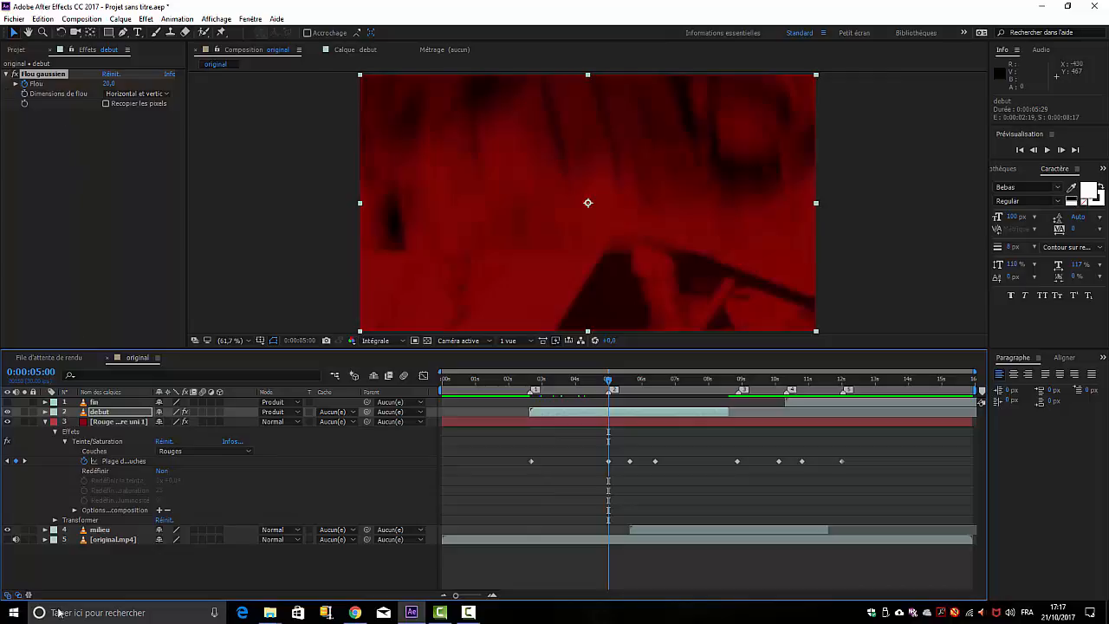
{"action": "left_click", "coordinate": [45, 413]}
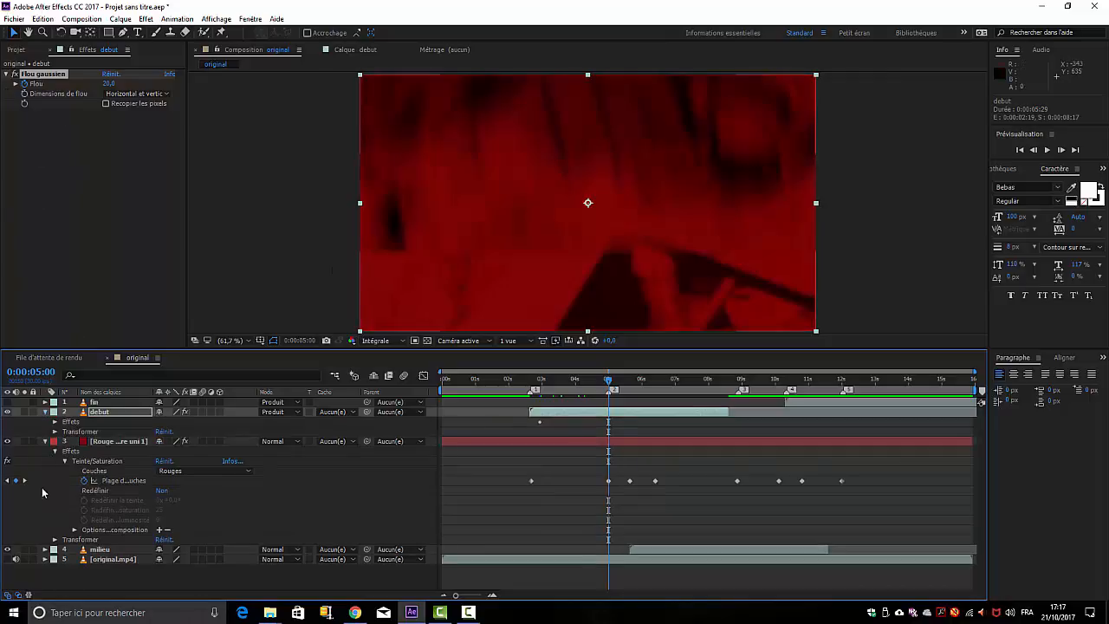
{"action": "left_click", "coordinate": [54, 422]}
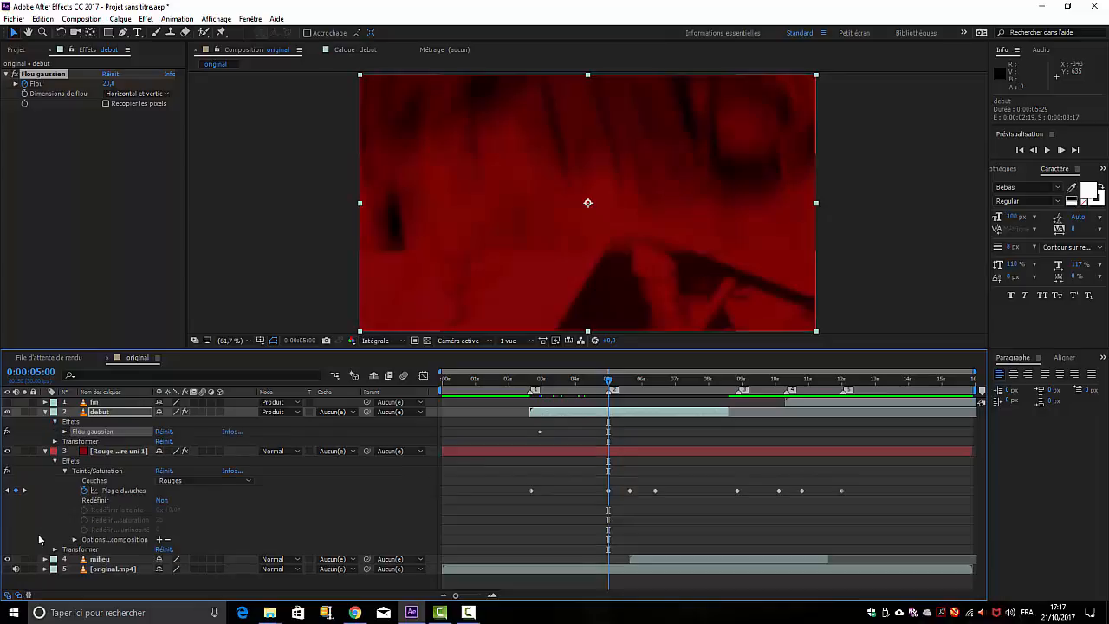
{"action": "left_click", "coordinate": [65, 432]}
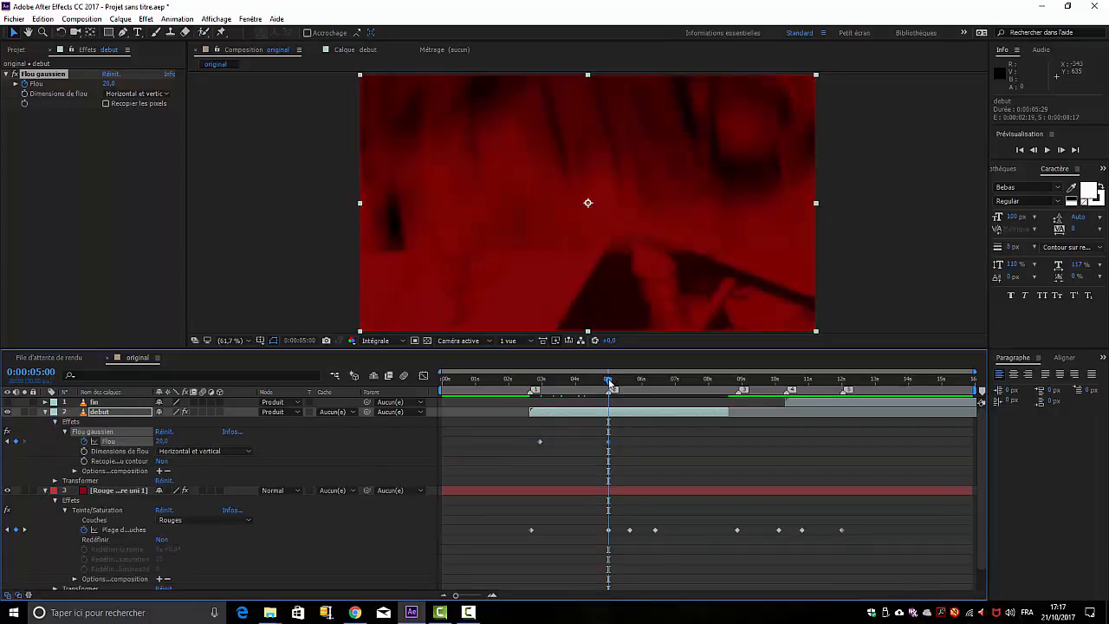
Step: Keyframe the debut layer's Flou at 0 at 0:00:05:18
{"action": "left_click_drag", "start_coordinate": [611, 385], "coordinate": [630, 383]}
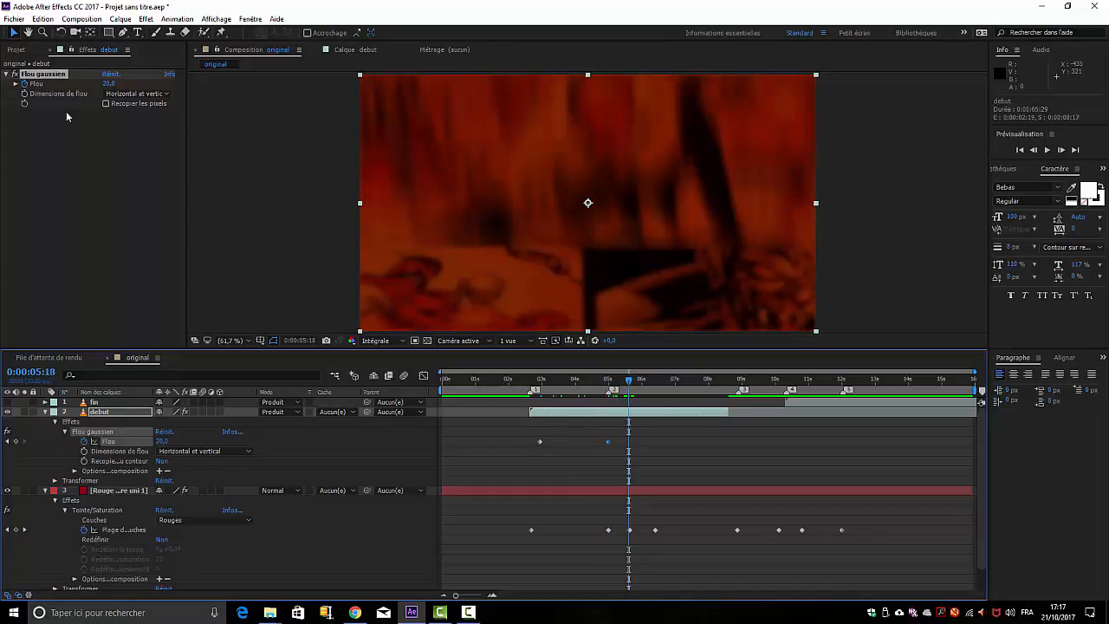
{"action": "left_click", "coordinate": [107, 86]}
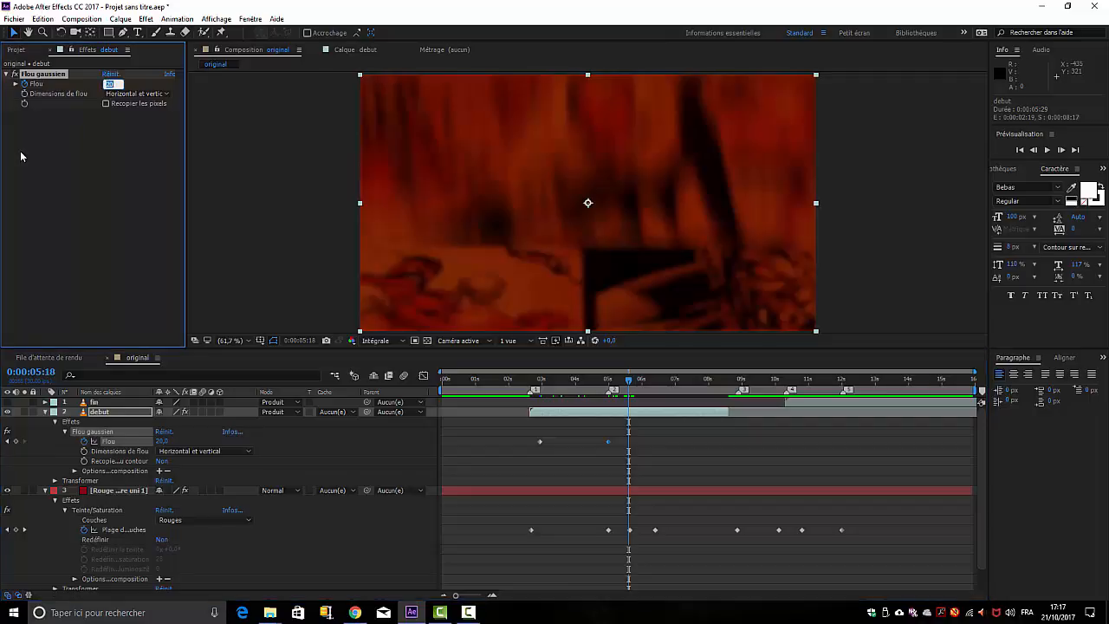
{"action": "type", "text": "0"}
{"action": "key", "text": "Return"}
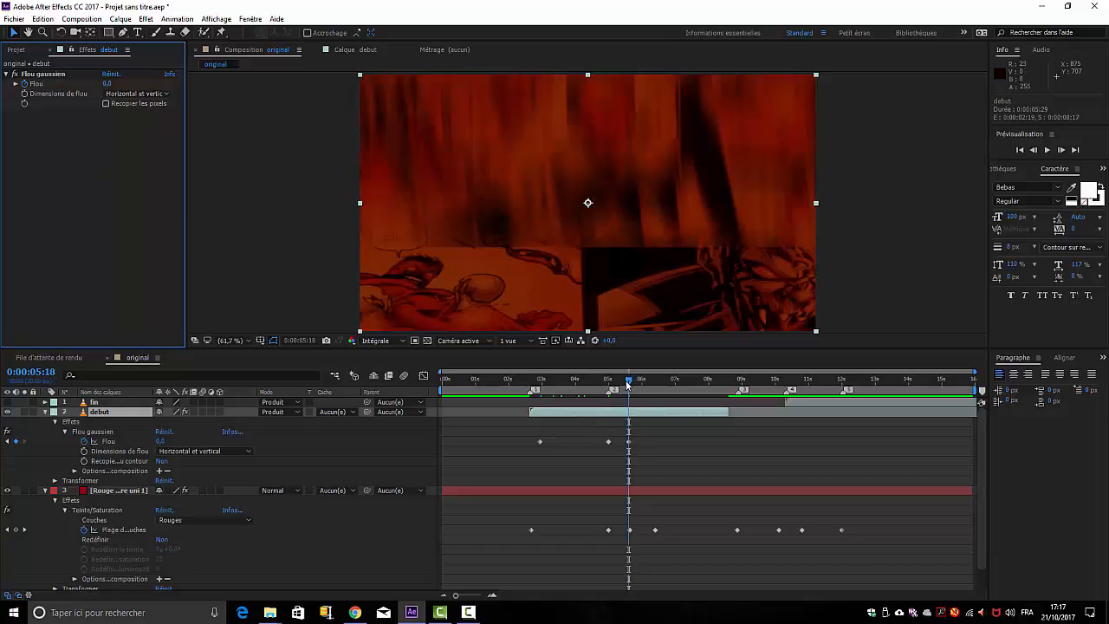
Step: Keyframe the debut layer's Opacité at 4% at 0:00:02:19 and at 100% at 0:00:04:29
{"action": "left_click_drag", "start_coordinate": [628, 385], "coordinate": [538, 405]}
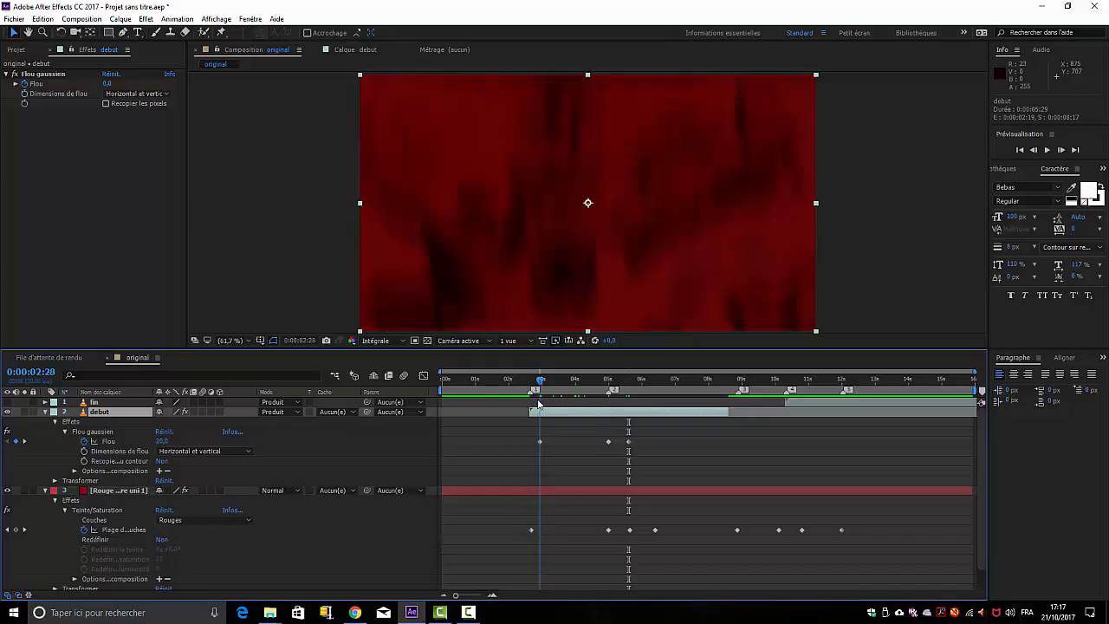
{"action": "left_click_drag", "start_coordinate": [539, 405], "coordinate": [538, 404]}
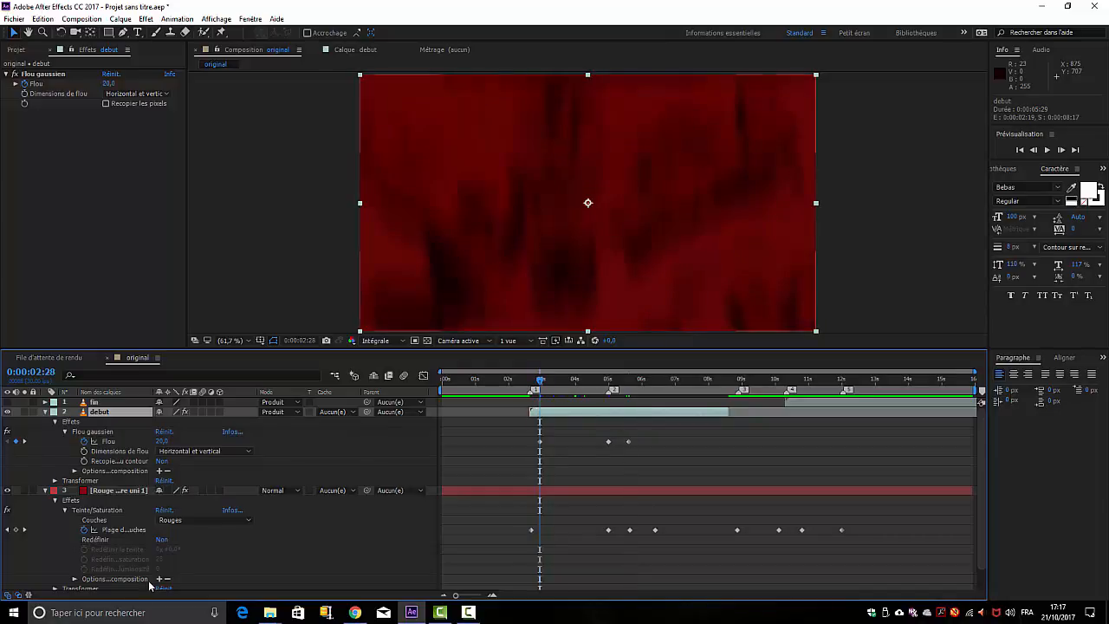
{"action": "left_click", "coordinate": [54, 422]}
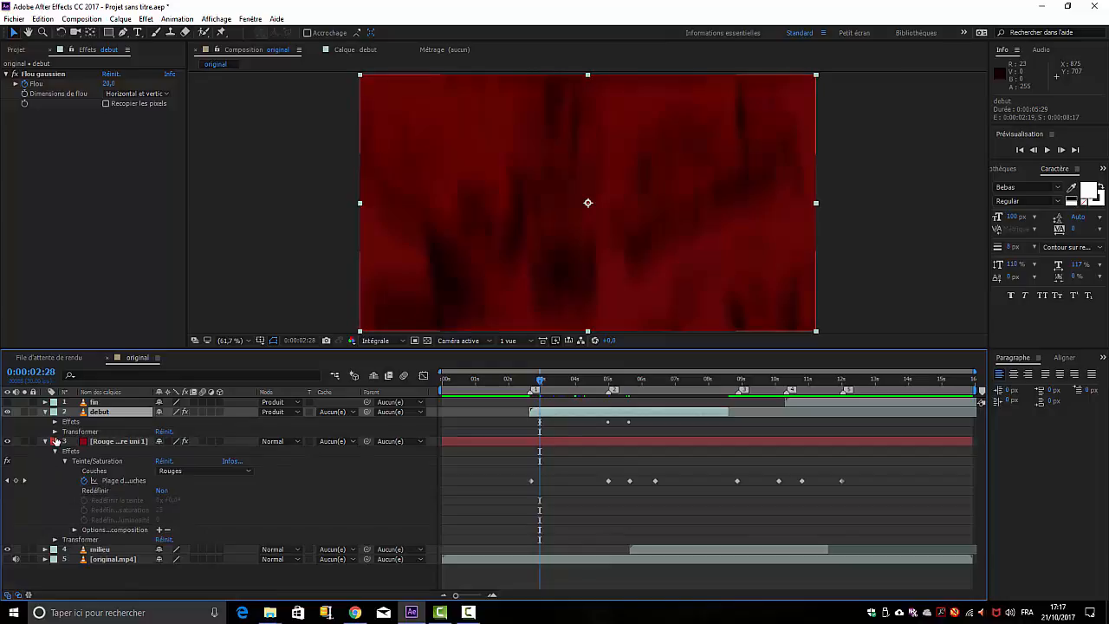
{"action": "left_click", "coordinate": [55, 431]}
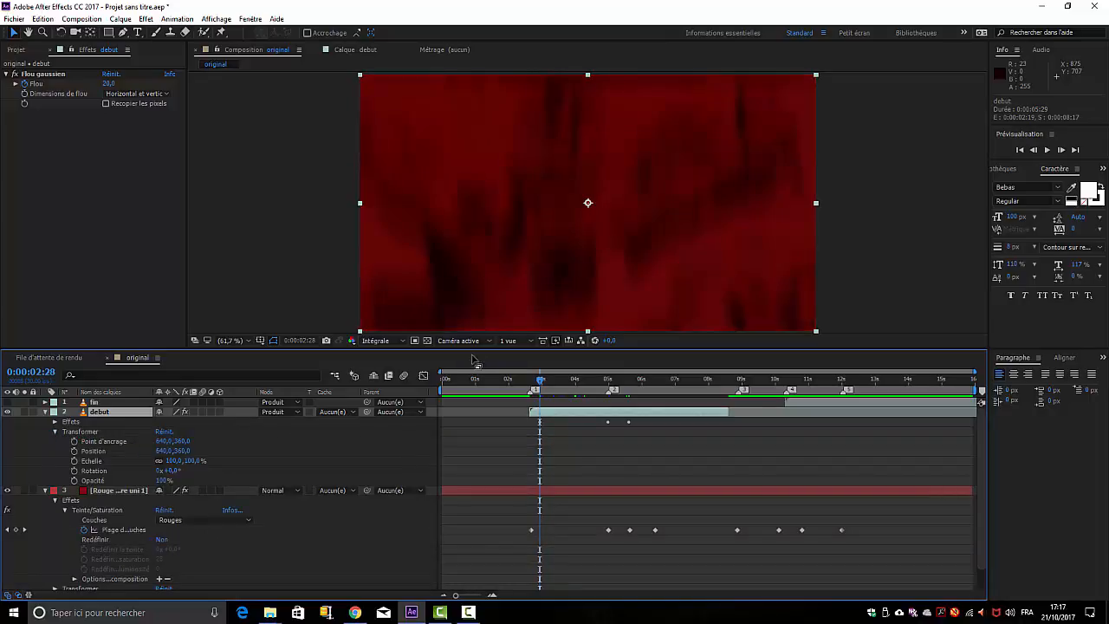
{"action": "left_click_drag", "start_coordinate": [541, 381], "coordinate": [531, 381]}
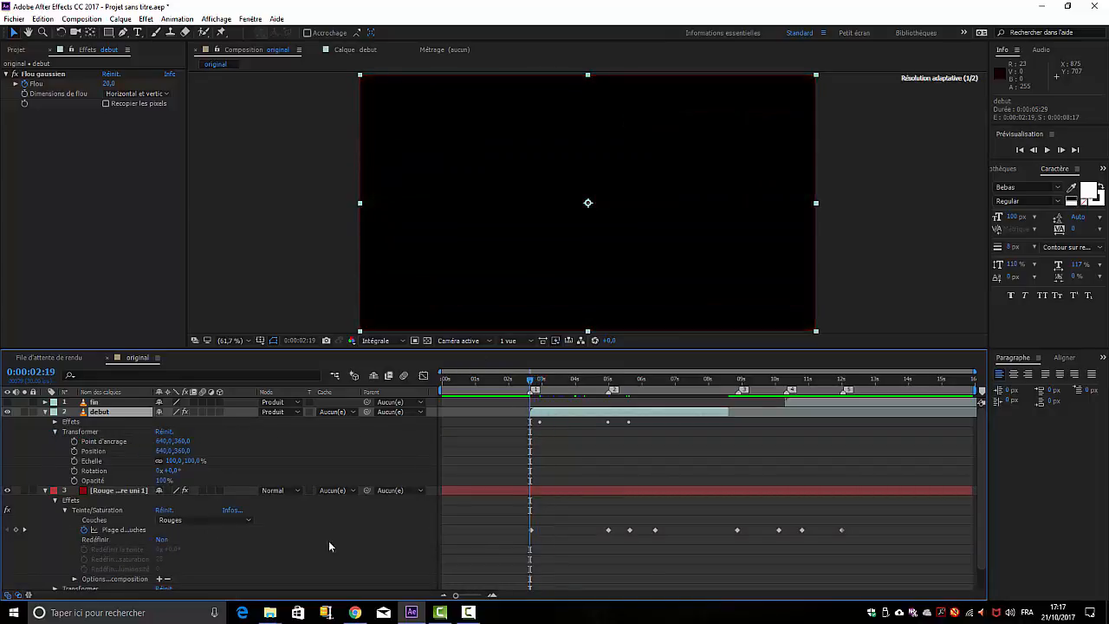
{"action": "left_click_drag", "start_coordinate": [162, 483], "coordinate": [81, 485]}
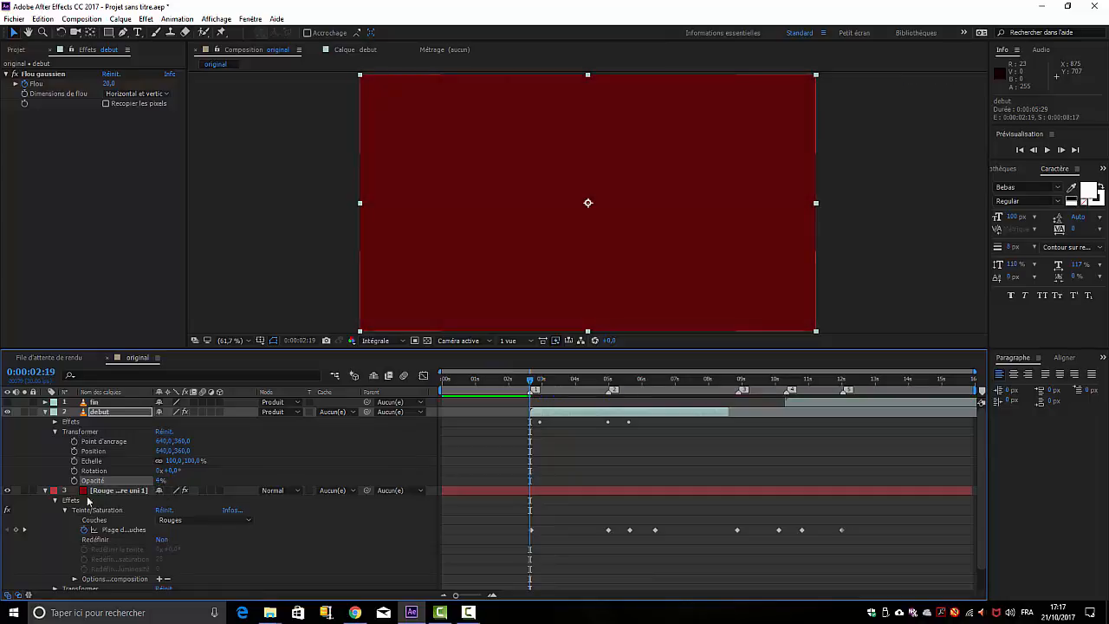
{"action": "left_click", "coordinate": [74, 481]}
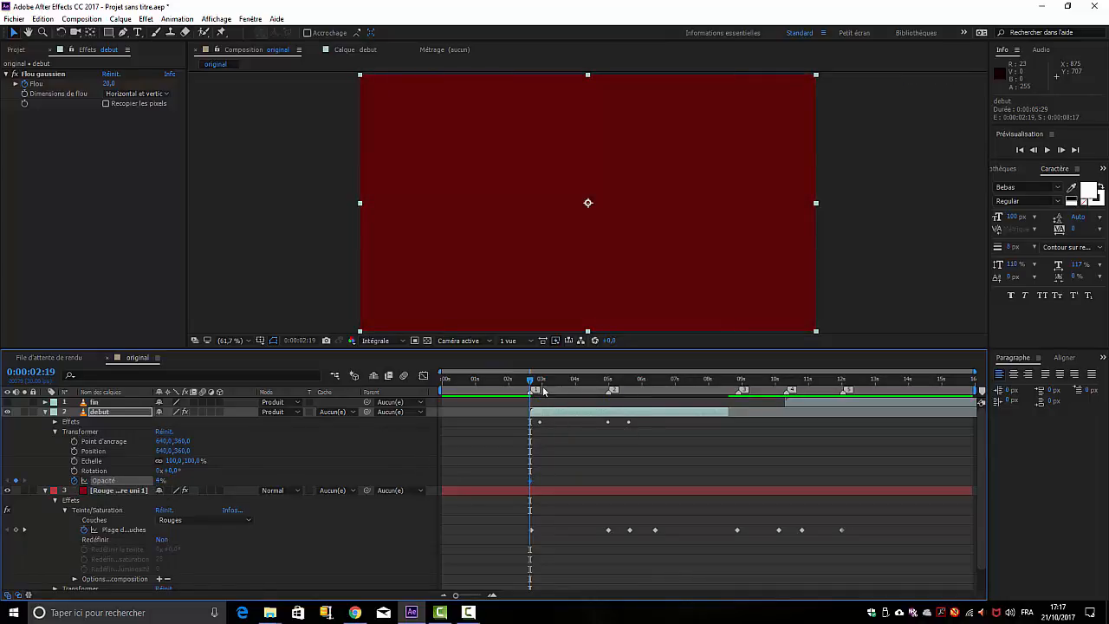
{"action": "left_click_drag", "start_coordinate": [531, 381], "coordinate": [611, 391]}
{"action": "left_click_drag", "start_coordinate": [160, 480], "coordinate": [256, 484]}
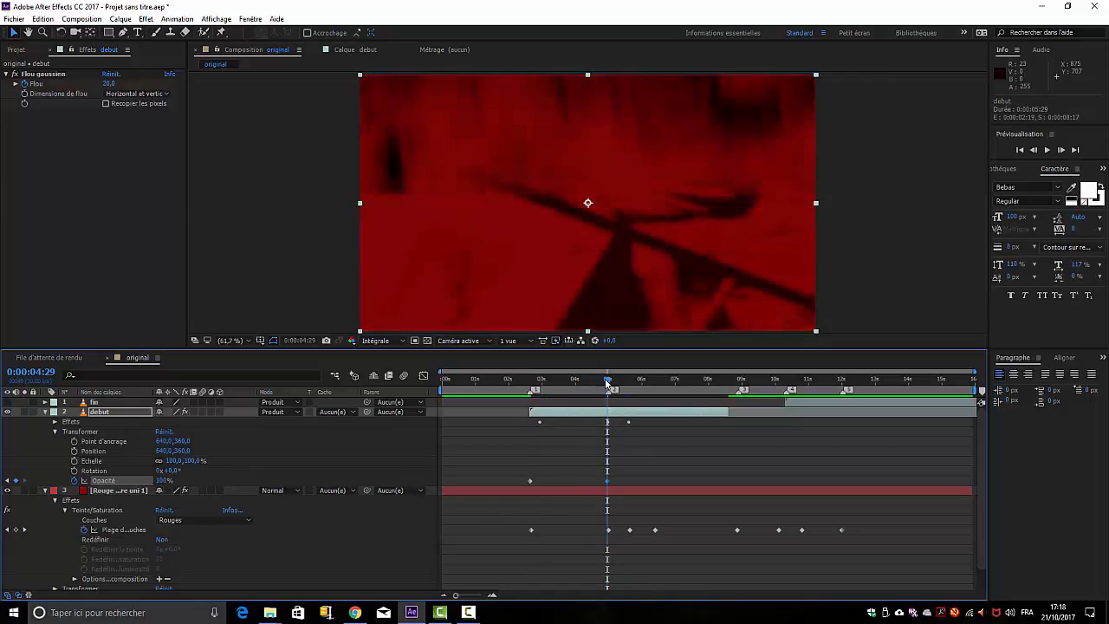
Step: Add intermediate Opacité keyframes to the debut layer at 0:00:03:25 and between that time and 0:00:04:29, and set the current time to 0:00:04:00
{"action": "left_click_drag", "start_coordinate": [608, 392], "coordinate": [568, 395]}
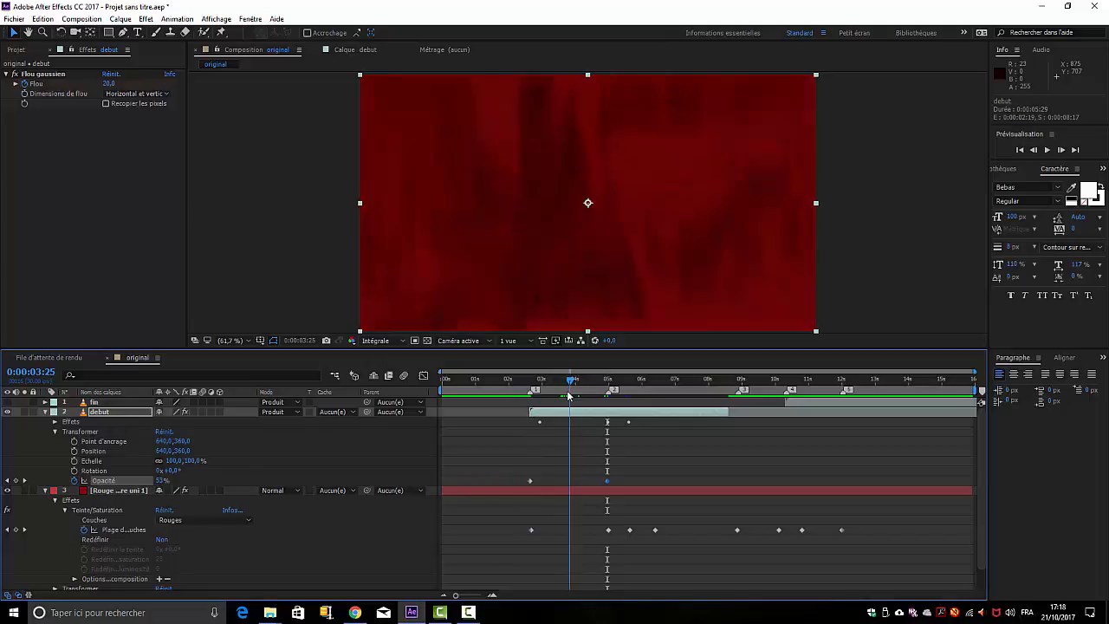
{"action": "left_click", "coordinate": [14, 481]}
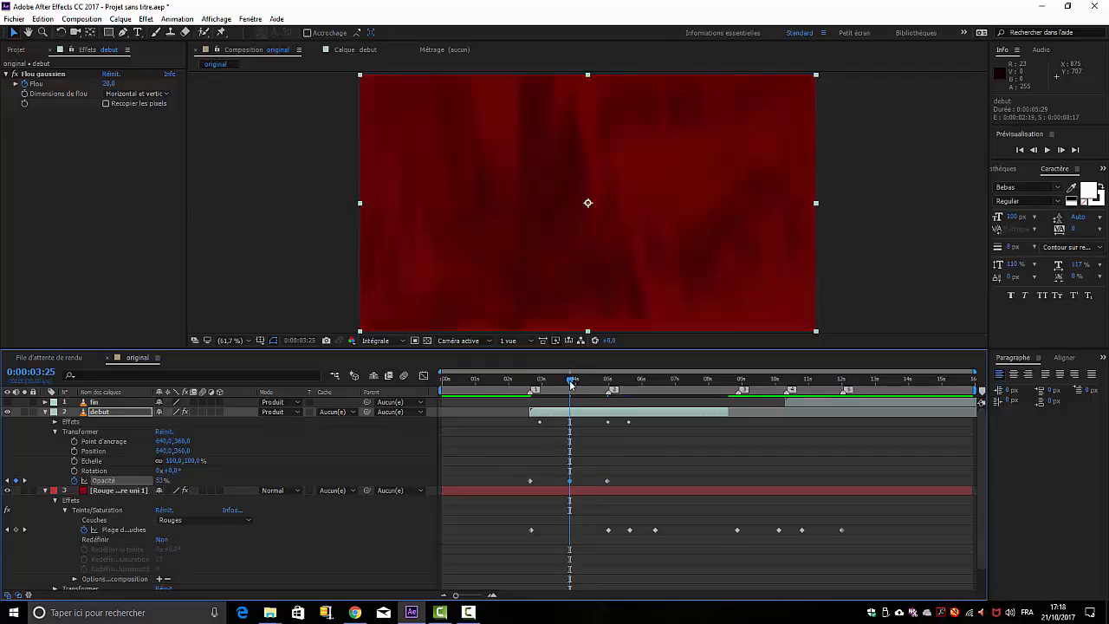
{"action": "mouse_move", "coordinate": [572, 384]}
{"action": "left_mouse_down"}
{"action": "mouse_move", "coordinate": [608, 381]}
{"action": "mouse_move", "coordinate": [555, 401]}
{"action": "mouse_move", "coordinate": [628, 382]}
{"action": "left_mouse_up"}
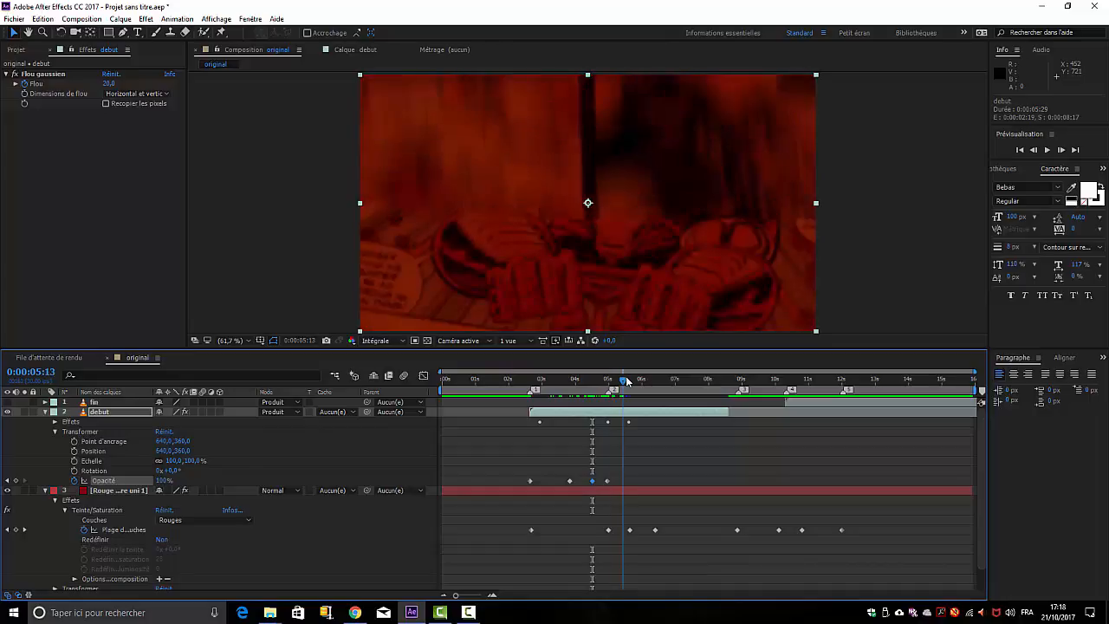
{"action": "left_click_drag", "start_coordinate": [627, 382], "coordinate": [580, 384]}
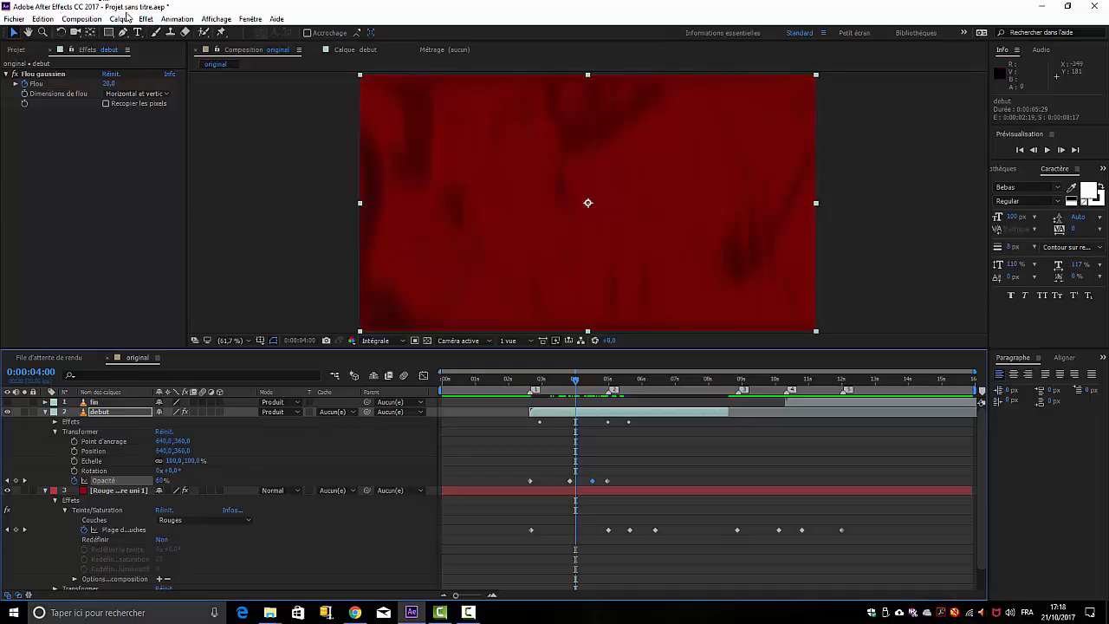
Step: Apply the Luminosité et contraste colour correction effect to the debut layer
{"action": "left_click", "coordinate": [146, 19]}
{"action": "mouse_move", "coordinate": [120, 18]}
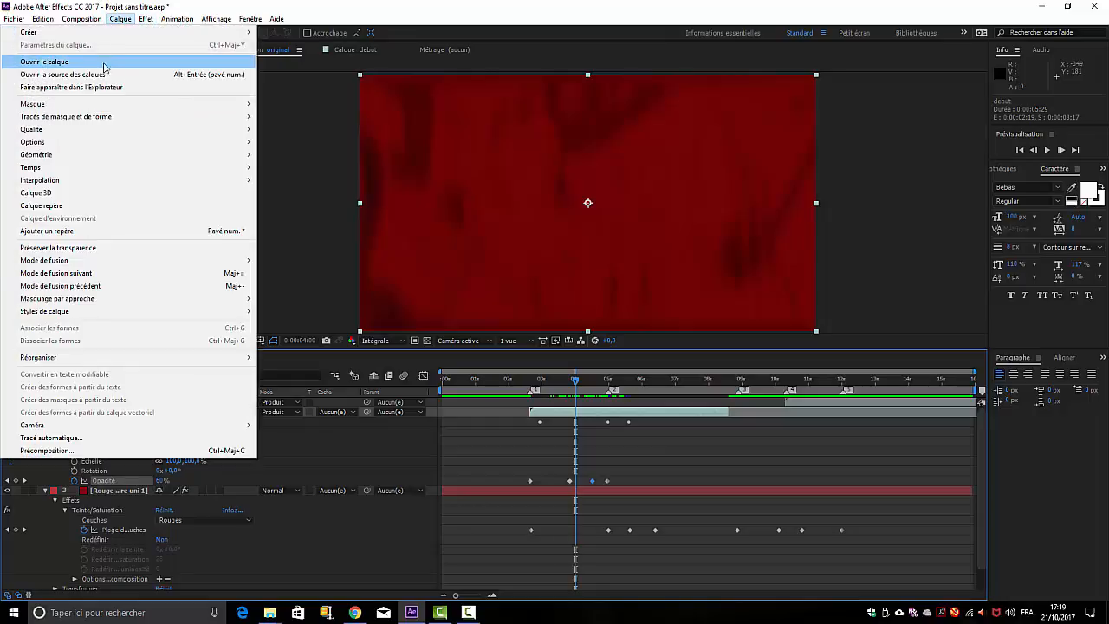
{"action": "mouse_move", "coordinate": [112, 118]}
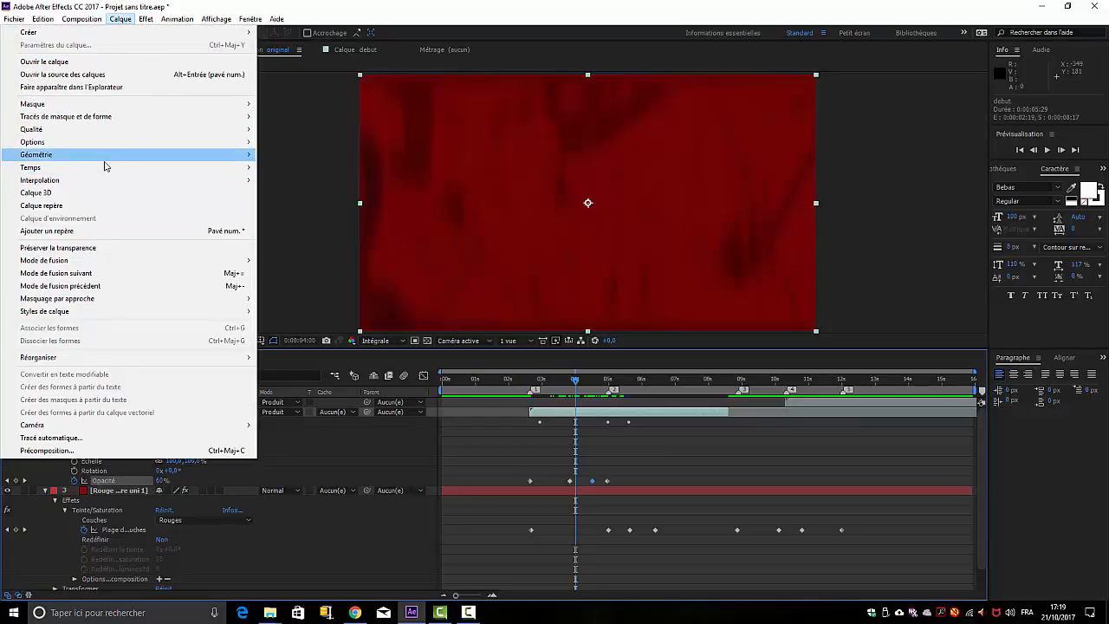
{"action": "left_click", "coordinate": [147, 19]}
{"action": "left_click", "coordinate": [147, 19]}
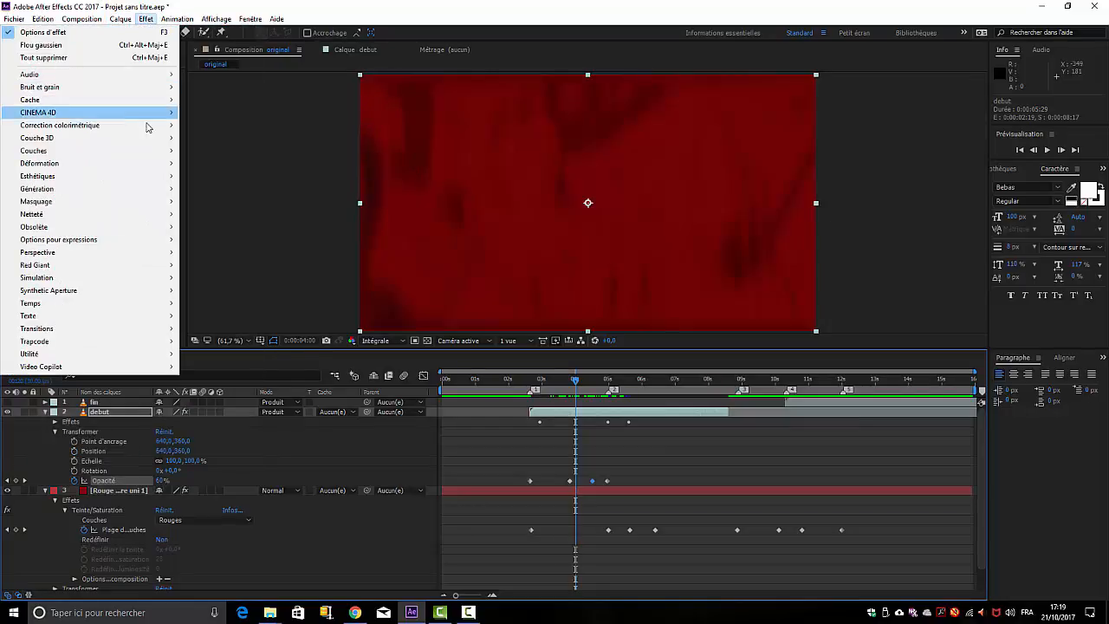
{"action": "mouse_move", "coordinate": [148, 137]}
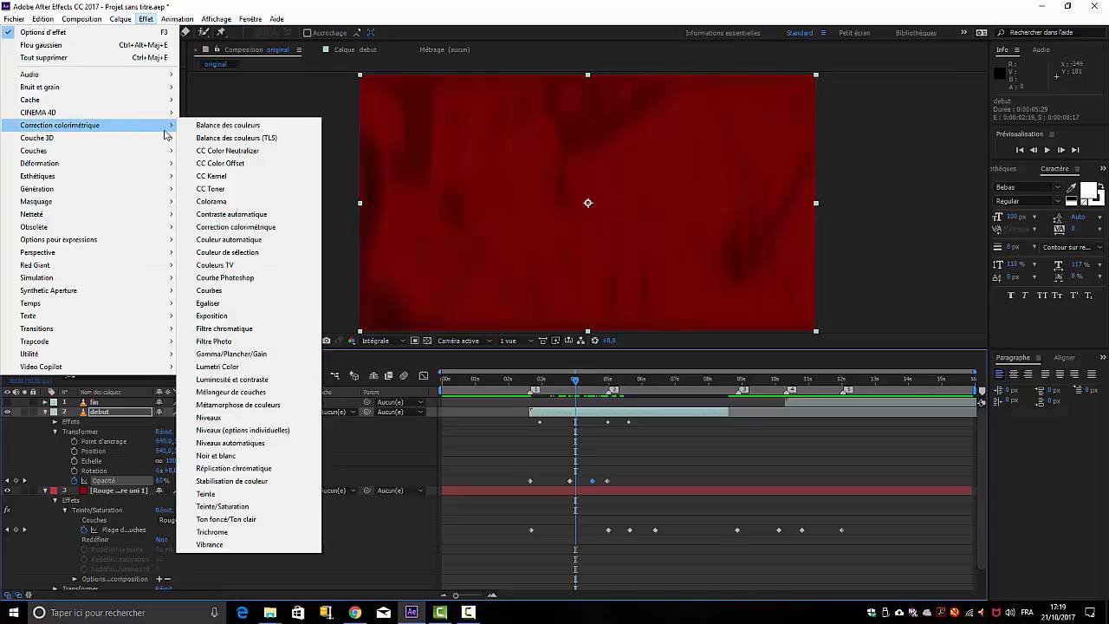
{"action": "left_click", "coordinate": [257, 381]}
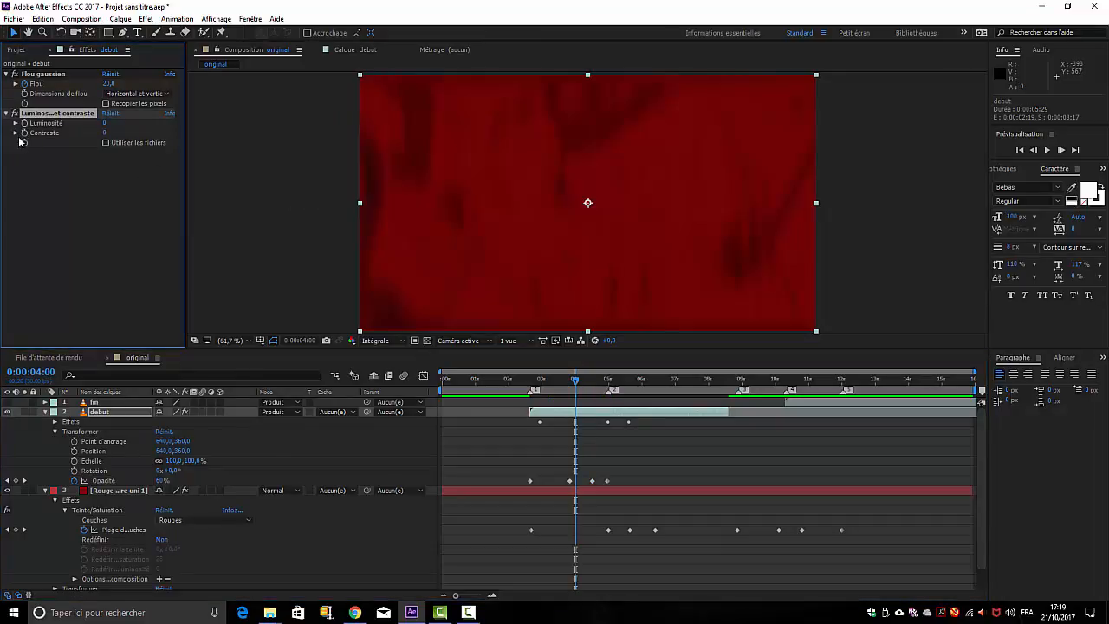
Step: Raise the debut layer's Contraste to 75 in the Luminosité et contraste effect
{"action": "left_click", "coordinate": [14, 134]}
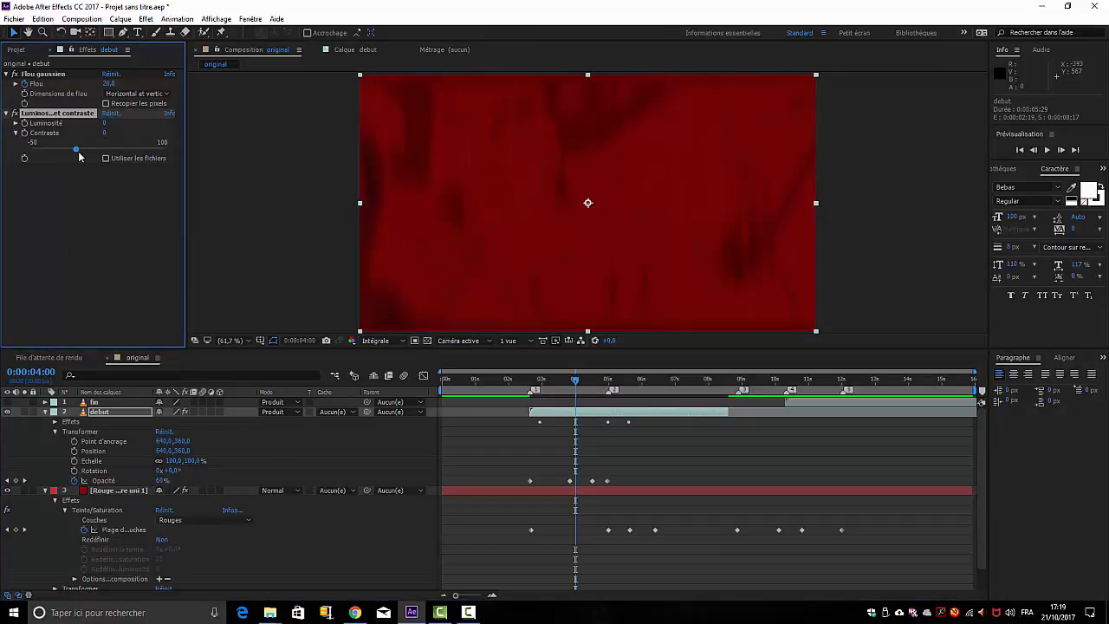
{"action": "left_click_drag", "start_coordinate": [83, 153], "coordinate": [135, 163]}
{"action": "left_click_drag", "start_coordinate": [135, 152], "coordinate": [144, 152]}
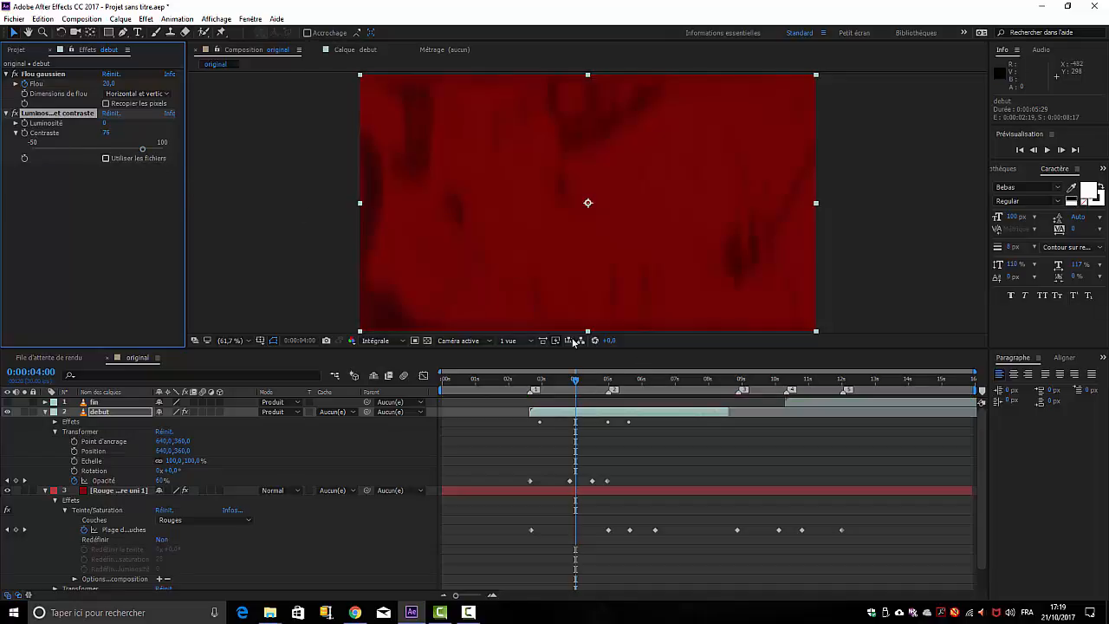
Step: Set the debut layer's Luminosité to -43 in the Luminosité et contraste effect
{"action": "mouse_move", "coordinate": [577, 386]}
{"action": "left_mouse_down"}
{"action": "mouse_move", "coordinate": [607, 383]}
{"action": "mouse_move", "coordinate": [553, 383]}
{"action": "mouse_move", "coordinate": [607, 384]}
{"action": "mouse_move", "coordinate": [552, 383]}
{"action": "mouse_move", "coordinate": [590, 381]}
{"action": "left_mouse_up"}
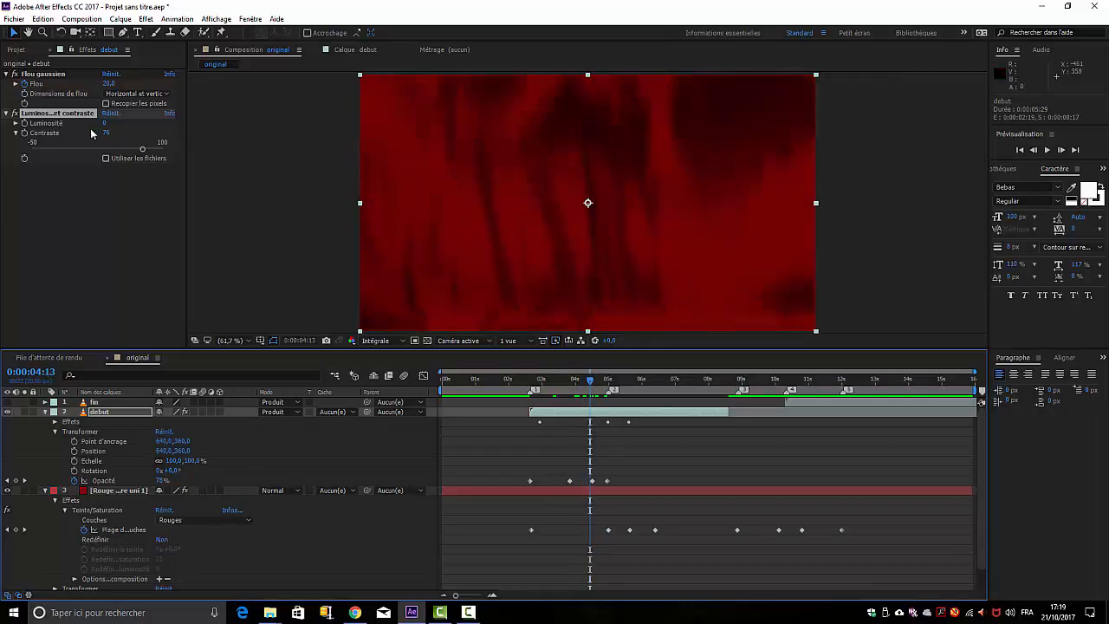
{"action": "left_click", "coordinate": [15, 123]}
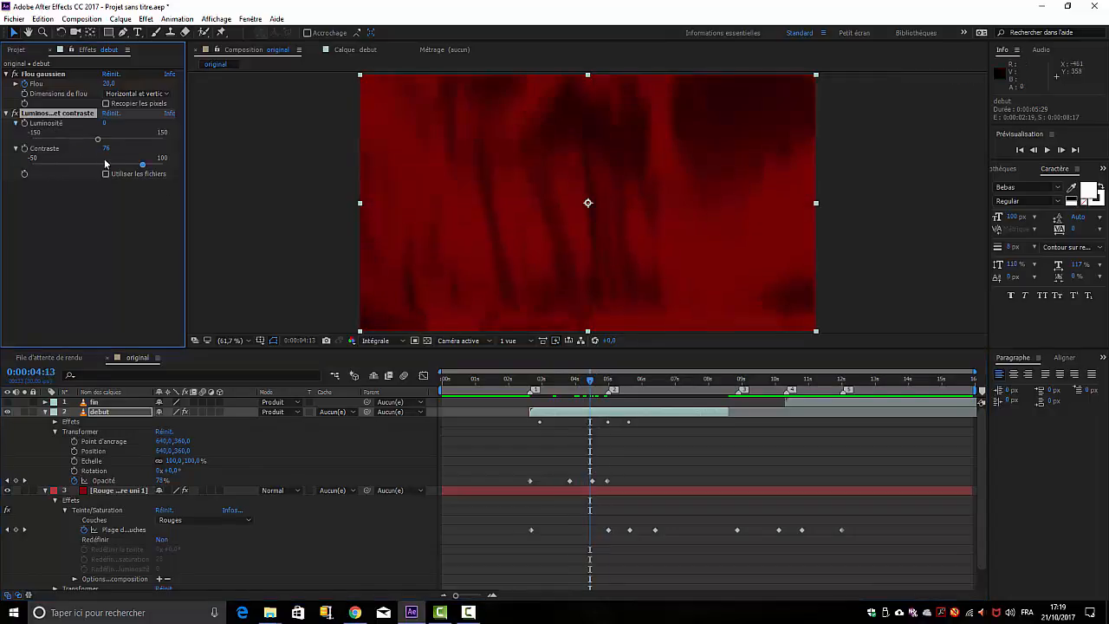
{"action": "left_click_drag", "start_coordinate": [97, 142], "coordinate": [85, 143]}
Step: Collapse the debut and red solid properties, and trim the end of the debut layer to 0:00:05:23
{"action": "left_click_drag", "start_coordinate": [591, 382], "coordinate": [630, 378]}
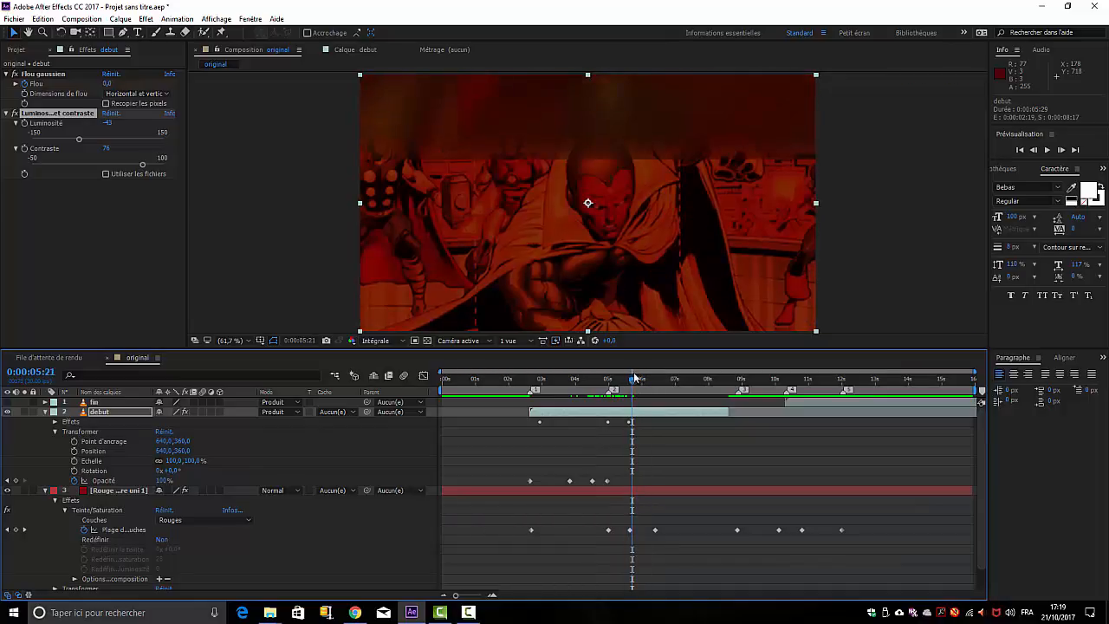
{"action": "left_click", "coordinate": [45, 412]}
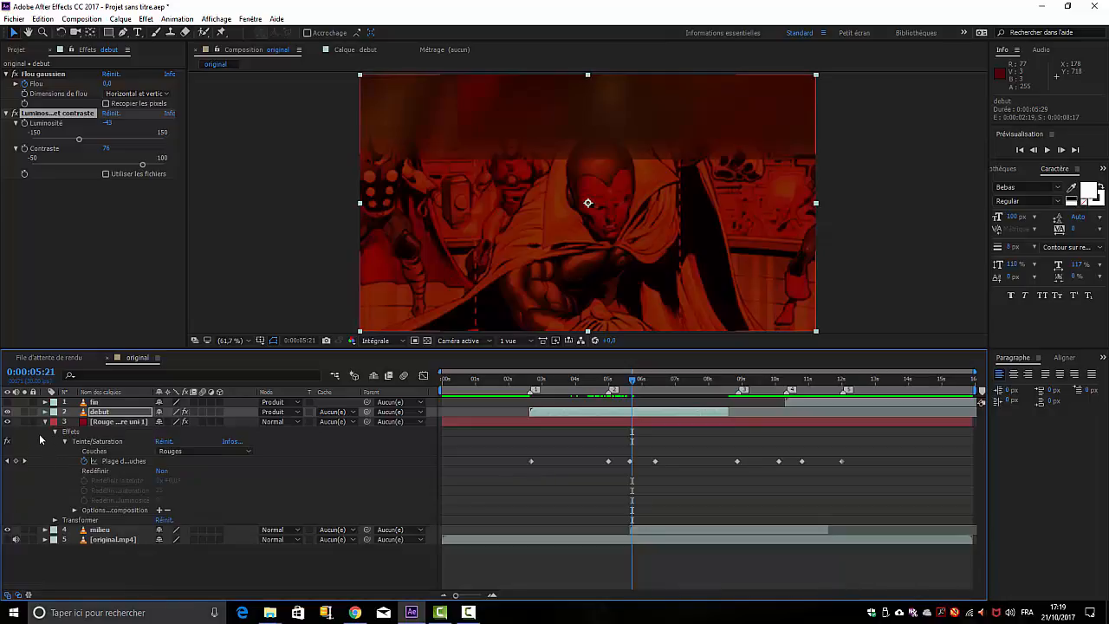
{"action": "left_click", "coordinate": [46, 423]}
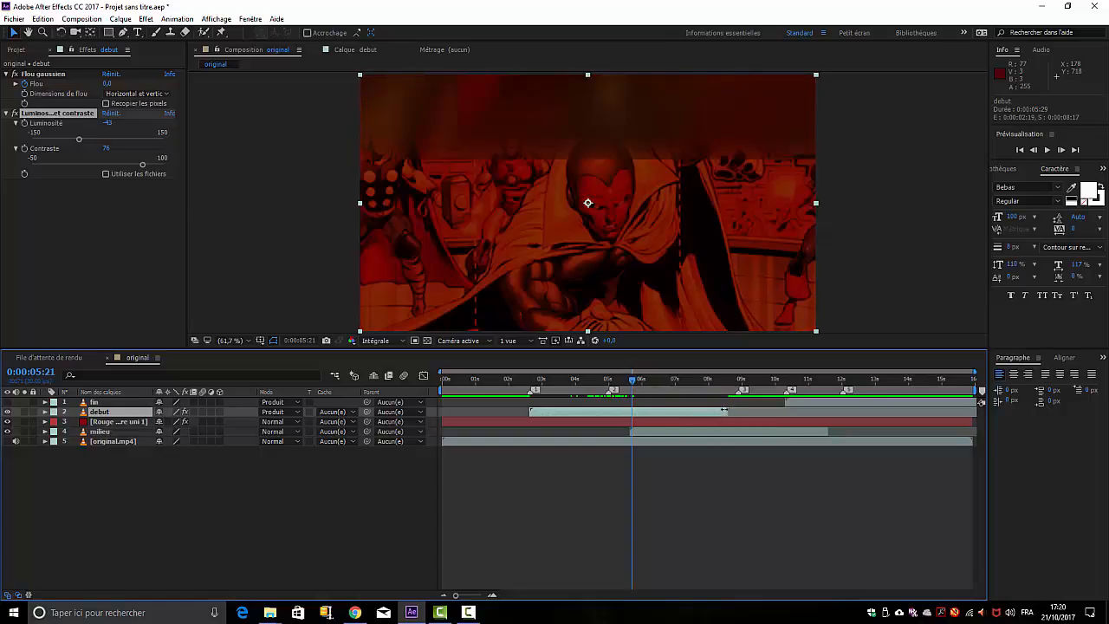
{"action": "left_click_drag", "start_coordinate": [725, 410], "coordinate": [633, 413]}
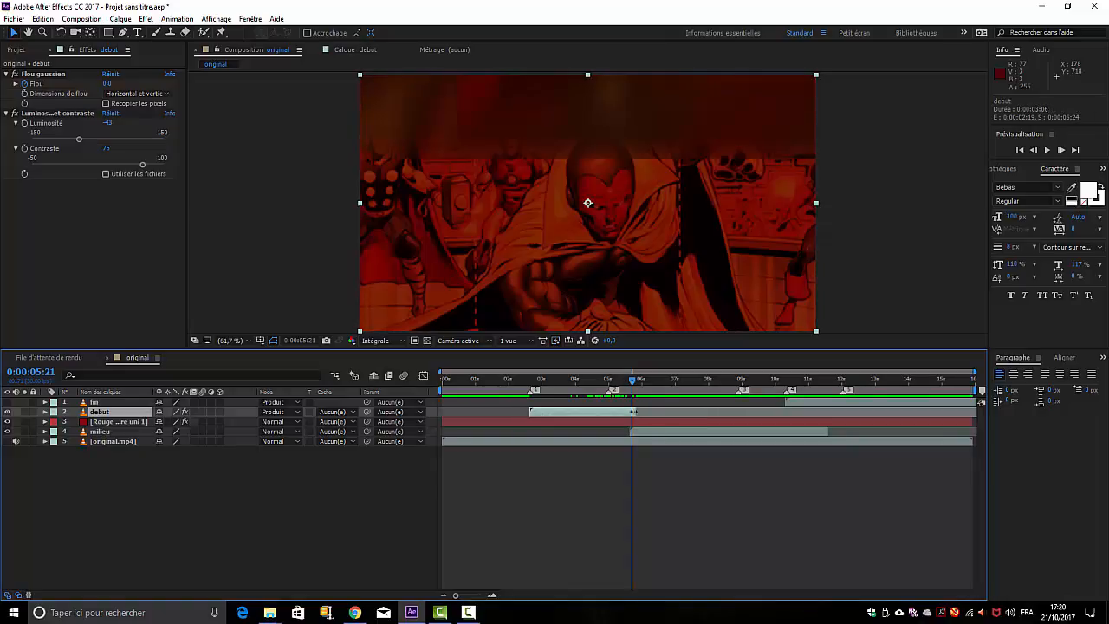
{"action": "left_click_drag", "start_coordinate": [633, 412], "coordinate": [654, 386]}
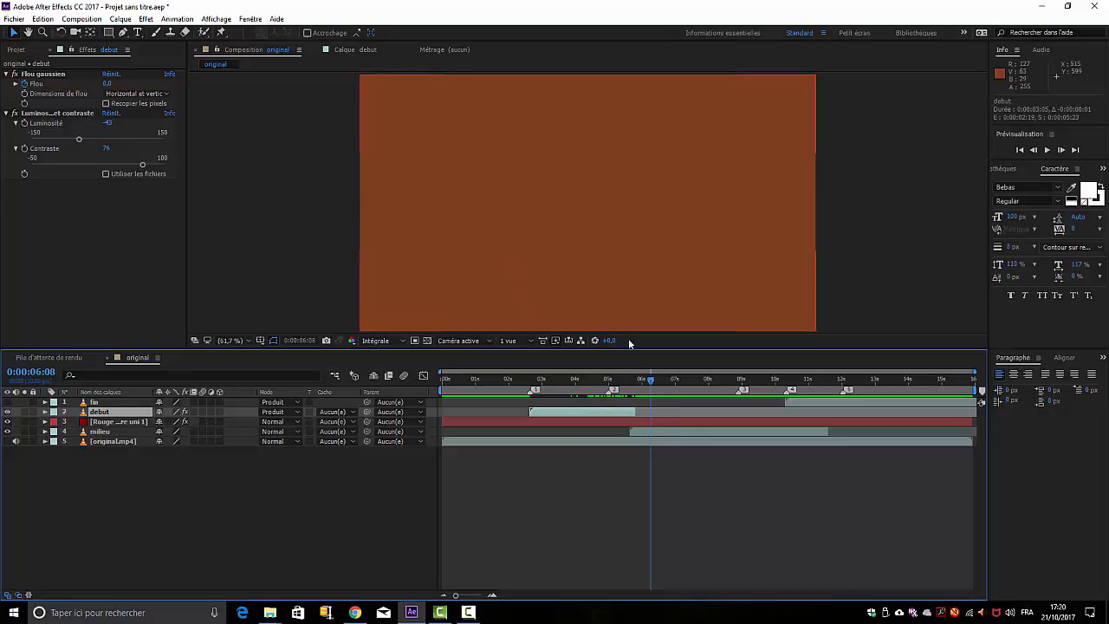
{"action": "left_click_drag", "start_coordinate": [651, 383], "coordinate": [633, 382]}
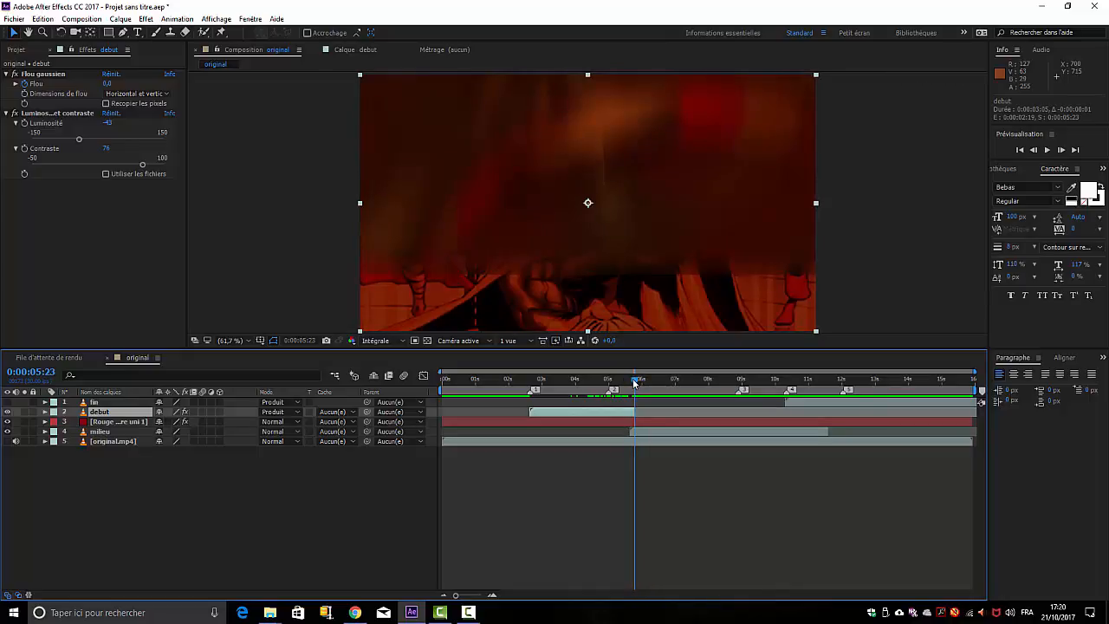
Step: Enable Opacité keyframing on the red solid at 0:00:05:19, keeping the first keyframe at 100%
{"action": "left_click", "coordinate": [45, 422]}
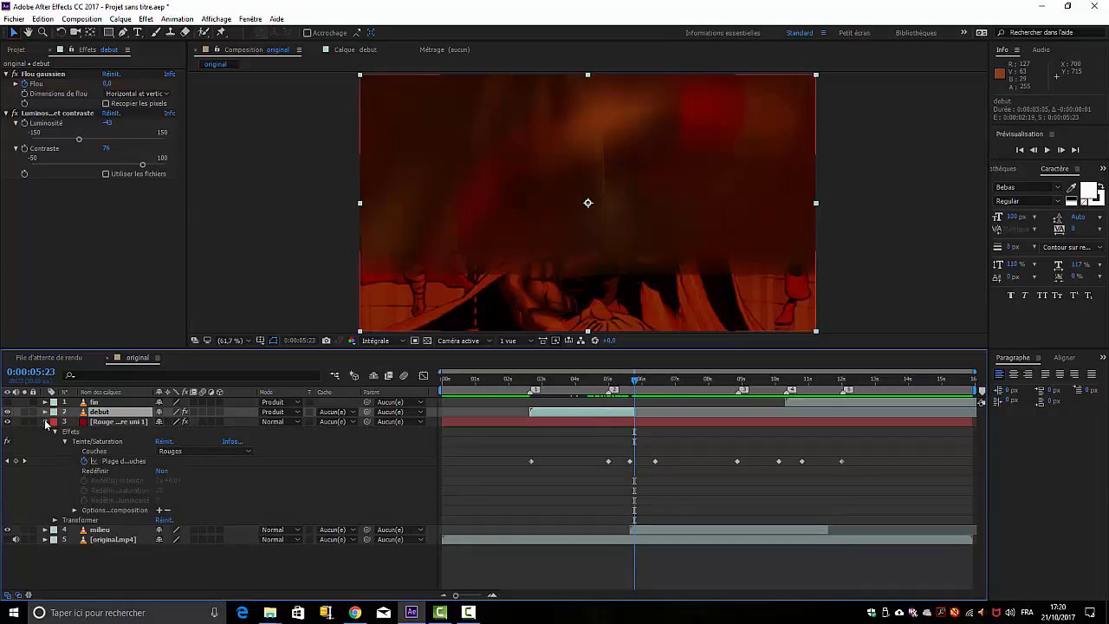
{"action": "left_click", "coordinate": [73, 510]}
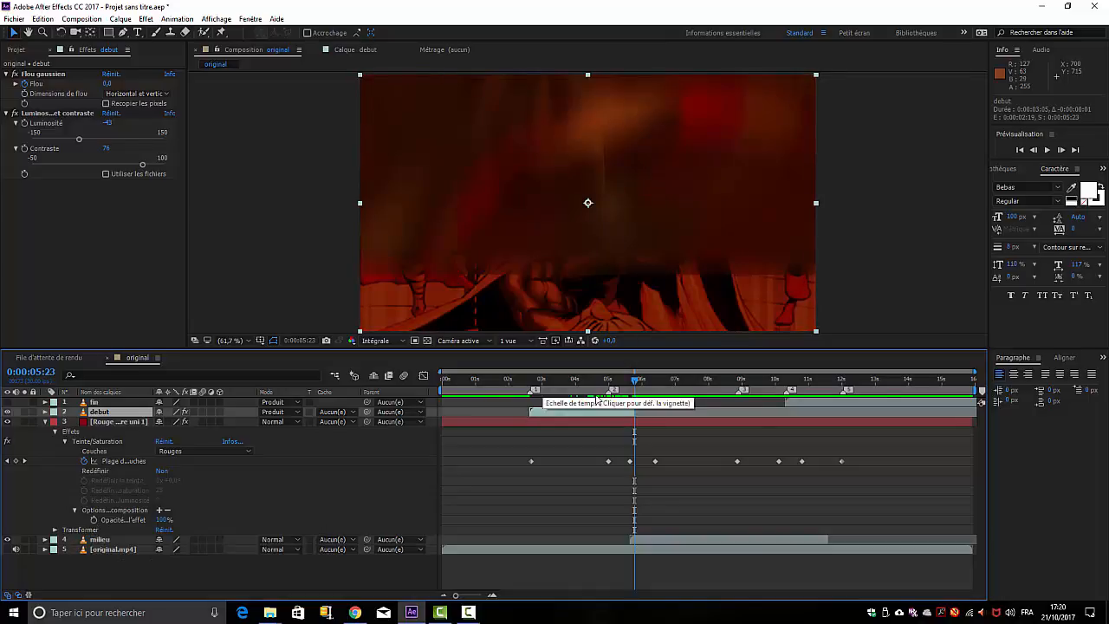
{"action": "left_click", "coordinate": [630, 382]}
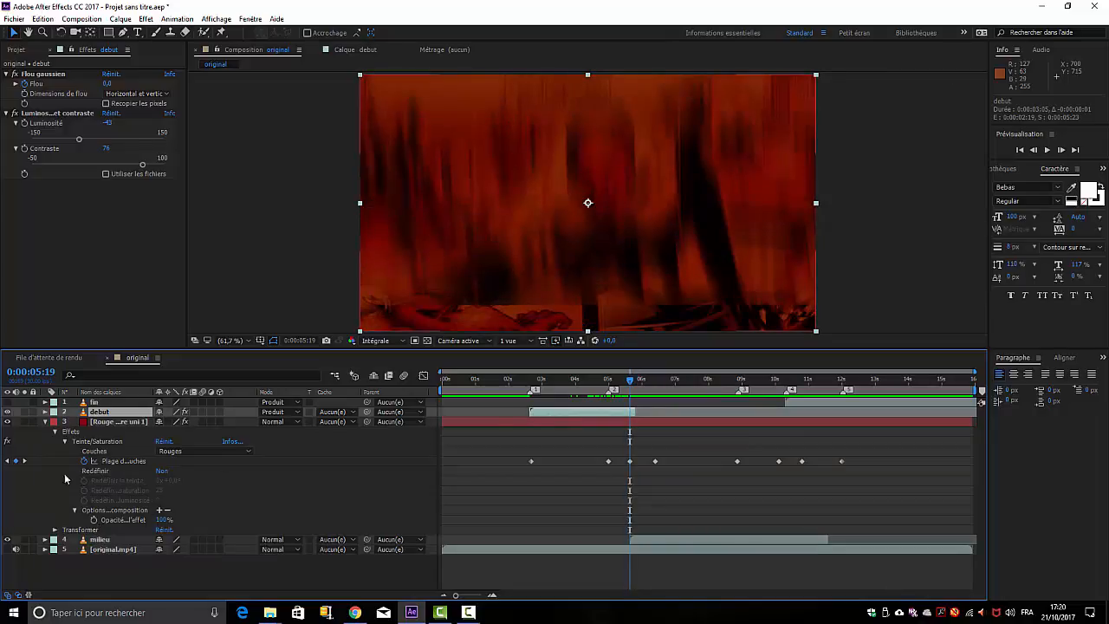
{"action": "left_click", "coordinate": [66, 442]}
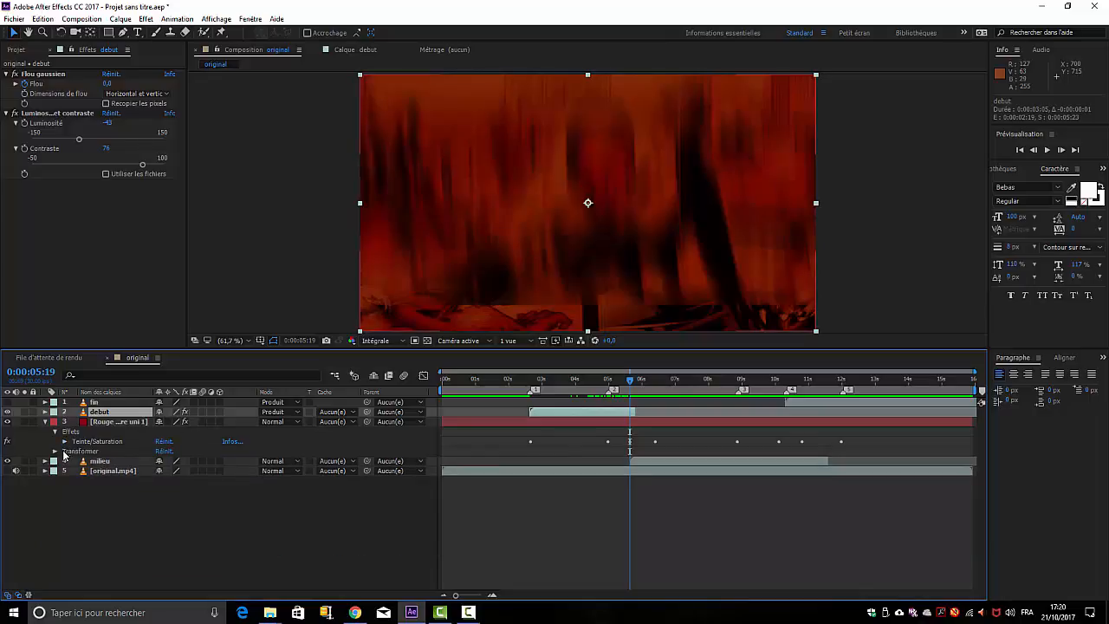
{"action": "left_click", "coordinate": [54, 451]}
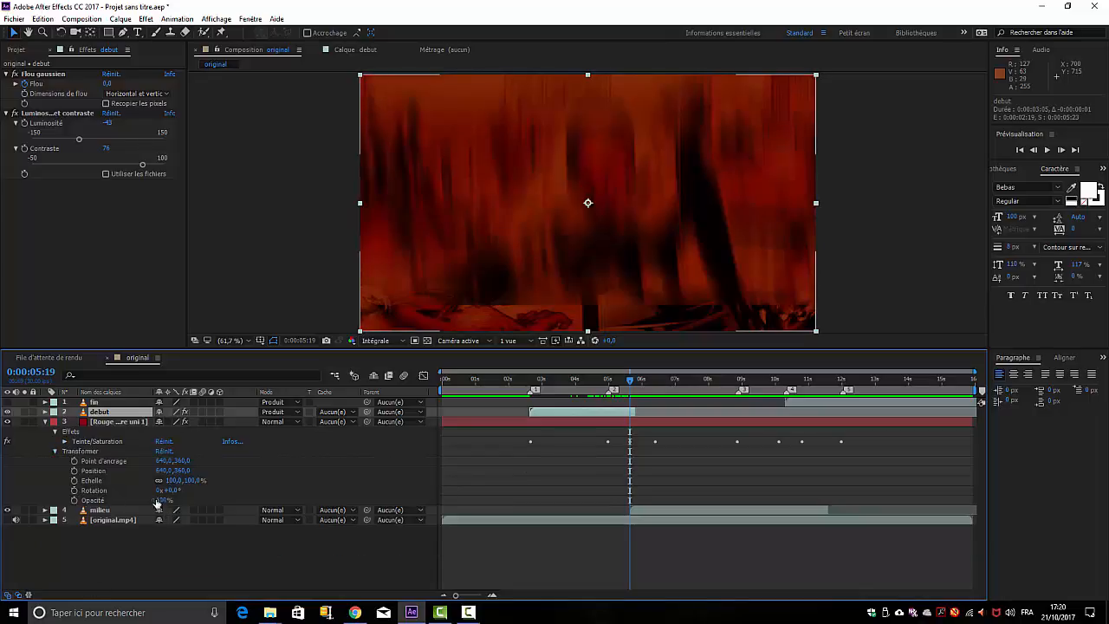
{"action": "left_click", "coordinate": [74, 501]}
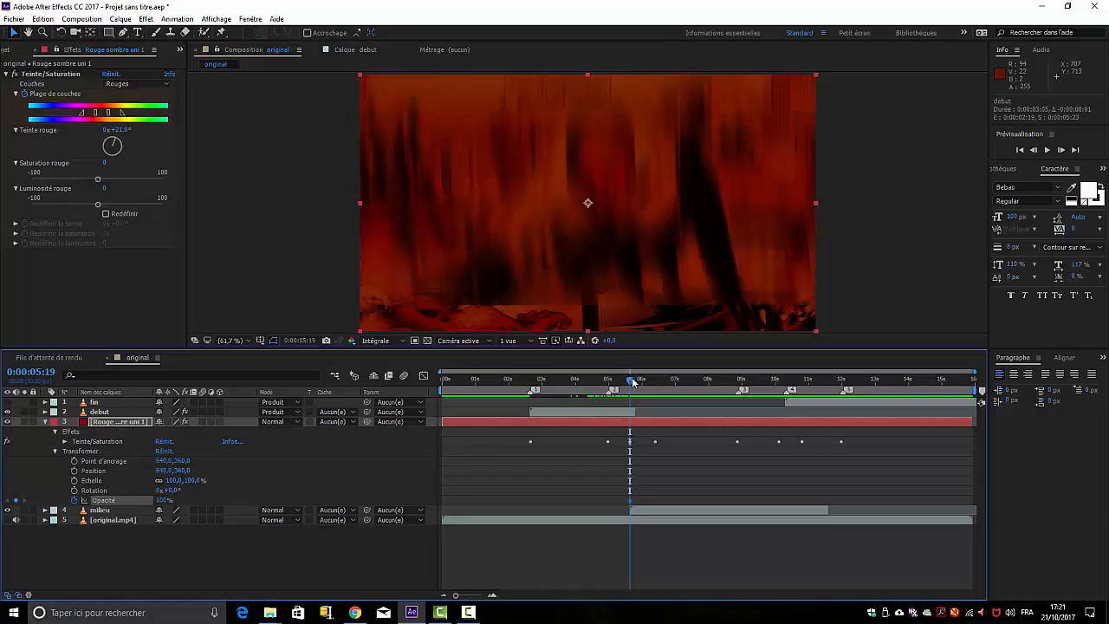
Step: Try a 61% Opacité keyframe on the red solid at 0:00:05:29, and delete that keyframe
{"action": "left_click_drag", "start_coordinate": [632, 382], "coordinate": [644, 382]}
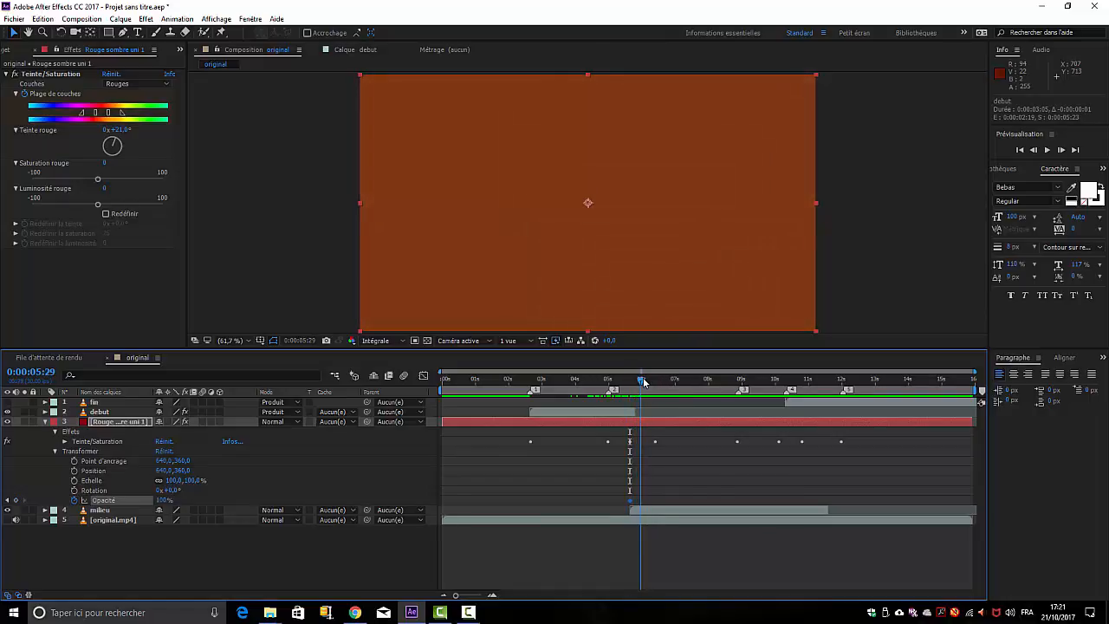
{"action": "left_click_drag", "start_coordinate": [157, 503], "coordinate": [131, 501]}
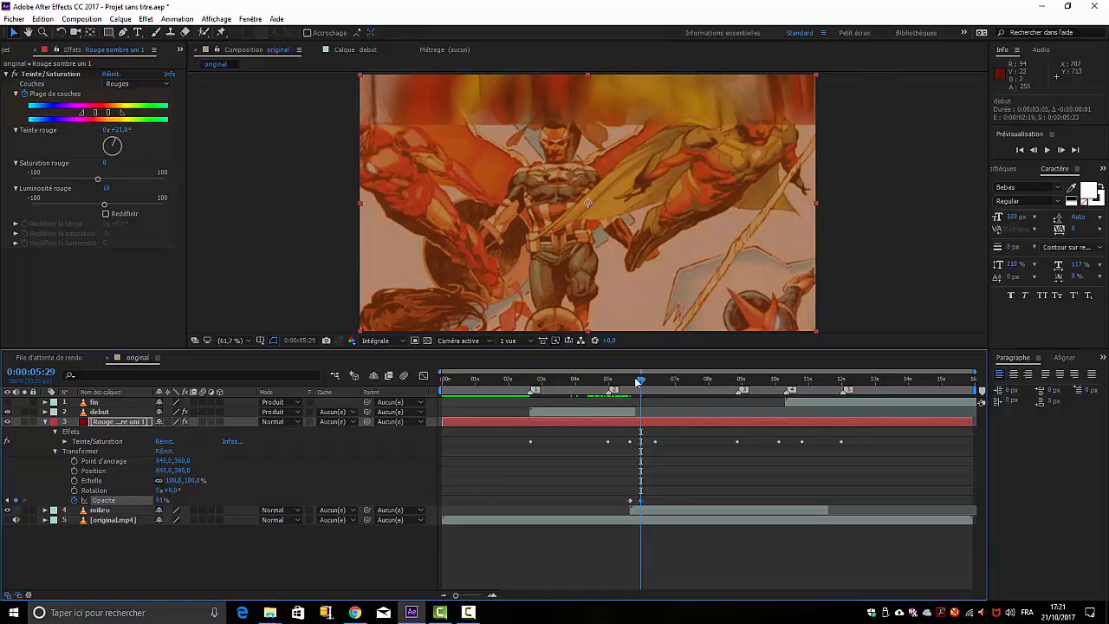
{"action": "mouse_move", "coordinate": [646, 382]}
{"action": "left_mouse_down"}
{"action": "mouse_move", "coordinate": [675, 382]}
{"action": "mouse_move", "coordinate": [663, 382]}
{"action": "left_mouse_up"}
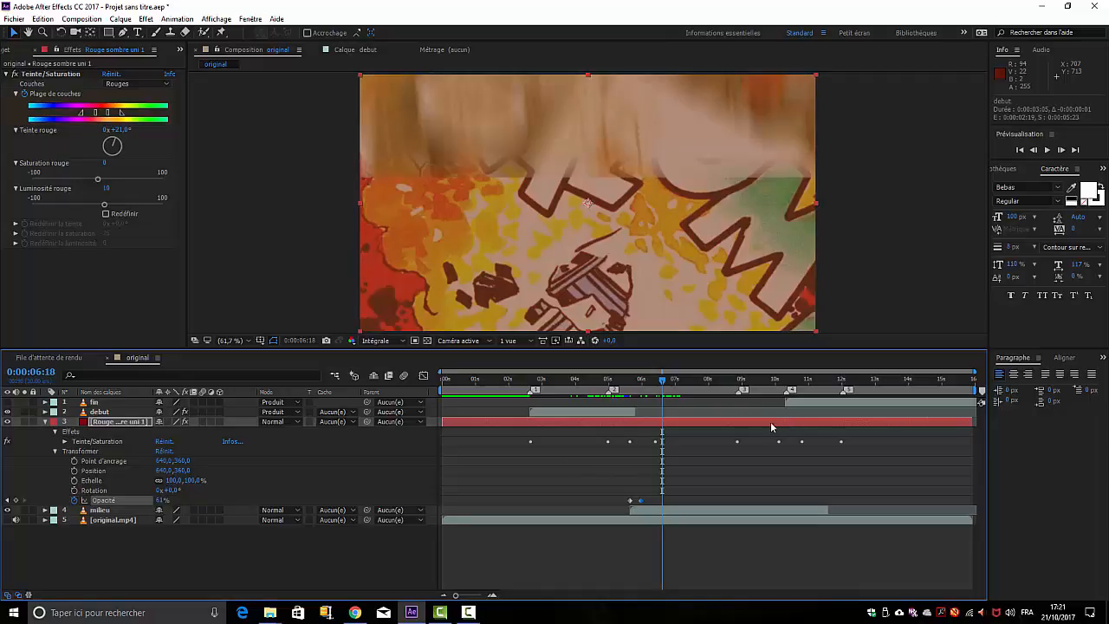
{"action": "left_click", "coordinate": [640, 501]}
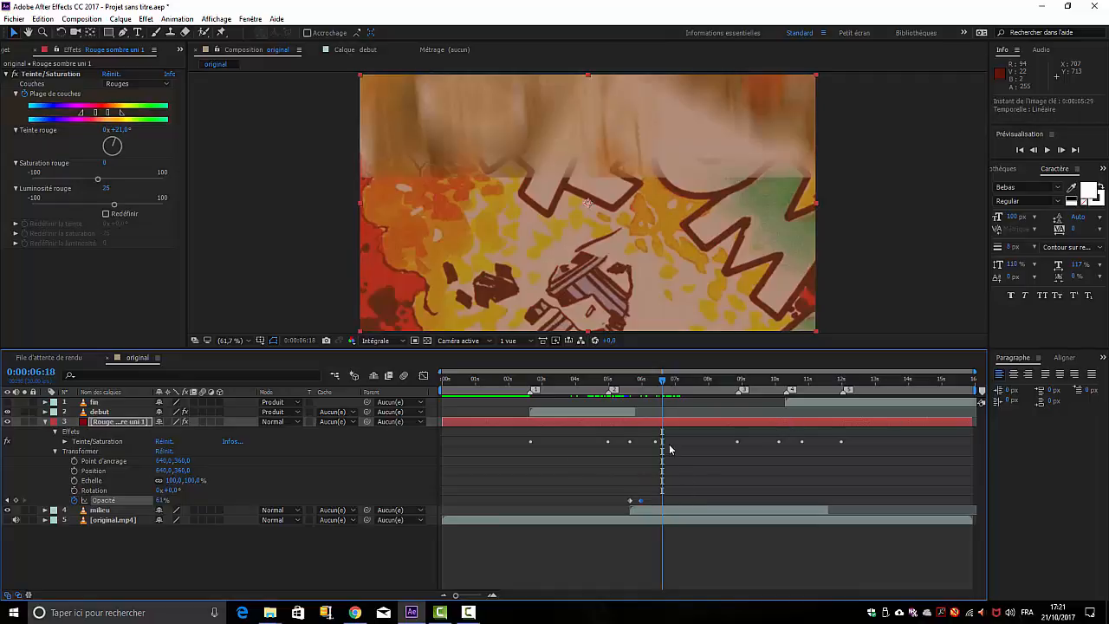
{"action": "key", "text": "Delete"}
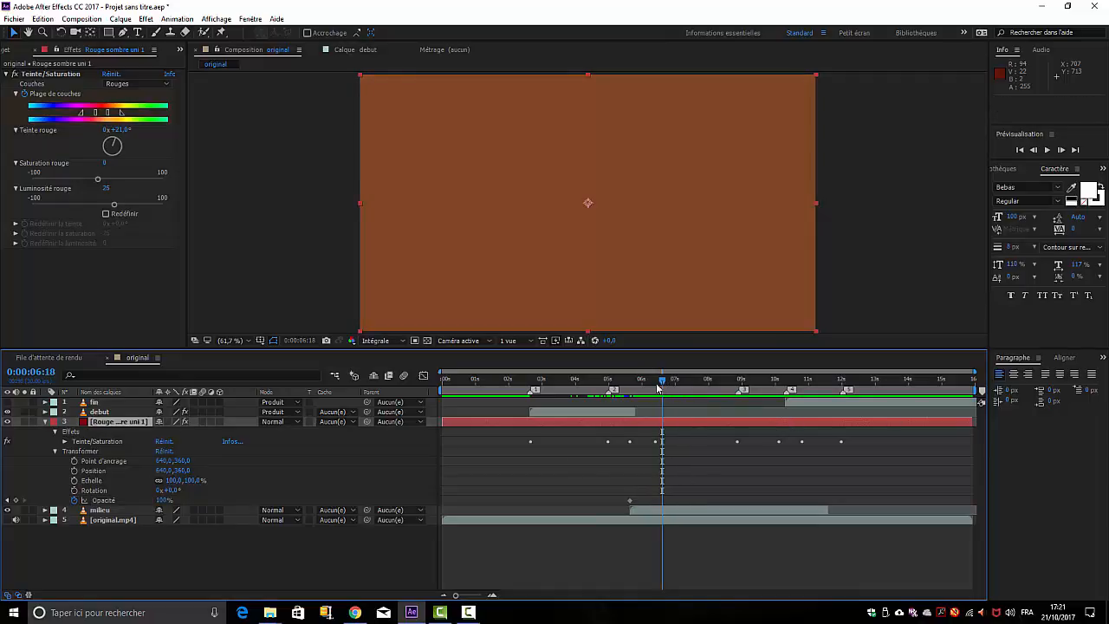
Step: Keyframe the red solid's Opacité at 60% at 0:00:05:26
{"action": "left_click", "coordinate": [631, 396]}
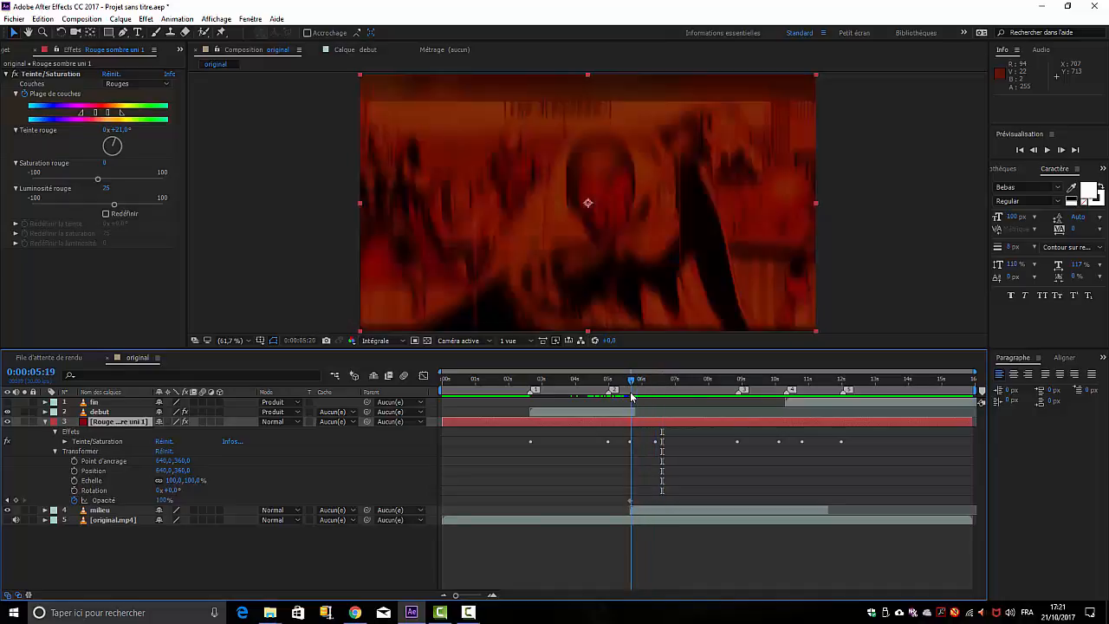
{"action": "left_click_drag", "start_coordinate": [631, 396], "coordinate": [639, 397]}
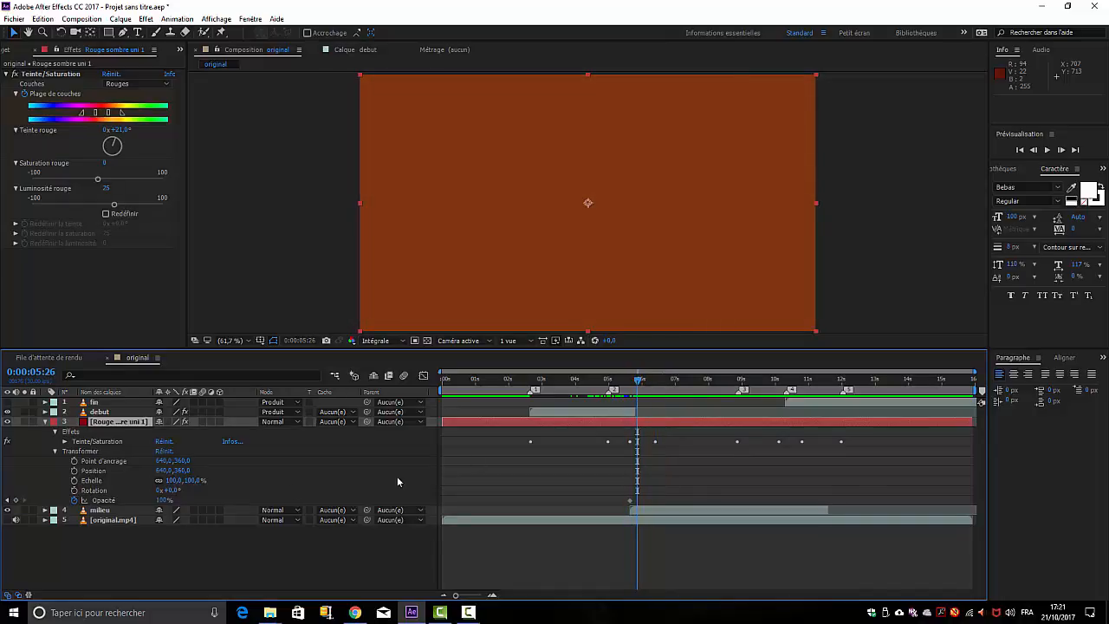
{"action": "left_click_drag", "start_coordinate": [163, 501], "coordinate": [149, 501]}
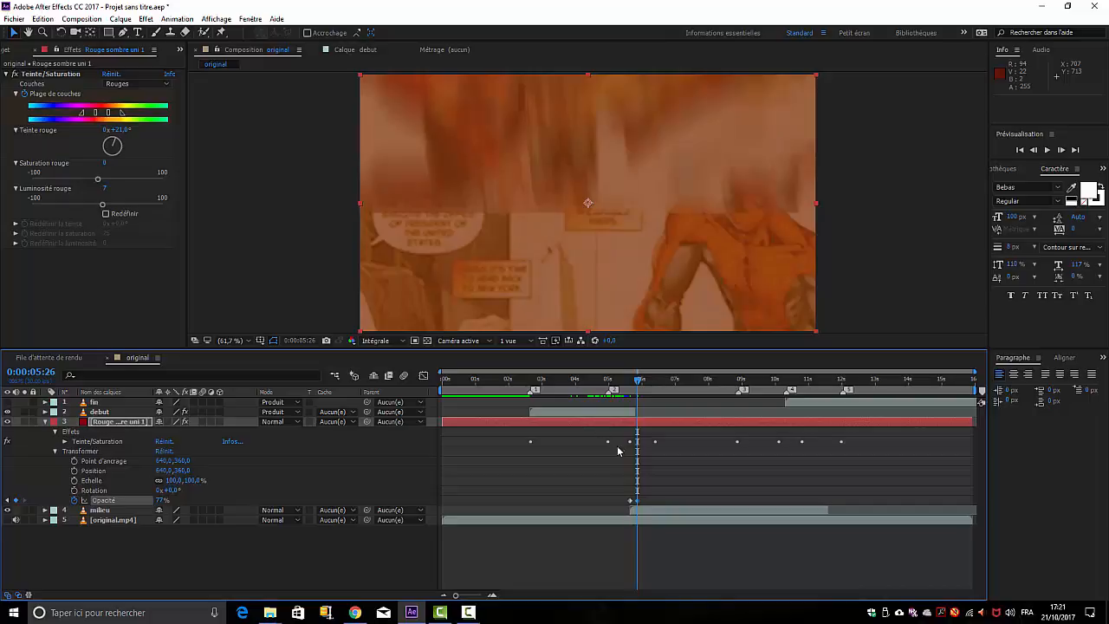
{"action": "left_click", "coordinate": [161, 500]}
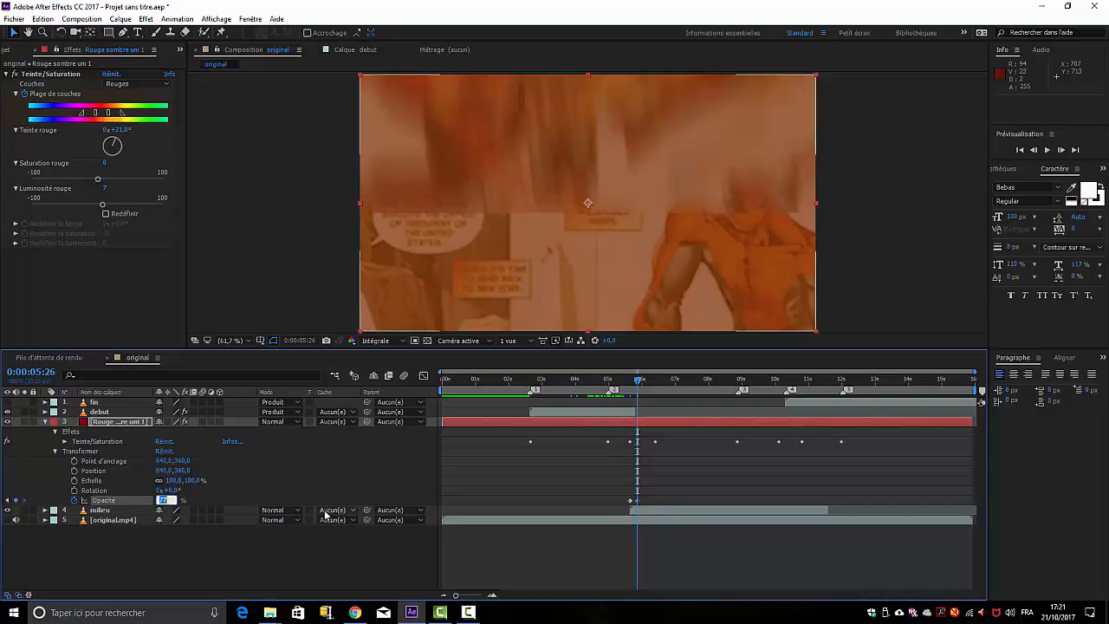
{"action": "type", "text": "60"}
{"action": "key", "text": "Return"}
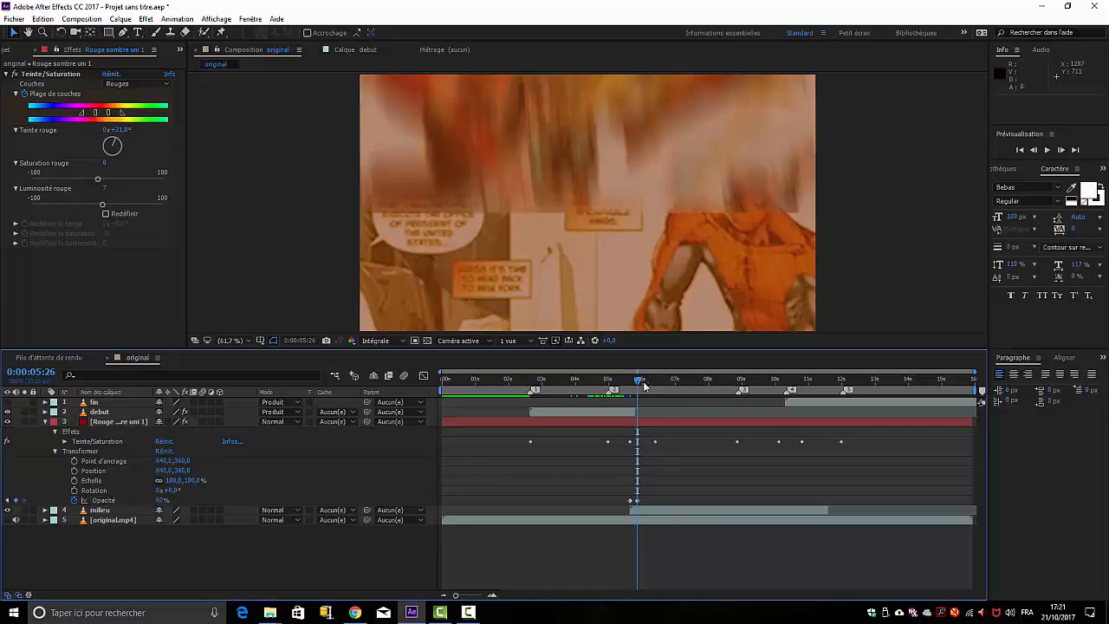
Step: Trim the fin layer's start to 0:00:10:17, and shift the layer earlier to begin at 0:00:10:10
{"action": "left_click_drag", "start_coordinate": [639, 381], "coordinate": [786, 414]}
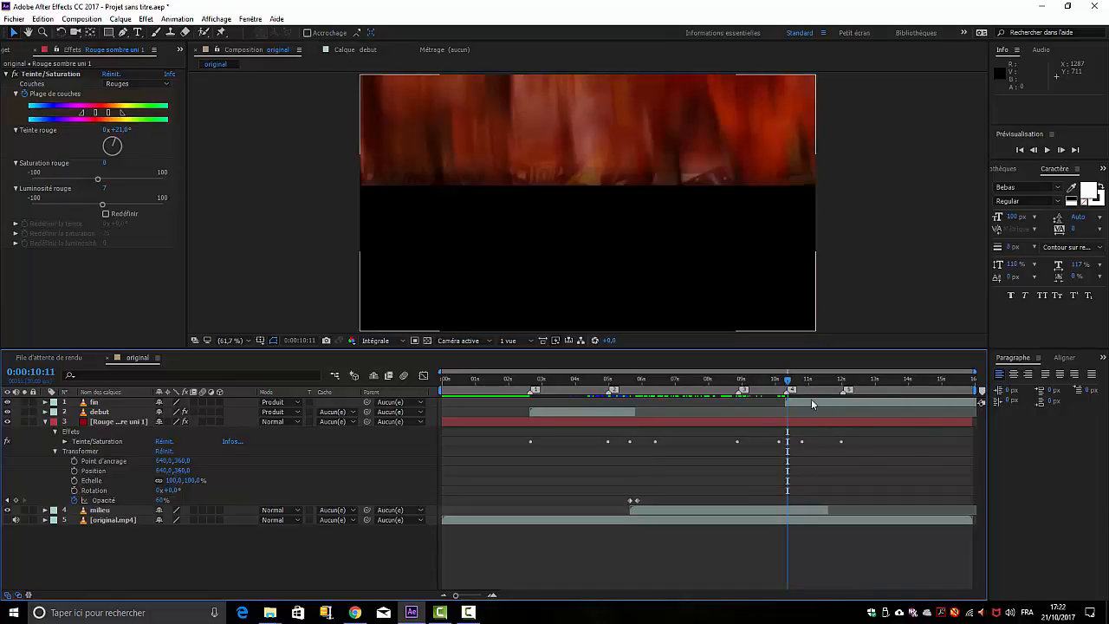
{"action": "left_click_drag", "start_coordinate": [789, 384], "coordinate": [794, 385]}
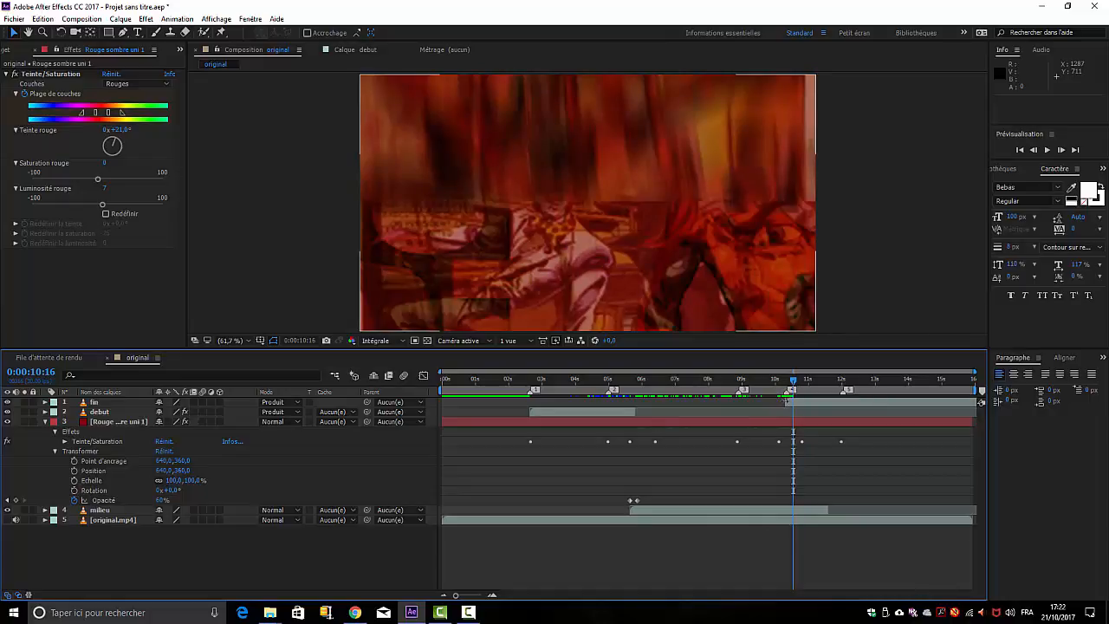
{"action": "left_click", "coordinate": [785, 400]}
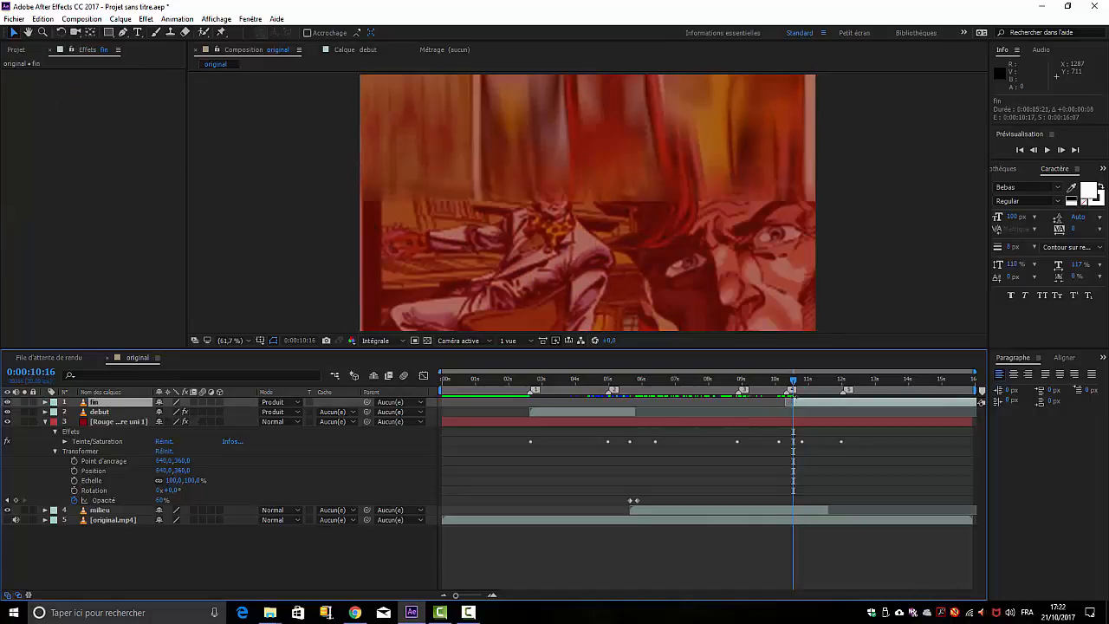
{"action": "left_click", "coordinate": [811, 401]}
{"action": "mouse_move", "coordinate": [808, 404]}
{"action": "left_mouse_down"}
{"action": "mouse_move", "coordinate": [804, 386]}
{"action": "mouse_move", "coordinate": [843, 385]}
{"action": "mouse_move", "coordinate": [793, 385]}
{"action": "mouse_move", "coordinate": [845, 385]}
{"action": "mouse_move", "coordinate": [792, 384]}
{"action": "mouse_move", "coordinate": [802, 385]}
{"action": "left_mouse_up"}
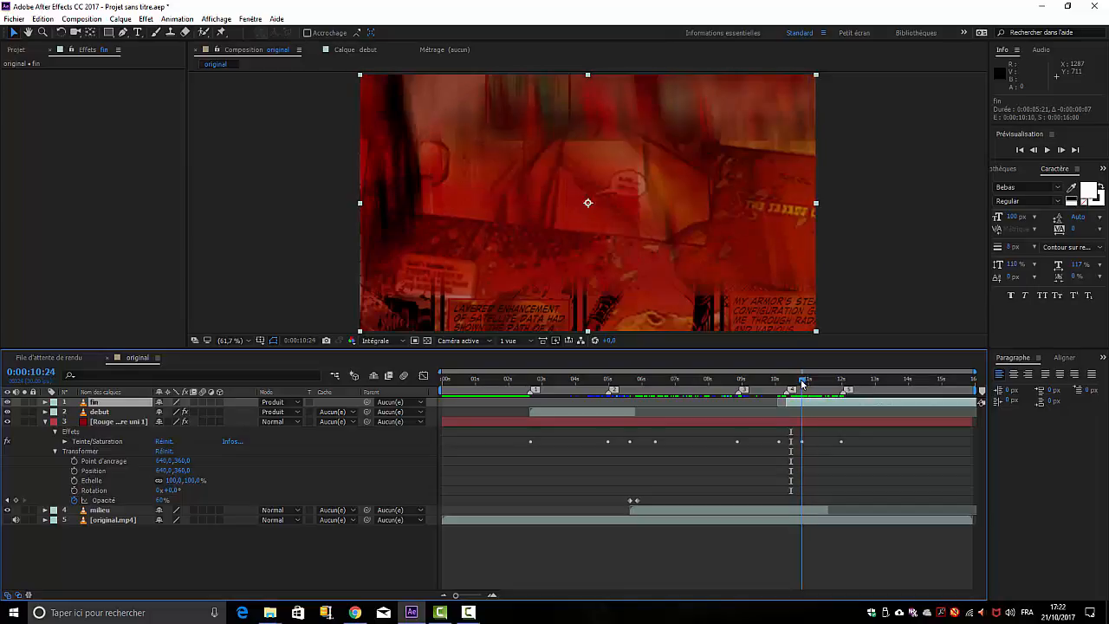
Step: Keyframe the fin layer's Opacité at 100% at 0:00:10:24 and at 0% at 0:00:12:00
{"action": "left_click", "coordinate": [46, 402]}
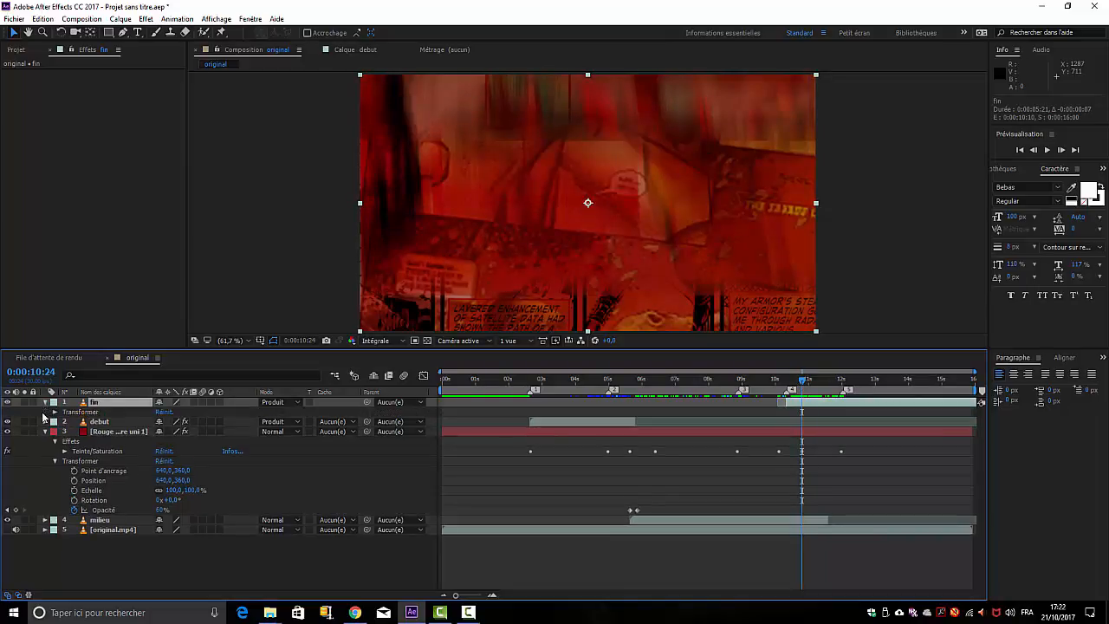
{"action": "left_click", "coordinate": [54, 413]}
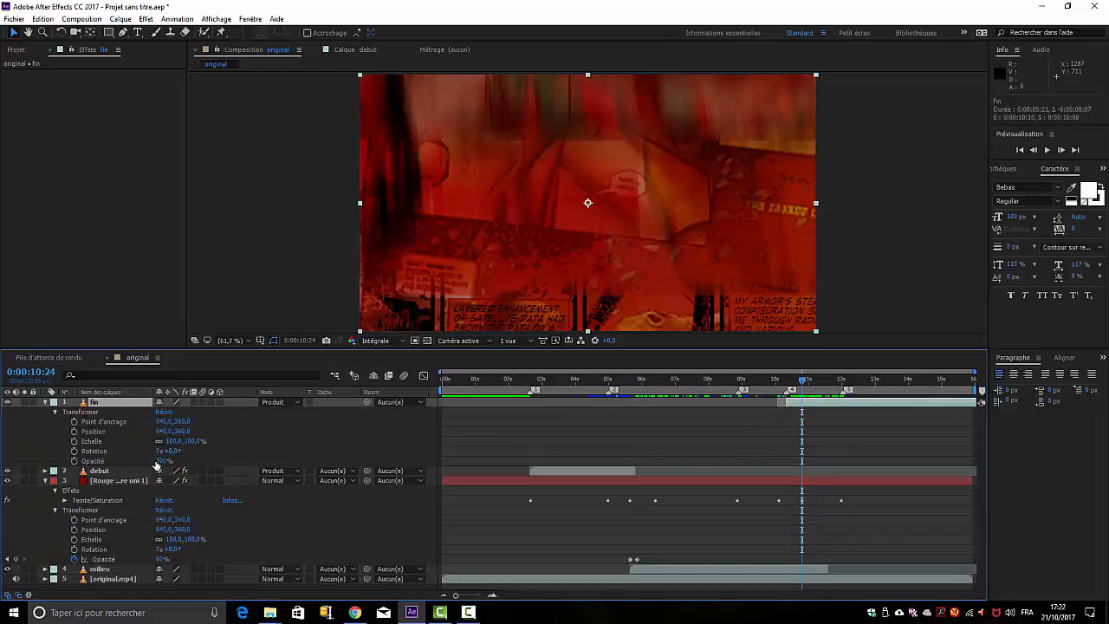
{"action": "left_click", "coordinate": [73, 461]}
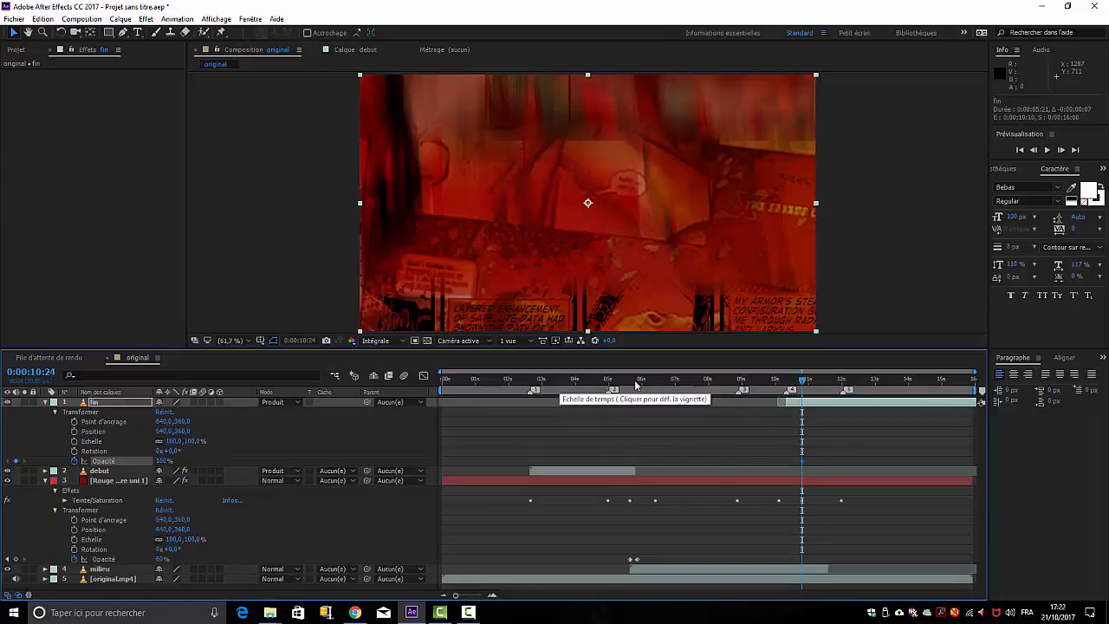
{"action": "left_click_drag", "start_coordinate": [804, 381], "coordinate": [844, 382]}
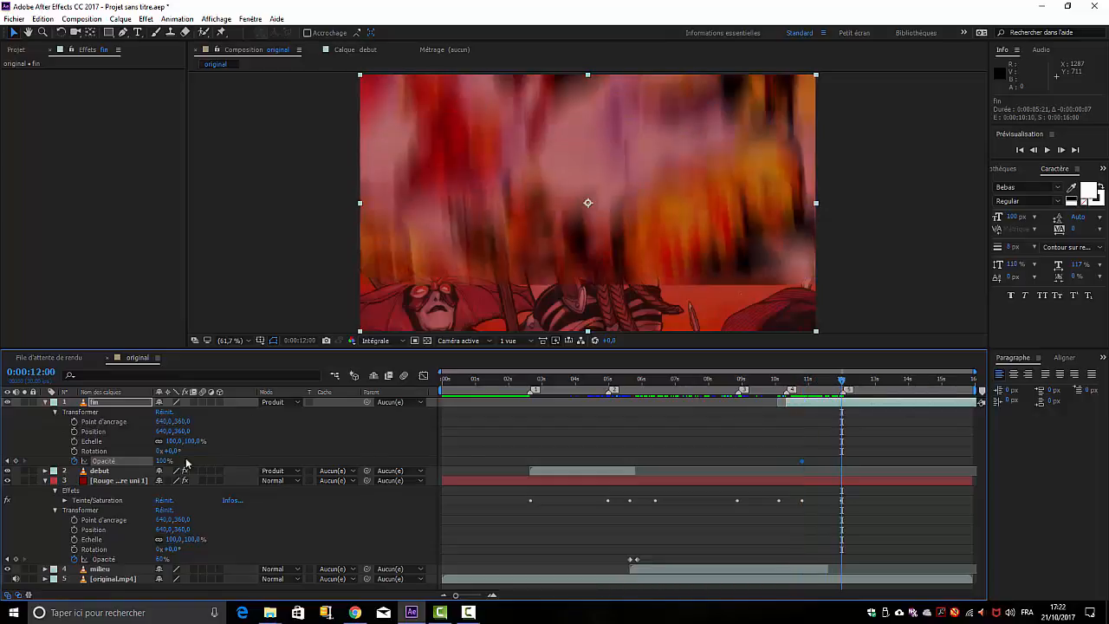
{"action": "left_click_drag", "start_coordinate": [160, 460], "coordinate": [96, 461]}
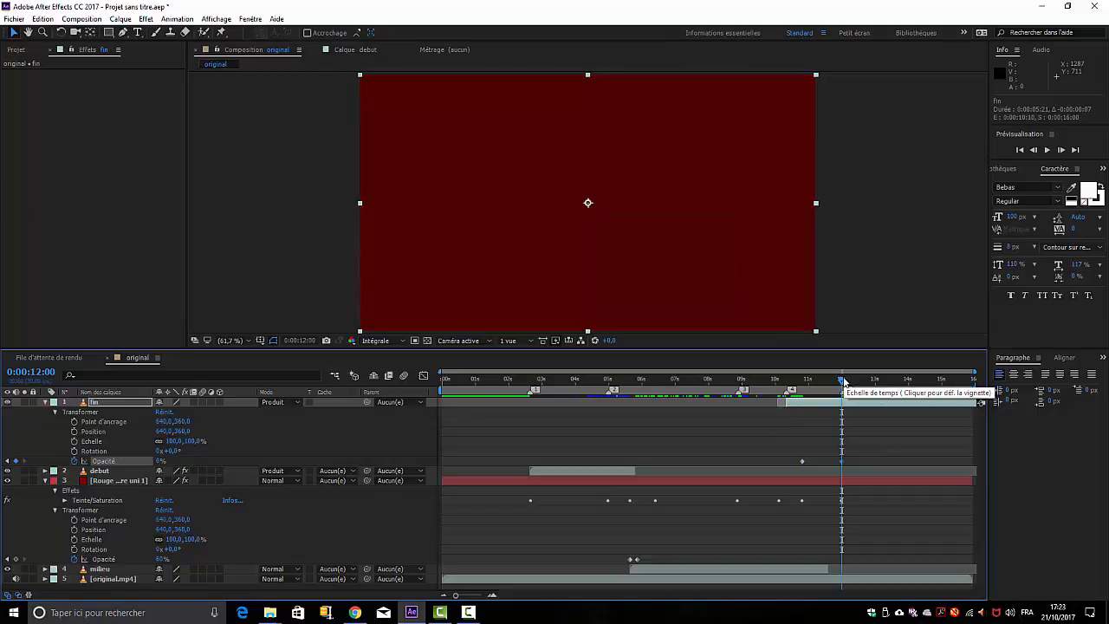
Step: Add the Luminosité et contraste colour-correction effect to the fin layer
{"action": "mouse_move", "coordinate": [843, 382]}
{"action": "left_mouse_down"}
{"action": "mouse_move", "coordinate": [800, 382]}
{"action": "mouse_move", "coordinate": [847, 382]}
{"action": "mouse_move", "coordinate": [825, 387]}
{"action": "left_mouse_up"}
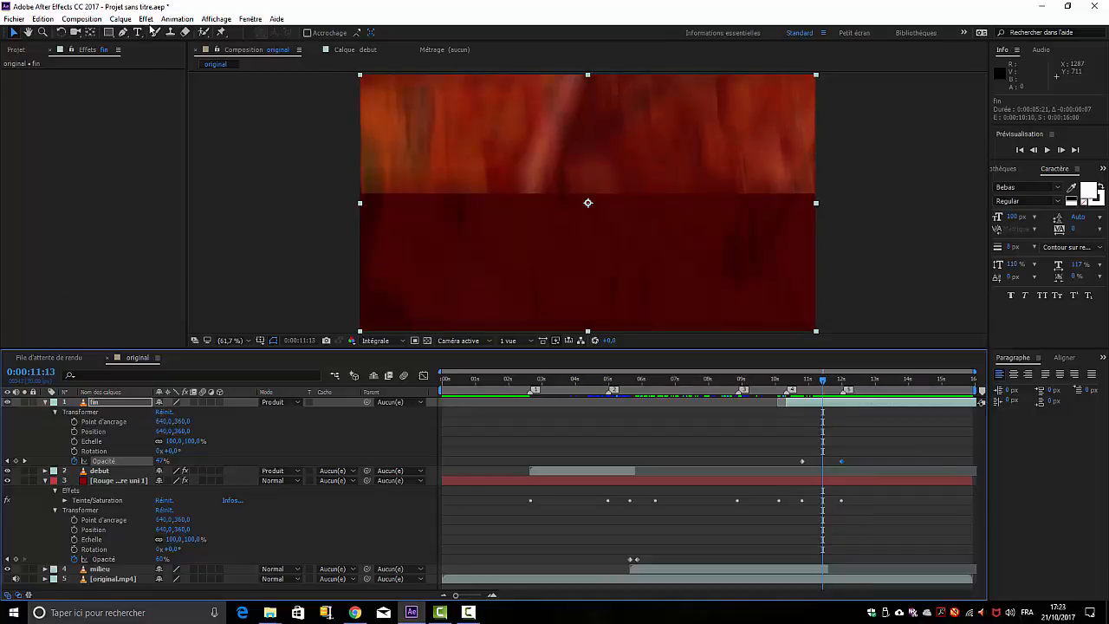
{"action": "left_click", "coordinate": [148, 20]}
{"action": "mouse_move", "coordinate": [98, 303]}
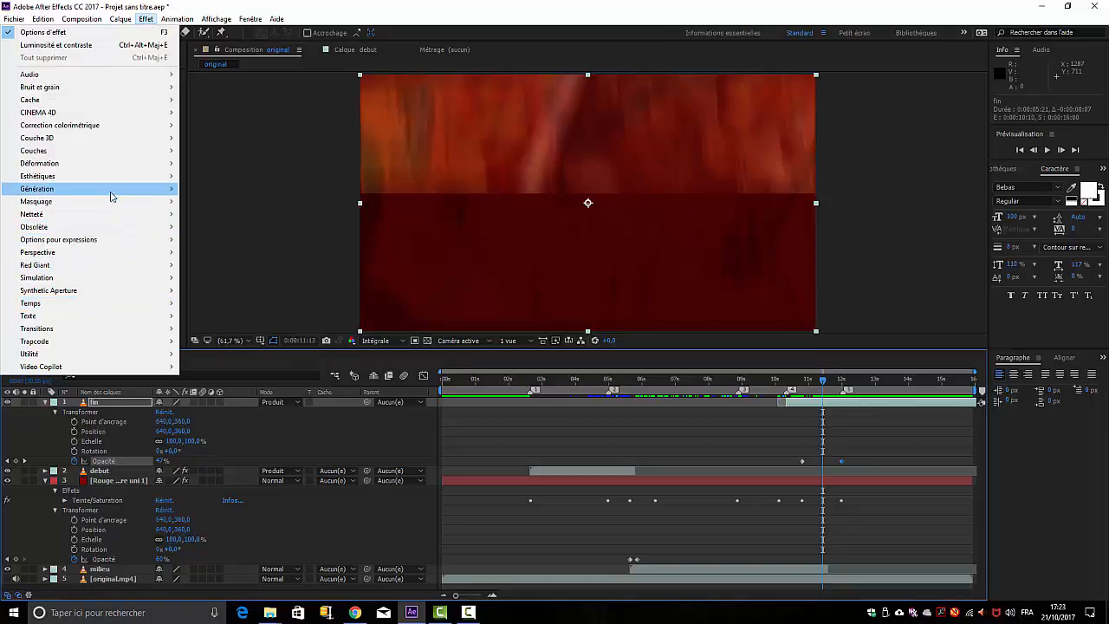
{"action": "mouse_move", "coordinate": [111, 130]}
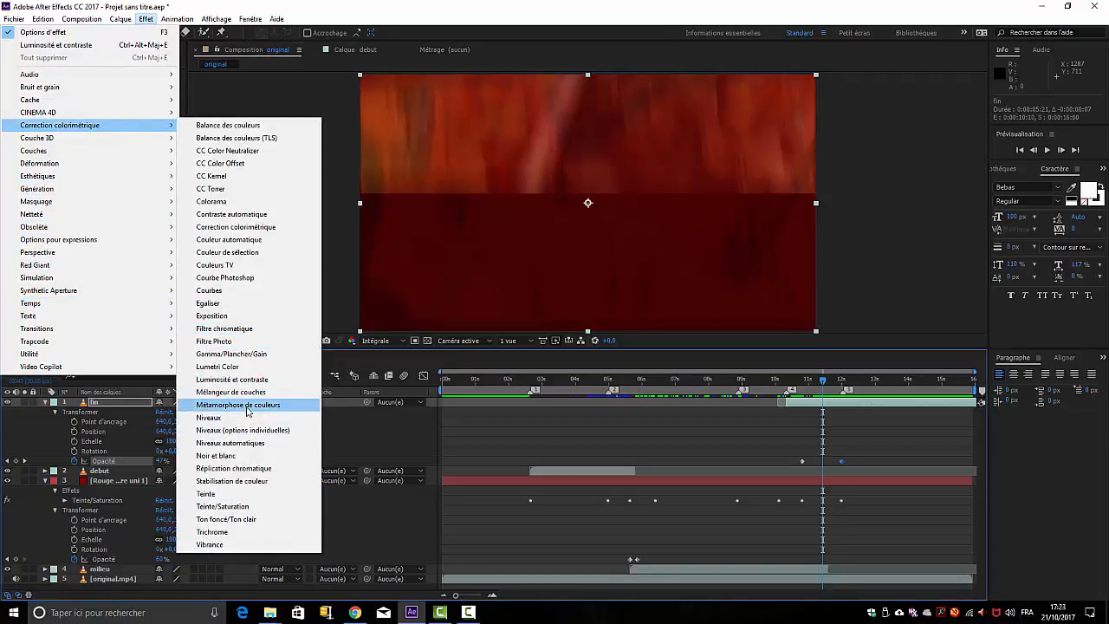
{"action": "left_click", "coordinate": [232, 380]}
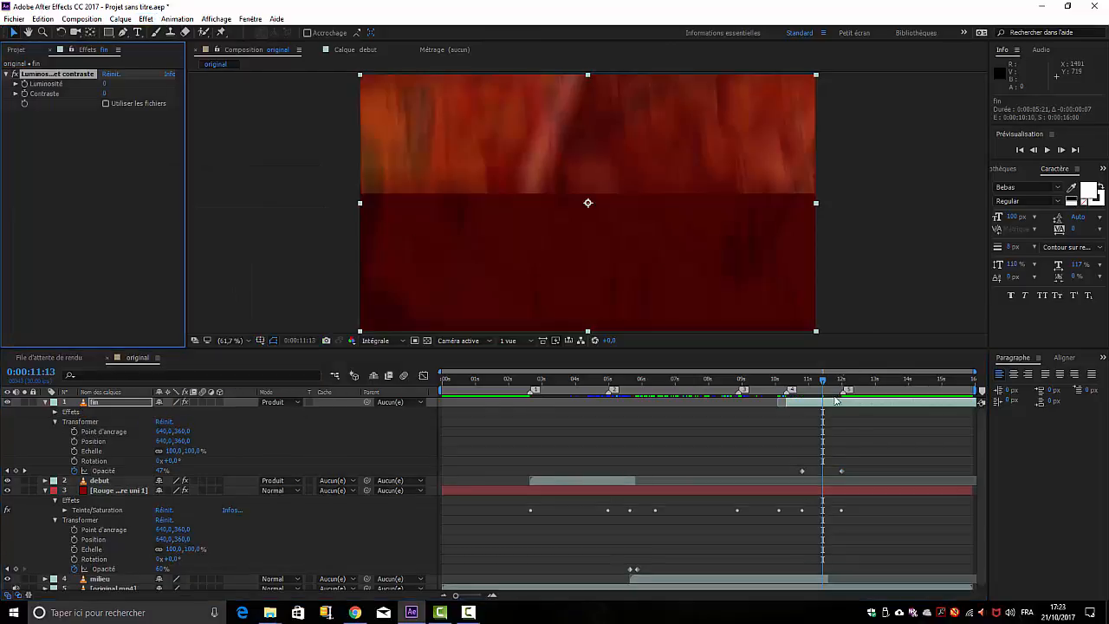
Step: Keyframe the fin layer's Contraste at 87 and Luminosité at -56 at 0:00:11:15
{"action": "left_click_drag", "start_coordinate": [823, 387], "coordinate": [827, 388]}
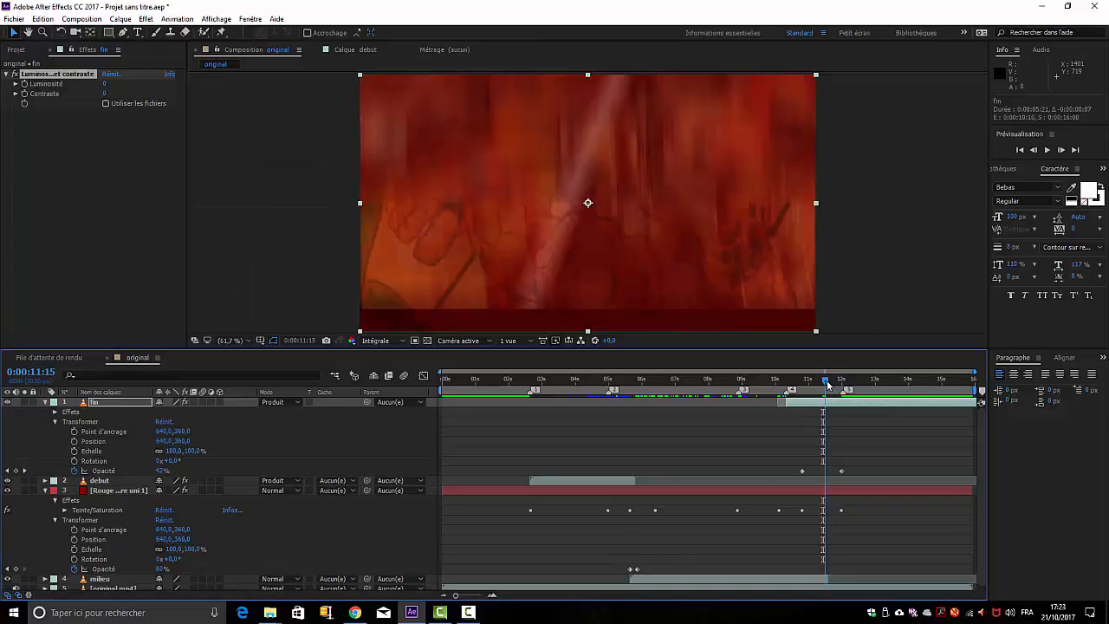
{"action": "left_click", "coordinate": [24, 93]}
{"action": "left_click", "coordinate": [24, 84]}
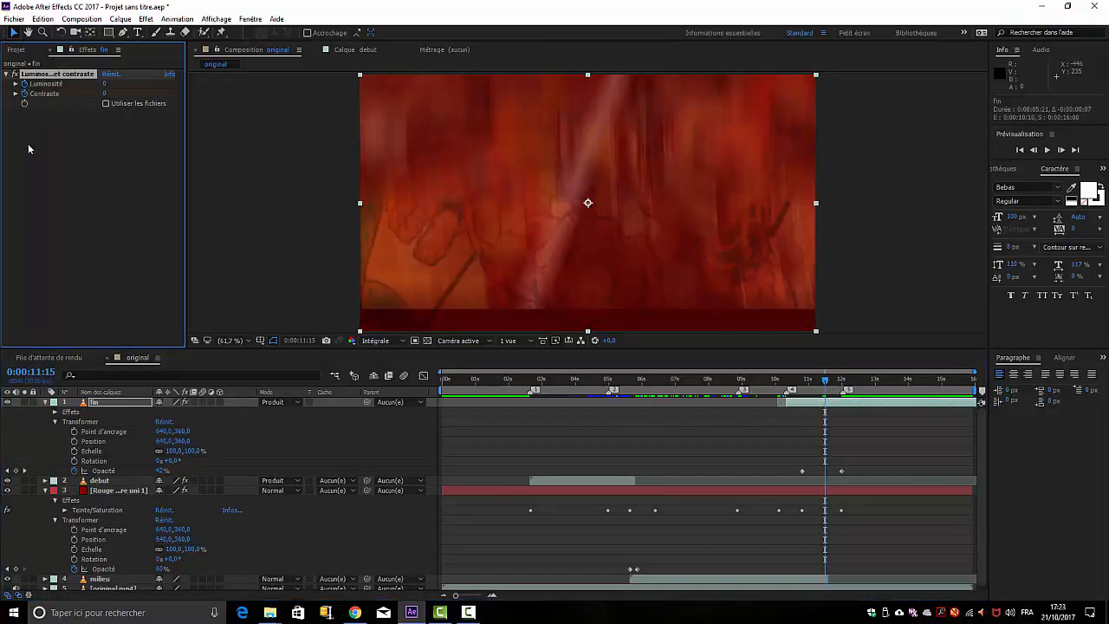
{"action": "left_click", "coordinate": [15, 94]}
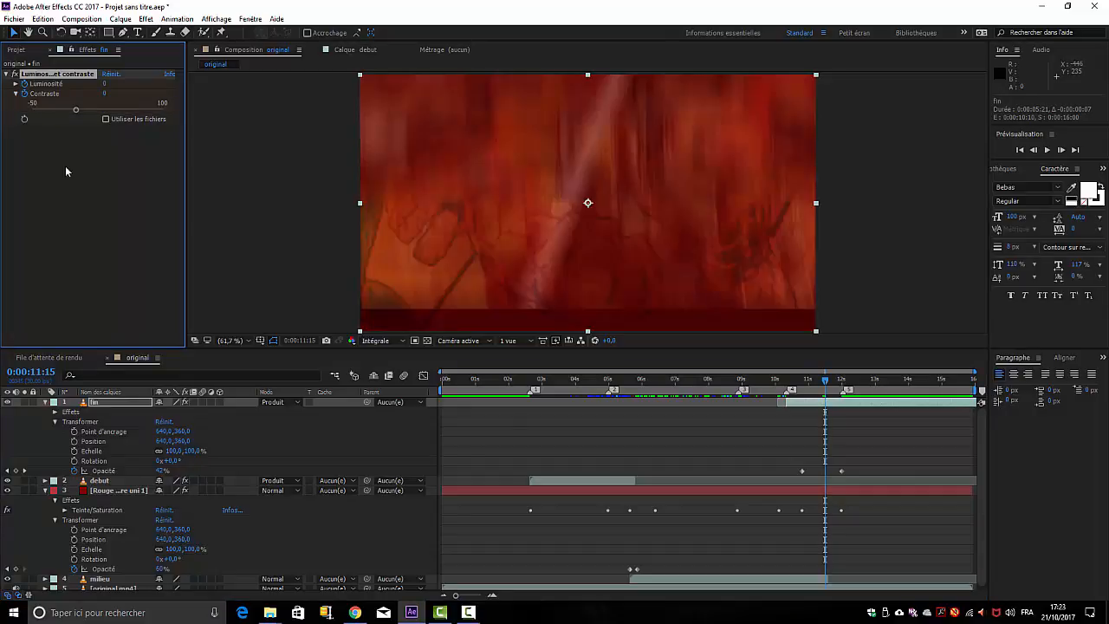
{"action": "left_click_drag", "start_coordinate": [77, 110], "coordinate": [154, 124]}
{"action": "left_click", "coordinate": [17, 89]}
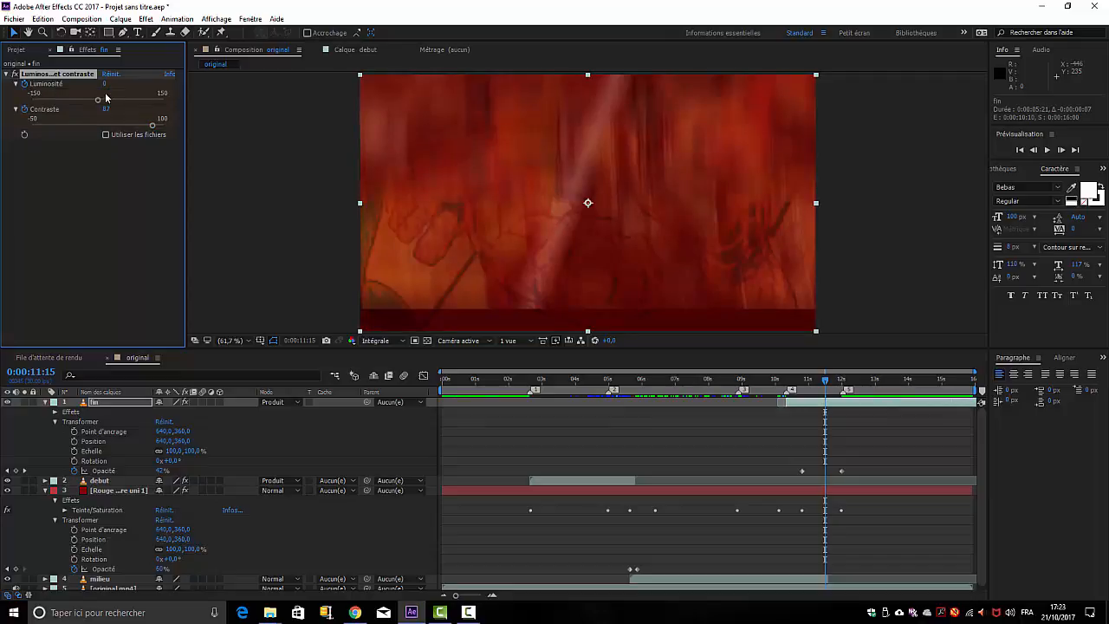
{"action": "left_click_drag", "start_coordinate": [97, 101], "coordinate": [74, 105]}
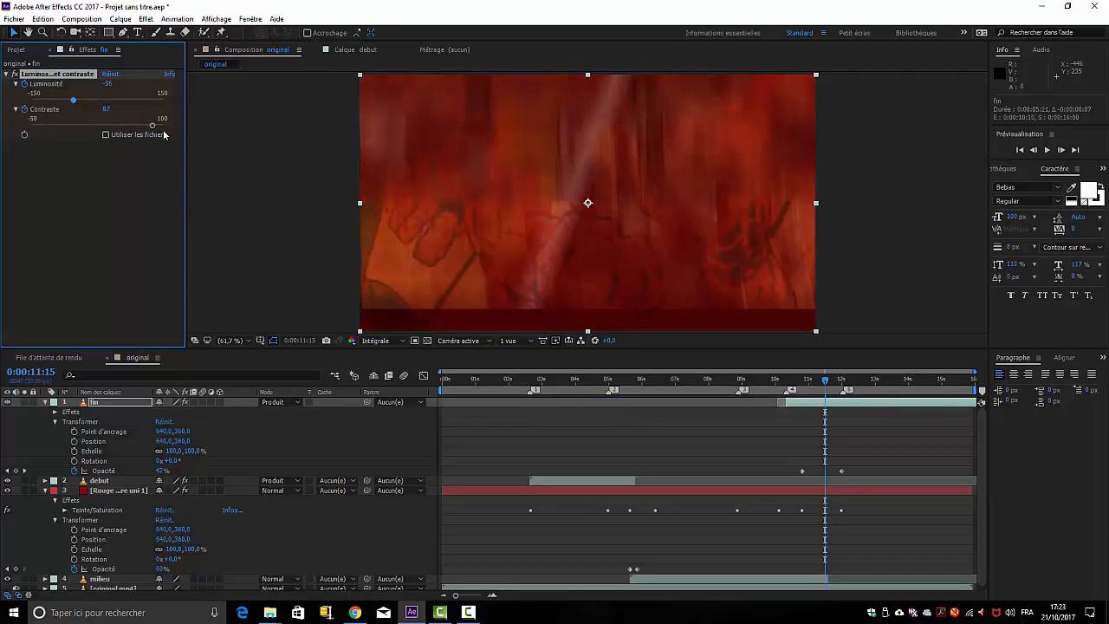
Step: Keyframe the fin layer's Contraste at 100 at 0:00:11:19
{"action": "left_click", "coordinate": [828, 381]}
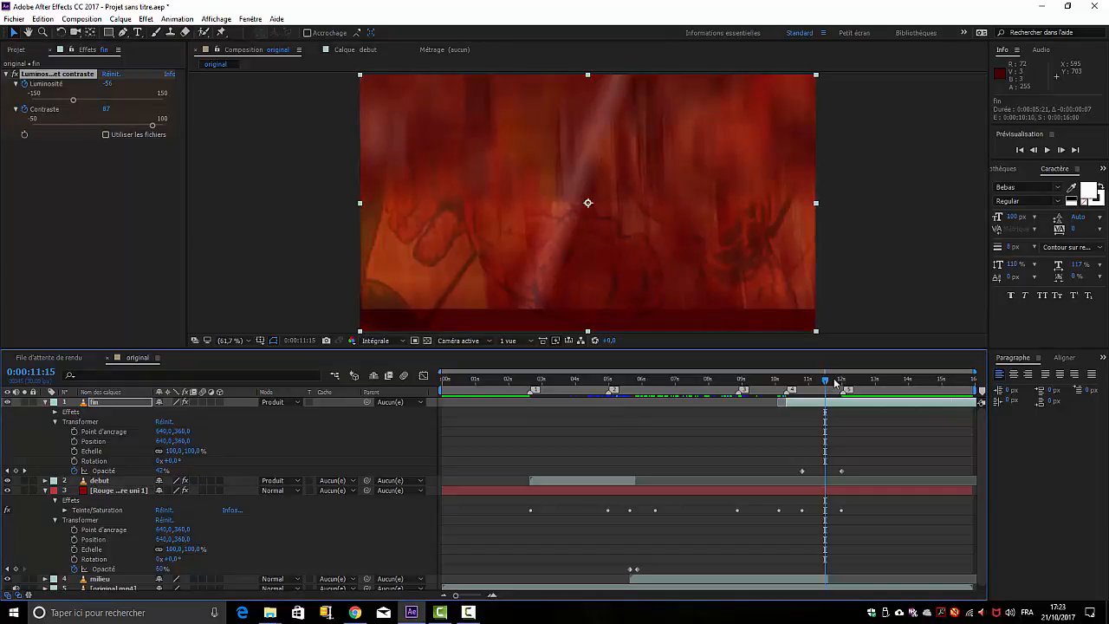
{"action": "mouse_move", "coordinate": [835, 383]}
{"action": "left_mouse_down"}
{"action": "mouse_move", "coordinate": [849, 382]}
{"action": "mouse_move", "coordinate": [834, 382]}
{"action": "left_mouse_up"}
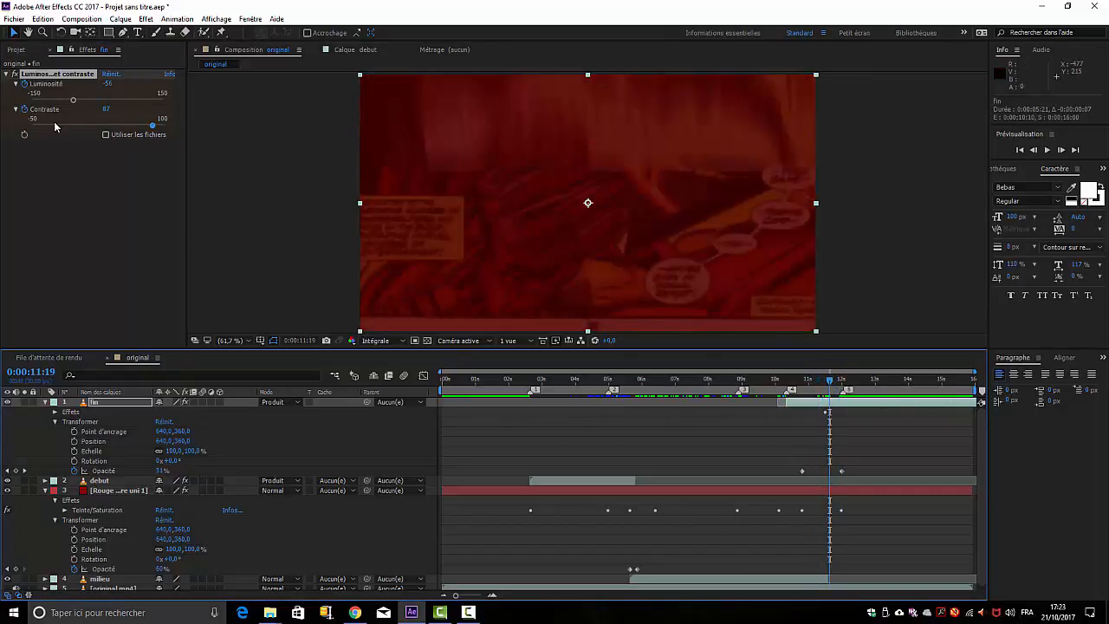
{"action": "left_click_drag", "start_coordinate": [158, 127], "coordinate": [173, 127]}
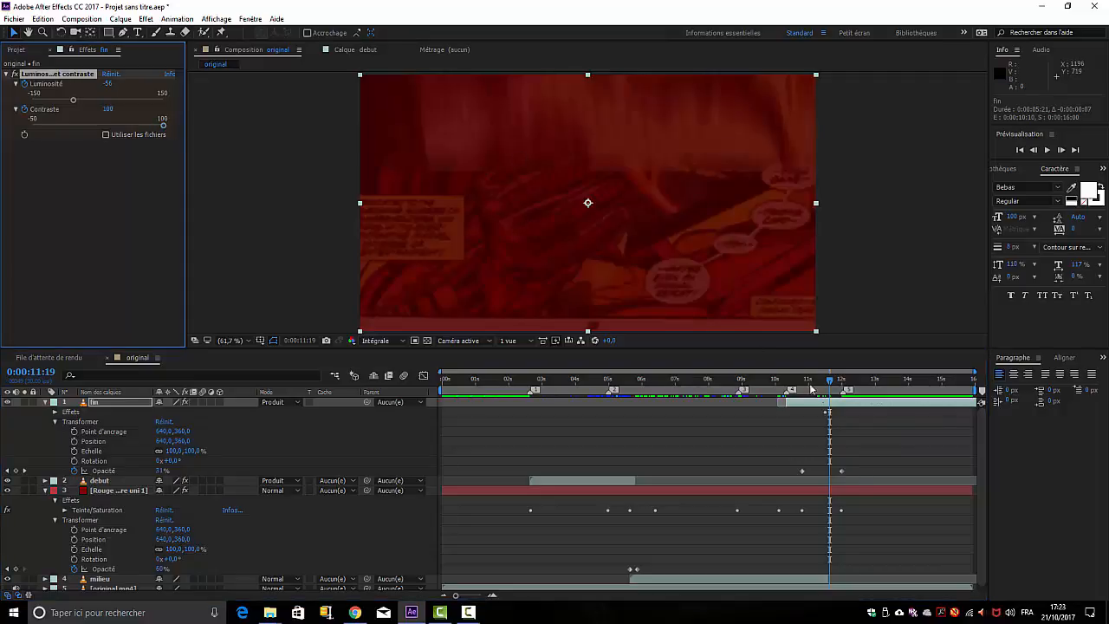
Step: Add the Flou gaussien effect to the fin layer
{"action": "mouse_move", "coordinate": [830, 385]}
{"action": "left_mouse_down"}
{"action": "mouse_move", "coordinate": [799, 384]}
{"action": "mouse_move", "coordinate": [829, 385]}
{"action": "mouse_move", "coordinate": [807, 385]}
{"action": "mouse_move", "coordinate": [817, 385]}
{"action": "left_mouse_up"}
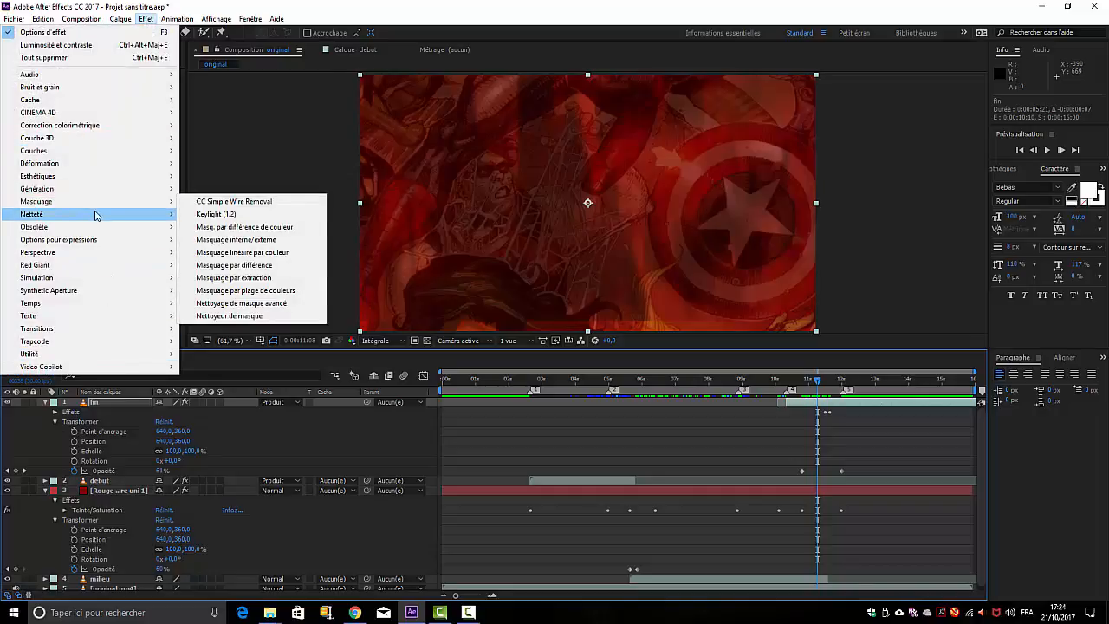
{"action": "mouse_move", "coordinate": [95, 214]}
{"action": "left_click", "coordinate": [217, 328]}
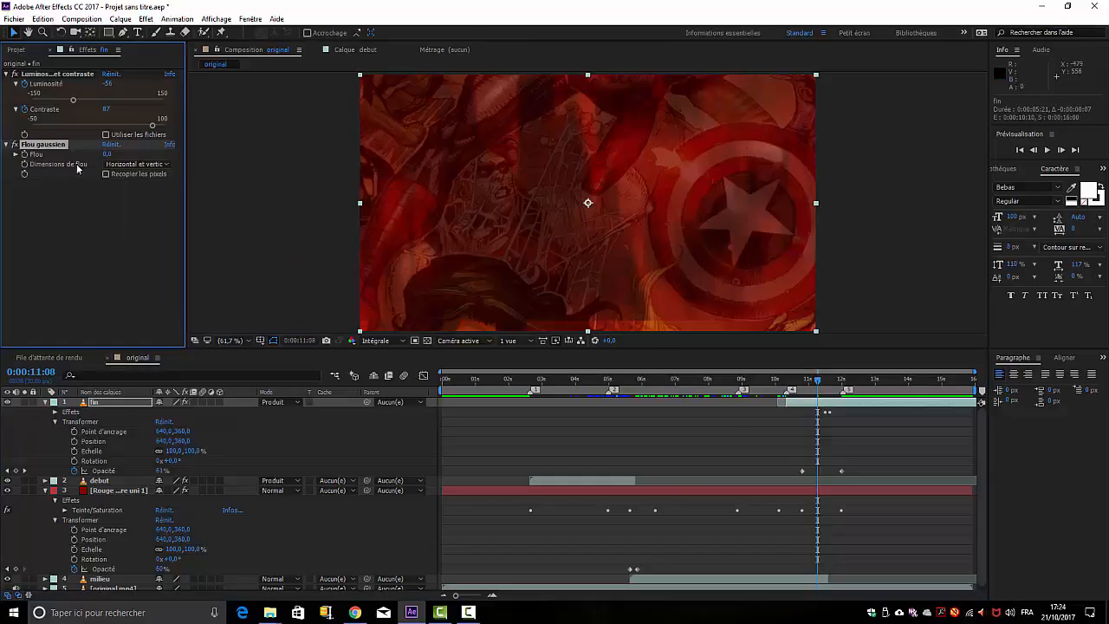
Step: Keyframe the fin layer's Flou at 0 at 0:00:11:06 and at 21,5 at 0:00:11:13
{"action": "left_click_drag", "start_coordinate": [817, 382], "coordinate": [814, 382]}
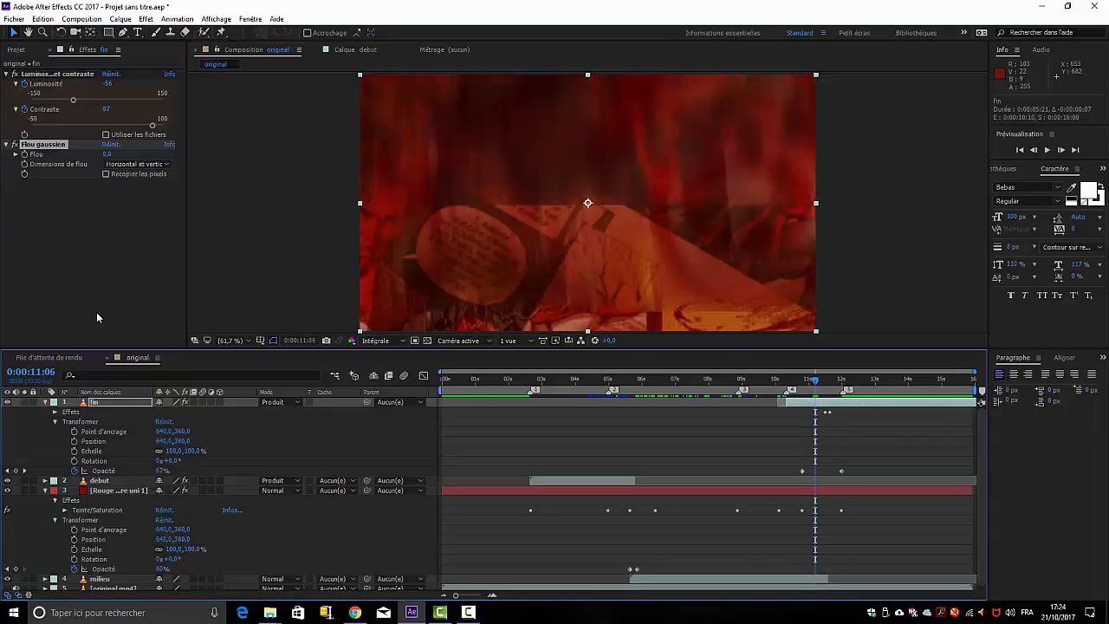
{"action": "left_click", "coordinate": [25, 154]}
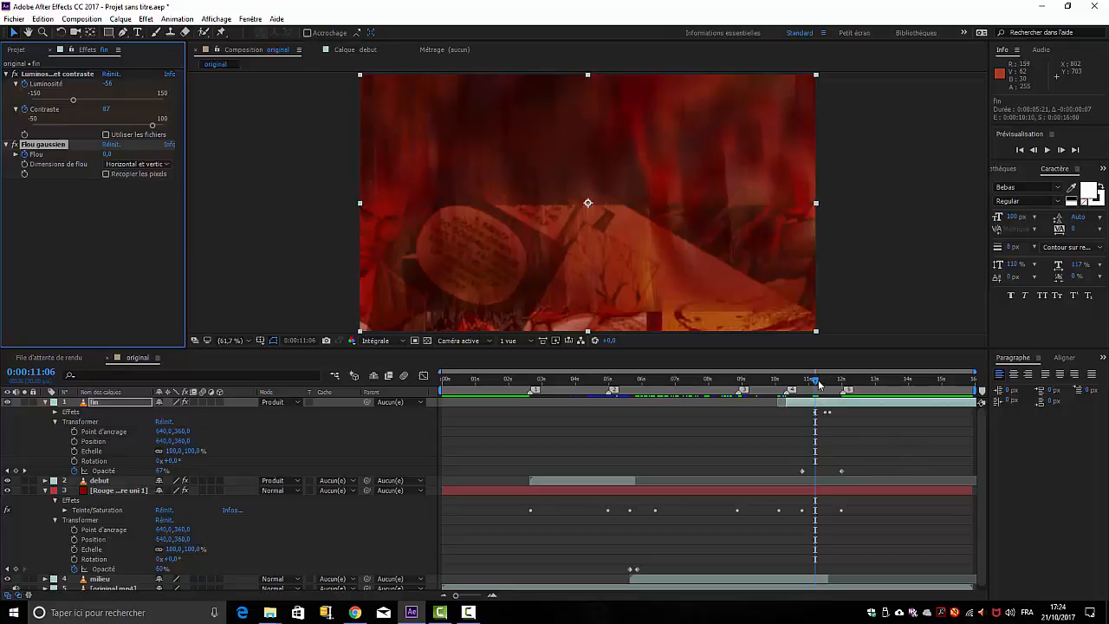
{"action": "left_click_drag", "start_coordinate": [816, 381], "coordinate": [822, 381]}
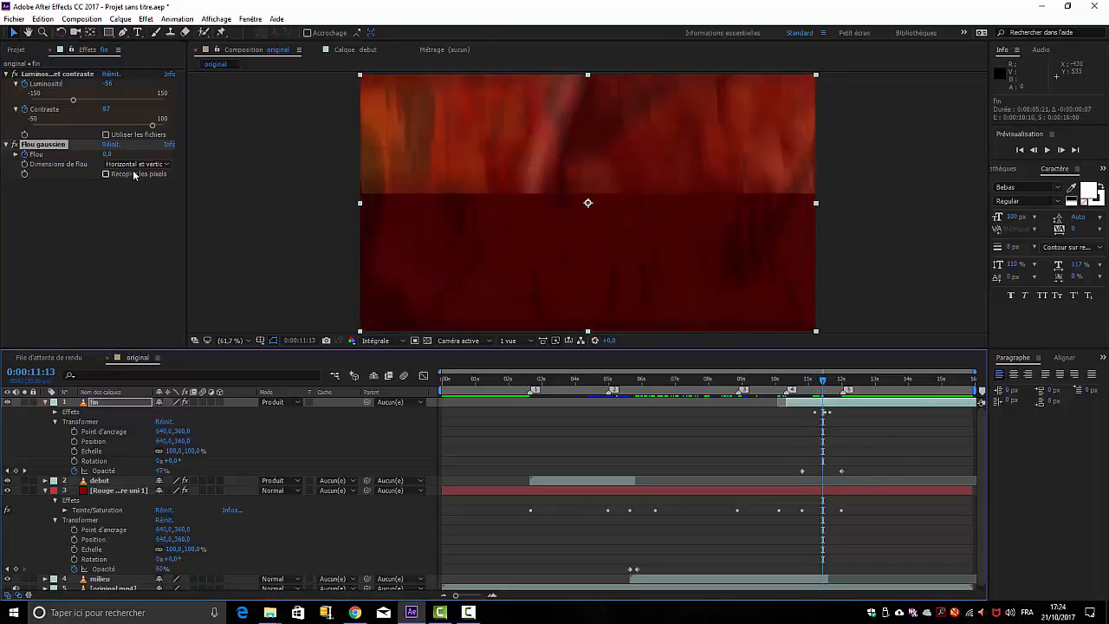
{"action": "left_click_drag", "start_coordinate": [110, 156], "coordinate": [237, 160]}
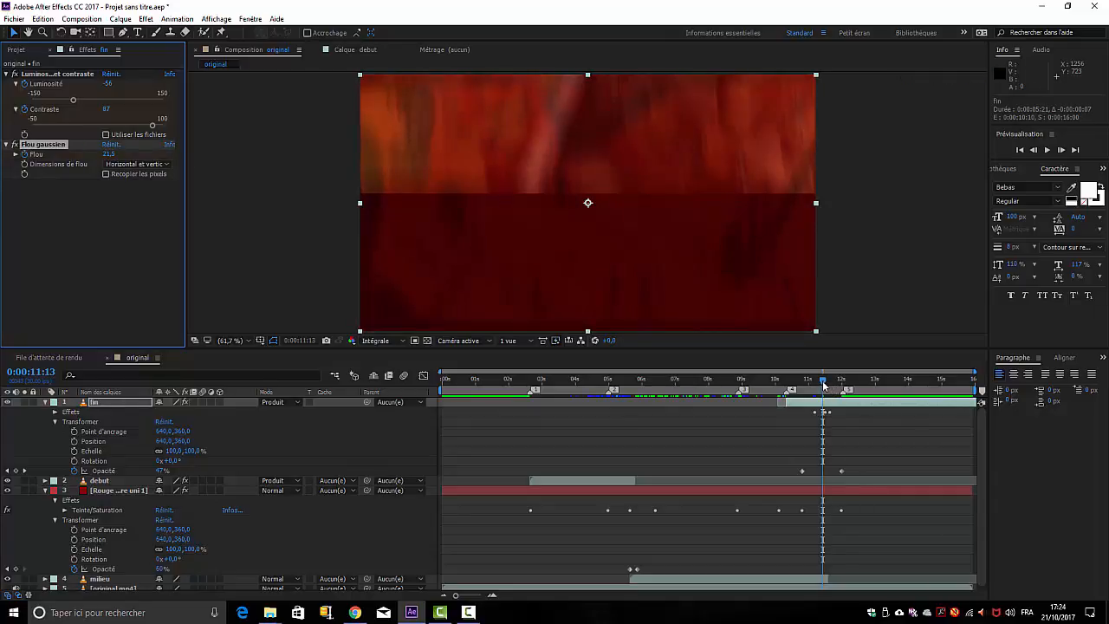
Step: Preview the composition from the start through the fin layer's fade-out, and dismiss the desktop notification
{"action": "left_click_drag", "start_coordinate": [824, 388], "coordinate": [388, 399]}
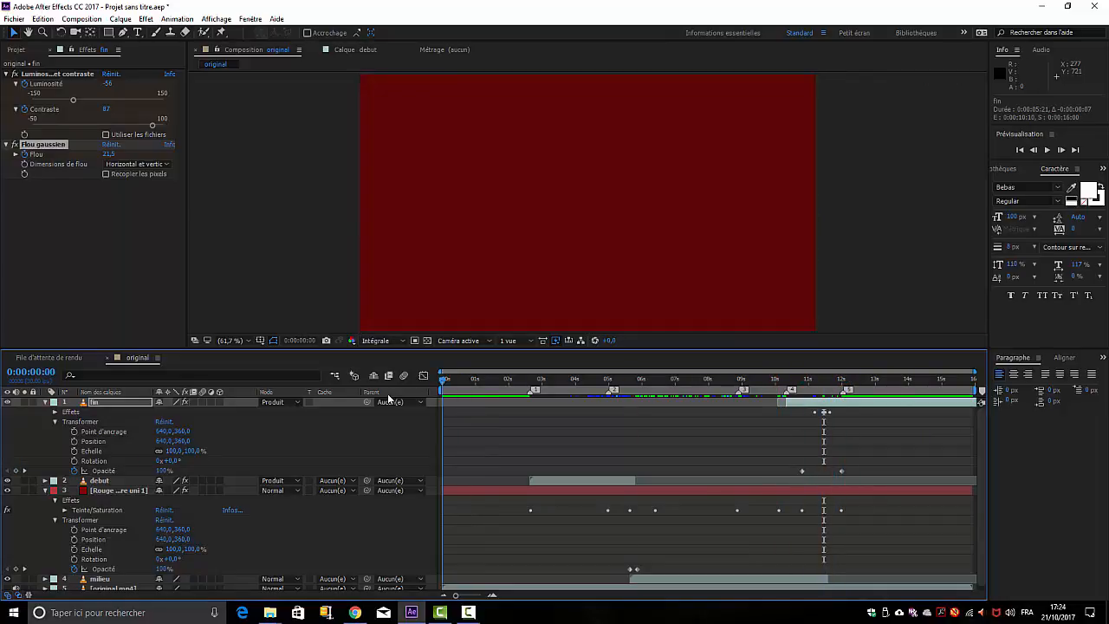
{"action": "key", "text": "space"}
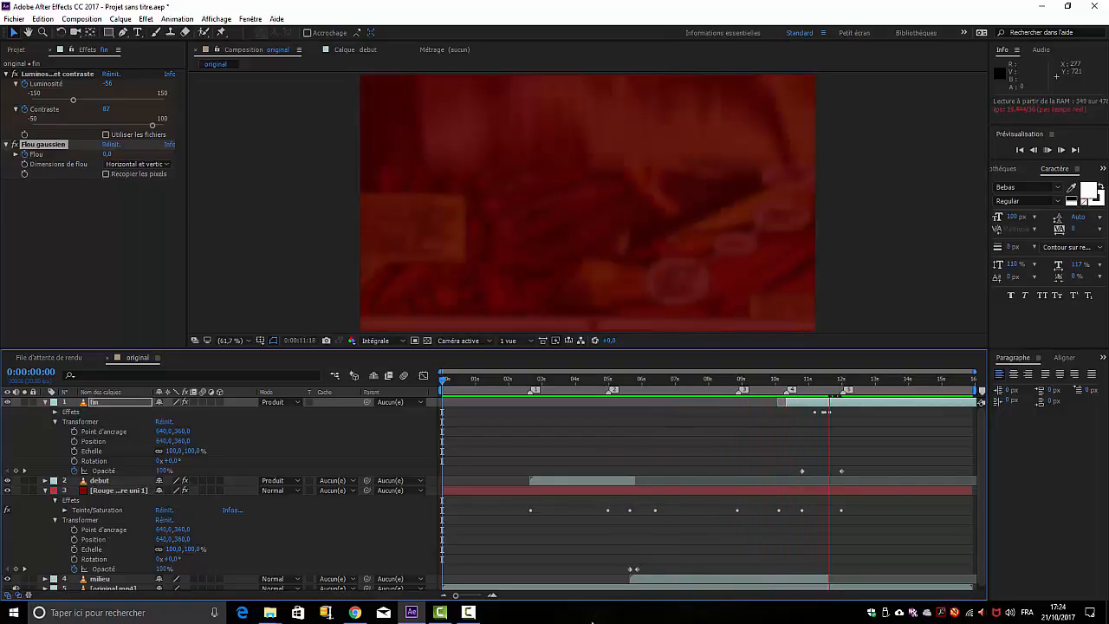
{"action": "key", "text": "space"}
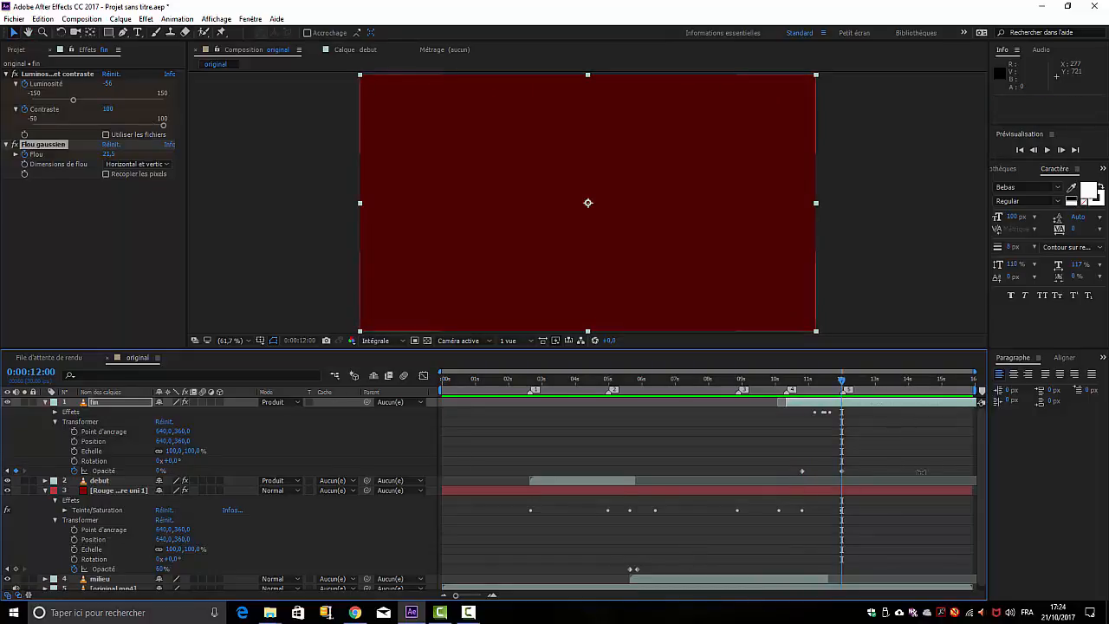
{"action": "left_click_drag", "start_coordinate": [845, 382], "coordinate": [606, 426]}
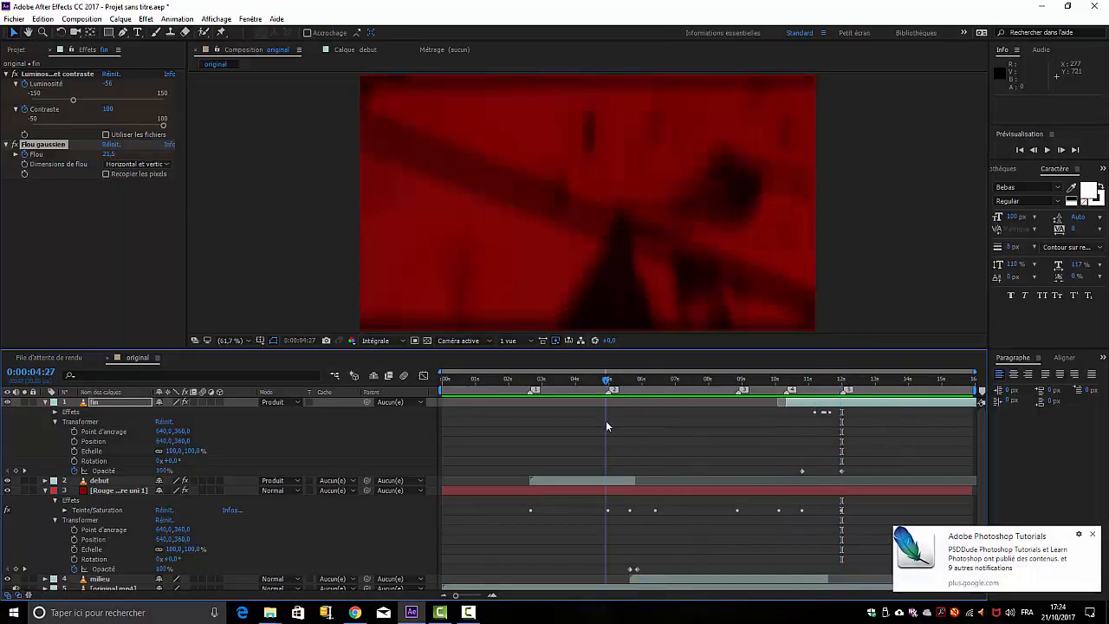
{"action": "left_click", "coordinate": [1091, 536]}
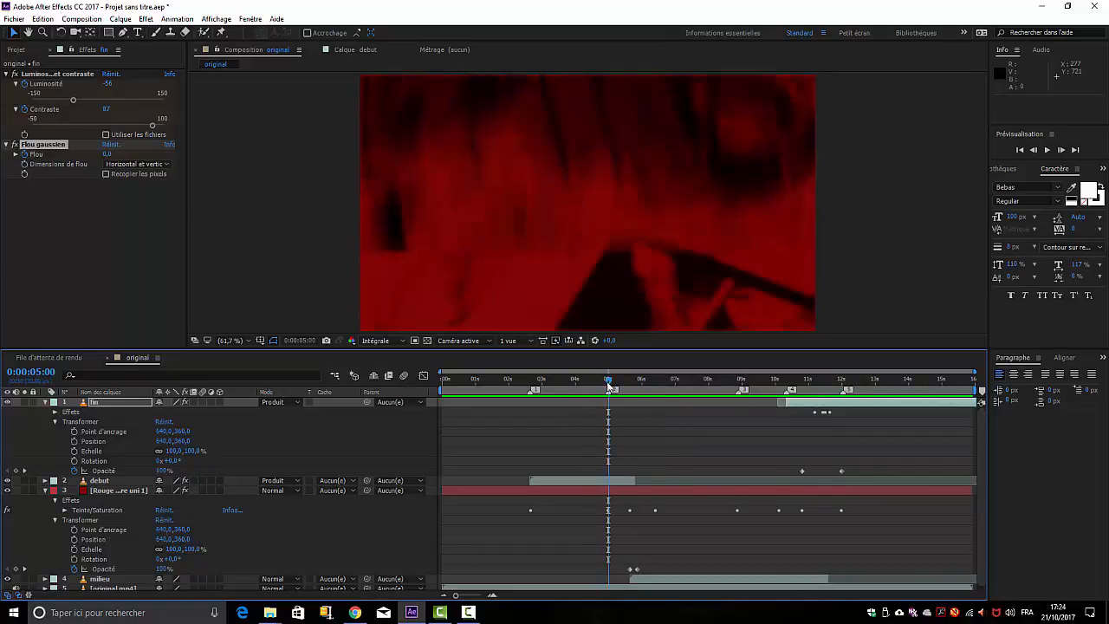
Step: Collapse the fin layer's properties, and keyframe the red solid's Opacité at 0% at 0:00:00:00
{"action": "left_click_drag", "start_coordinate": [610, 387], "coordinate": [419, 406]}
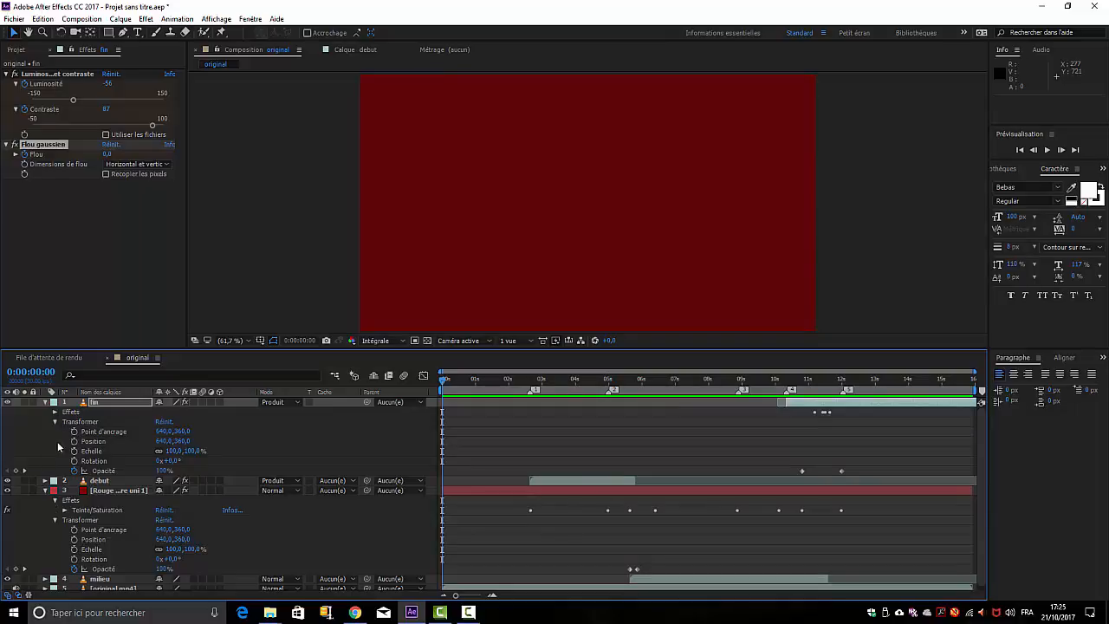
{"action": "left_click", "coordinate": [45, 403]}
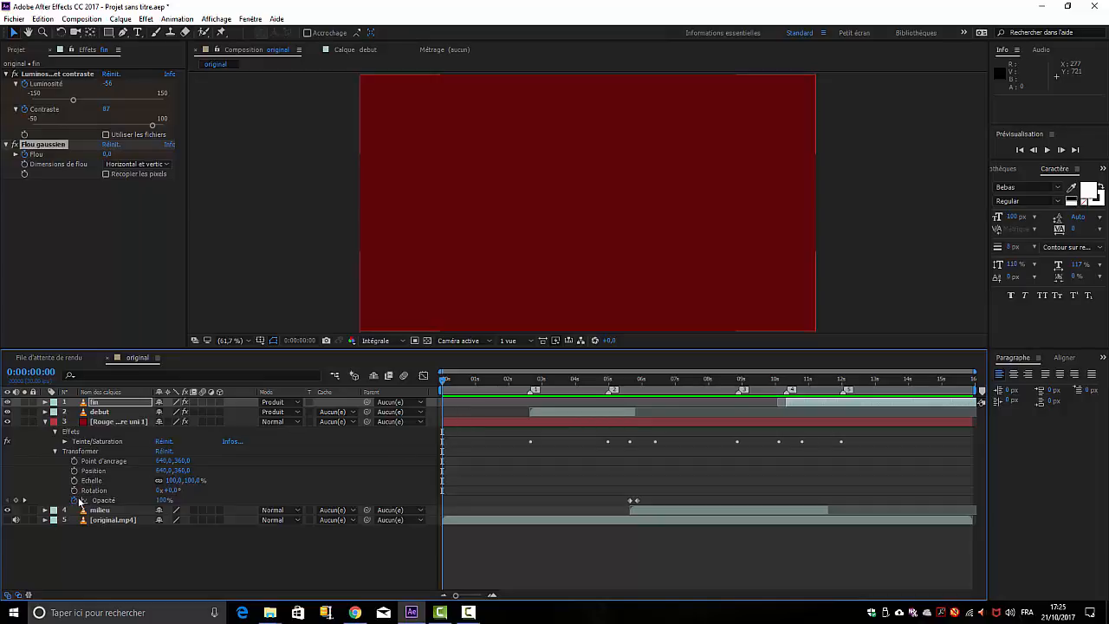
{"action": "left_click_drag", "start_coordinate": [163, 501], "coordinate": [79, 504]}
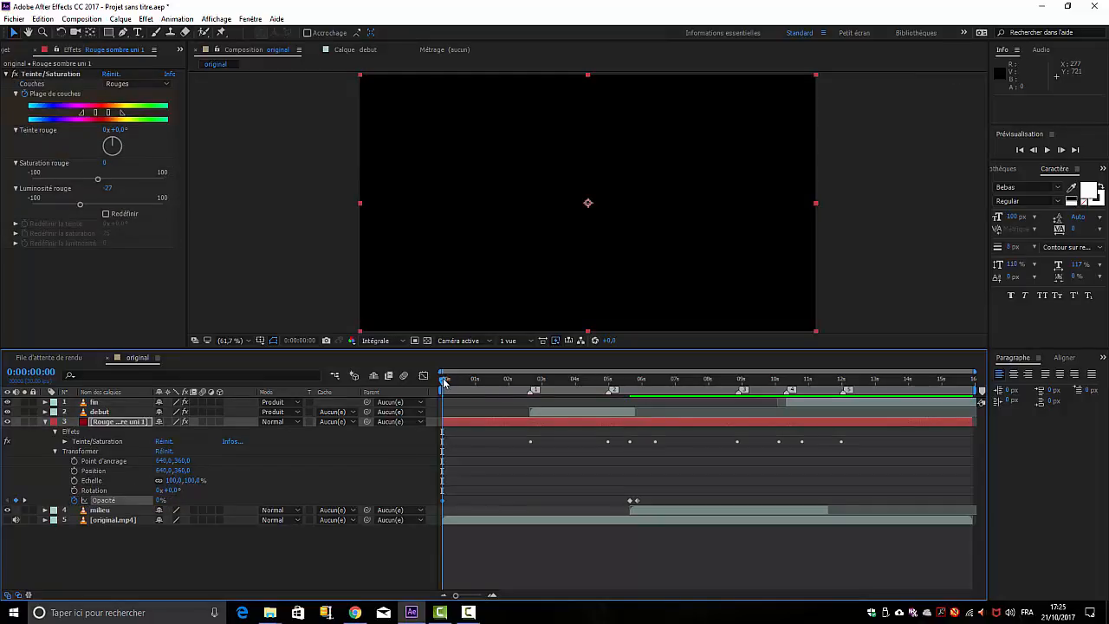
Step: Keyframe the red solid's Opacité at 0% at 0:00:02:00 and at 55% at 0:00:02:20
{"action": "left_click_drag", "start_coordinate": [444, 382], "coordinate": [503, 392]}
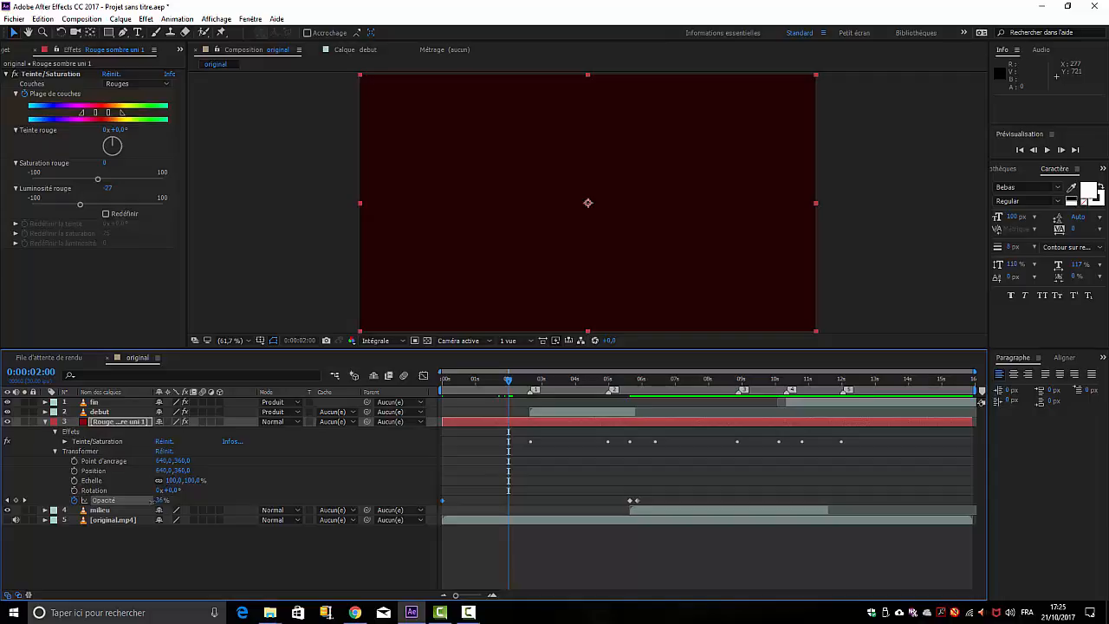
{"action": "left_click_drag", "start_coordinate": [157, 501], "coordinate": [117, 502]}
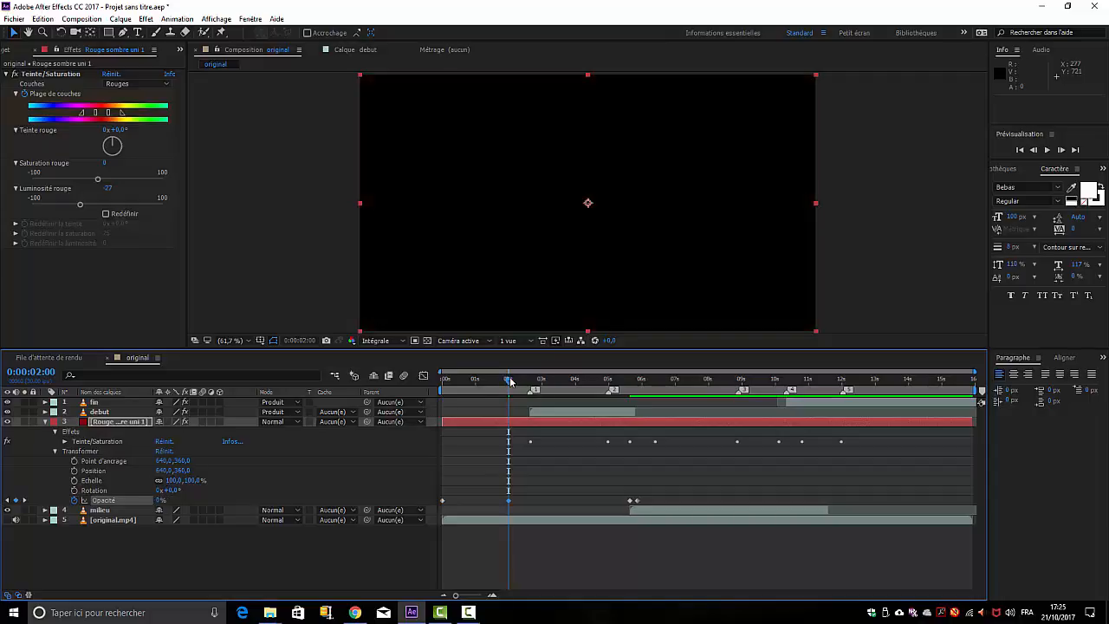
{"action": "left_click_drag", "start_coordinate": [514, 382], "coordinate": [532, 382]}
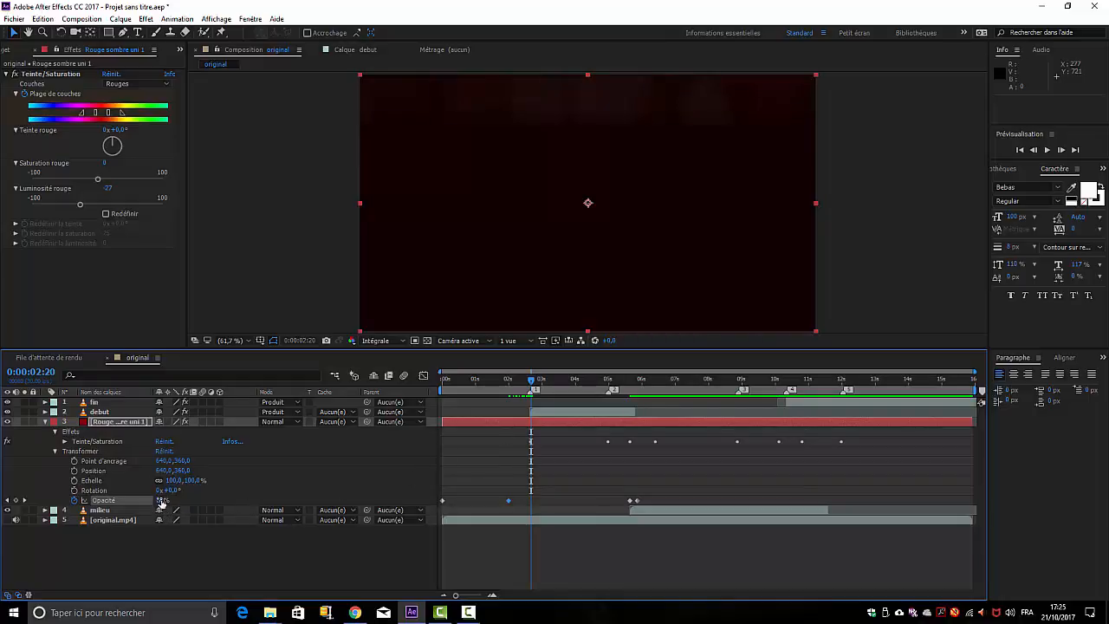
{"action": "left_click_drag", "start_coordinate": [160, 501], "coordinate": [187, 504]}
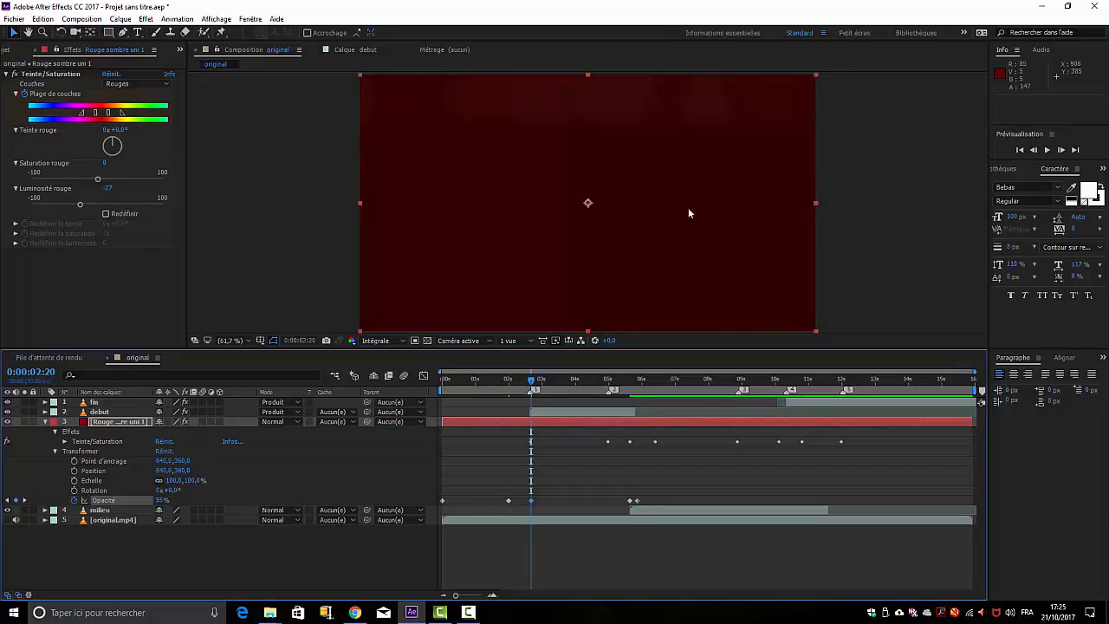
Step: Preview the composition from 0:00:02:20, and play it again from the beginning to check the whole intro animation
{"action": "key", "text": "space"}
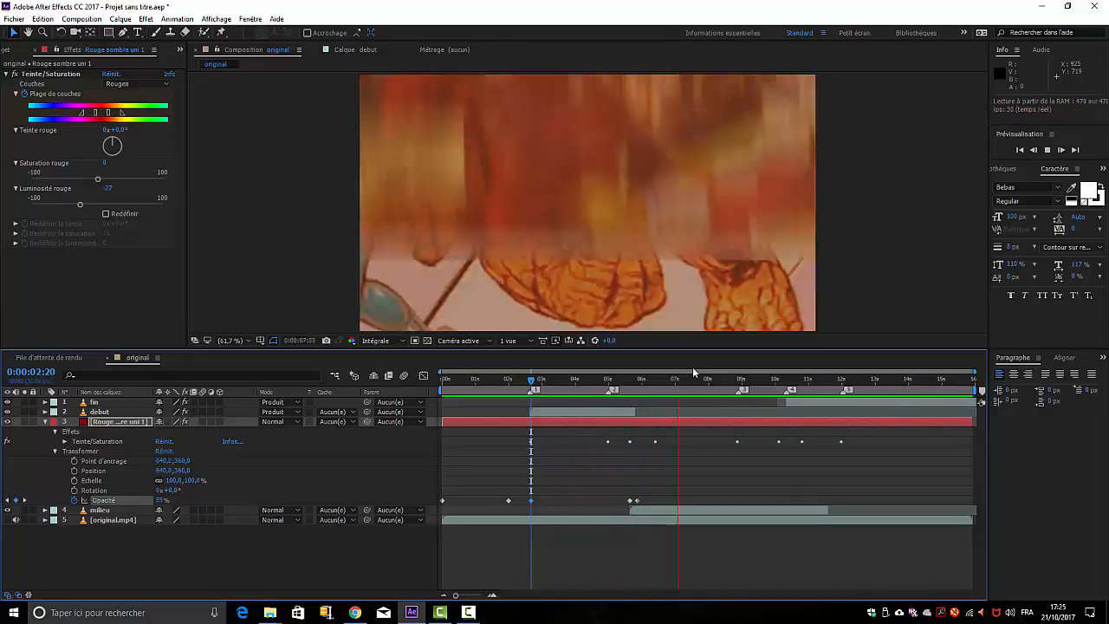
{"action": "key", "text": "space"}
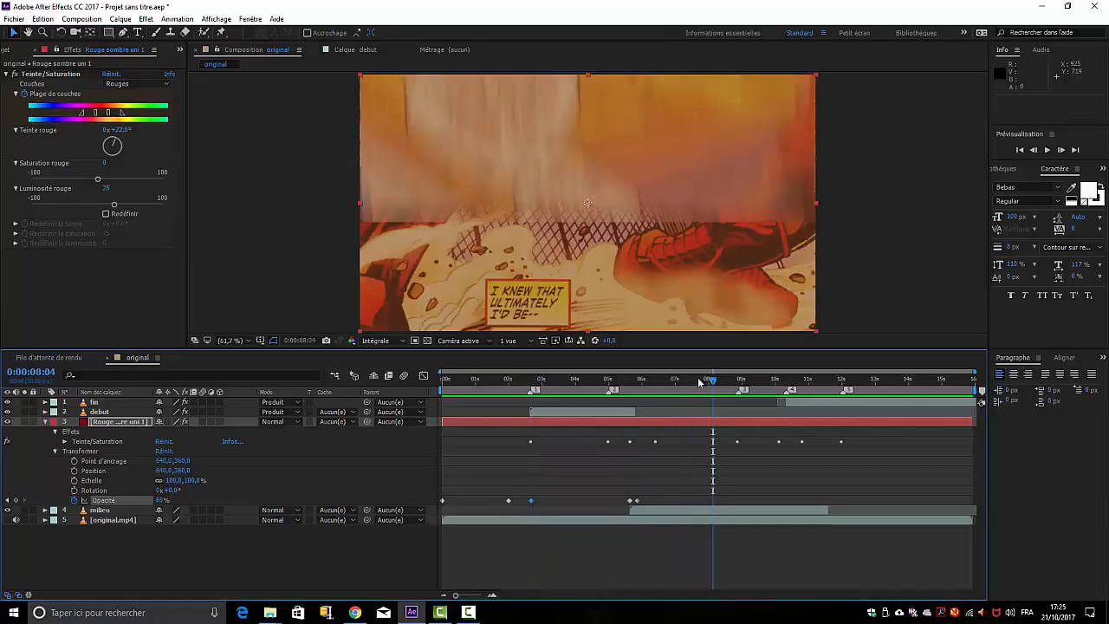
{"action": "left_click_drag", "start_coordinate": [710, 381], "coordinate": [449, 382]}
{"action": "left_click_drag", "start_coordinate": [520, 402], "coordinate": [433, 397]}
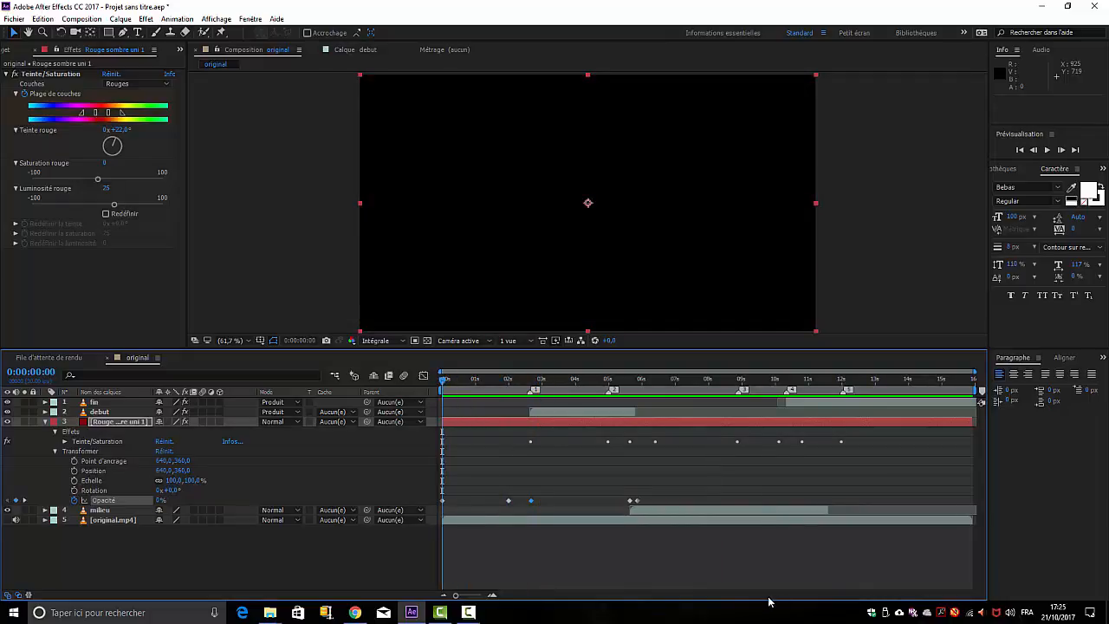
{"action": "key", "text": "space"}
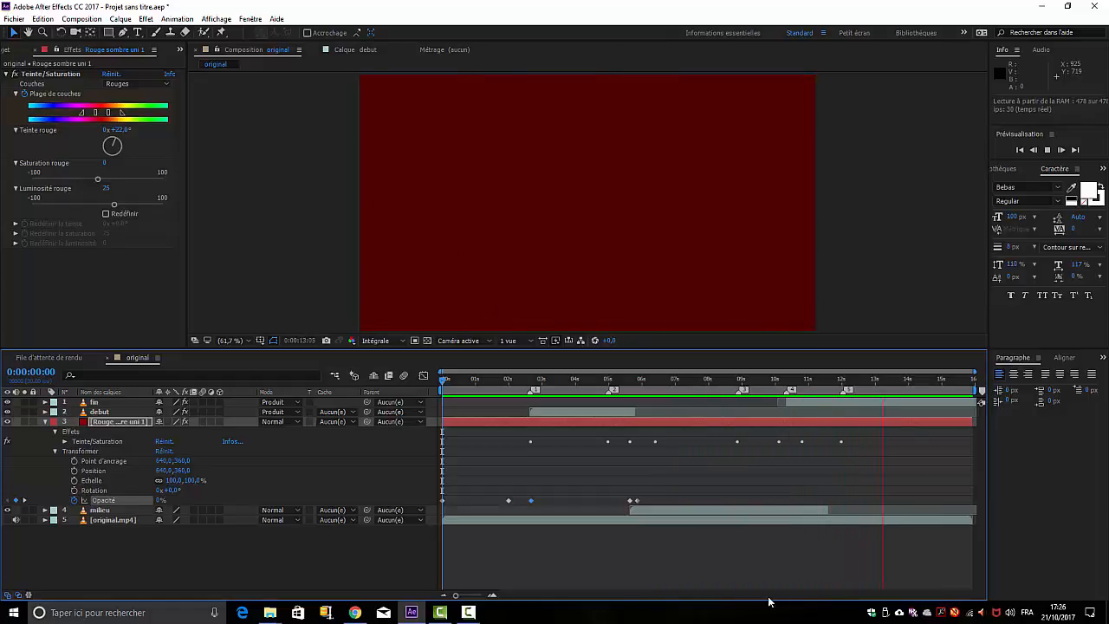
{"action": "key", "text": "space"}
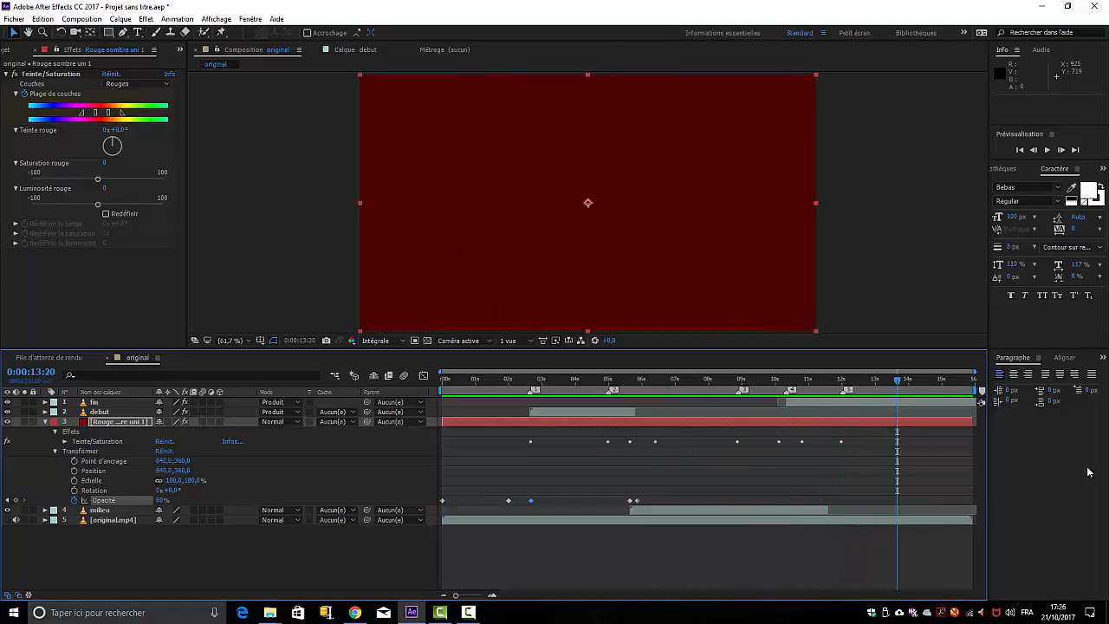
Step: Scrub the composition from the start to 0:00:07:06, then collapse the red solid's properties and deselect the layer
{"action": "left_click_drag", "start_coordinate": [896, 384], "coordinate": [442, 541]}
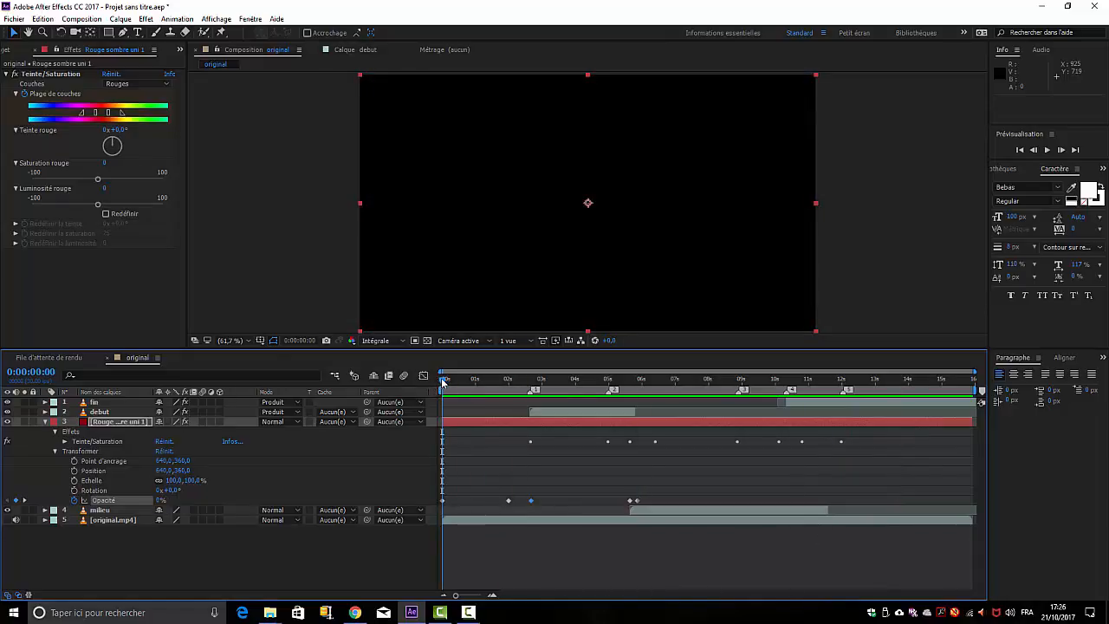
{"action": "left_click_drag", "start_coordinate": [443, 383], "coordinate": [674, 430]}
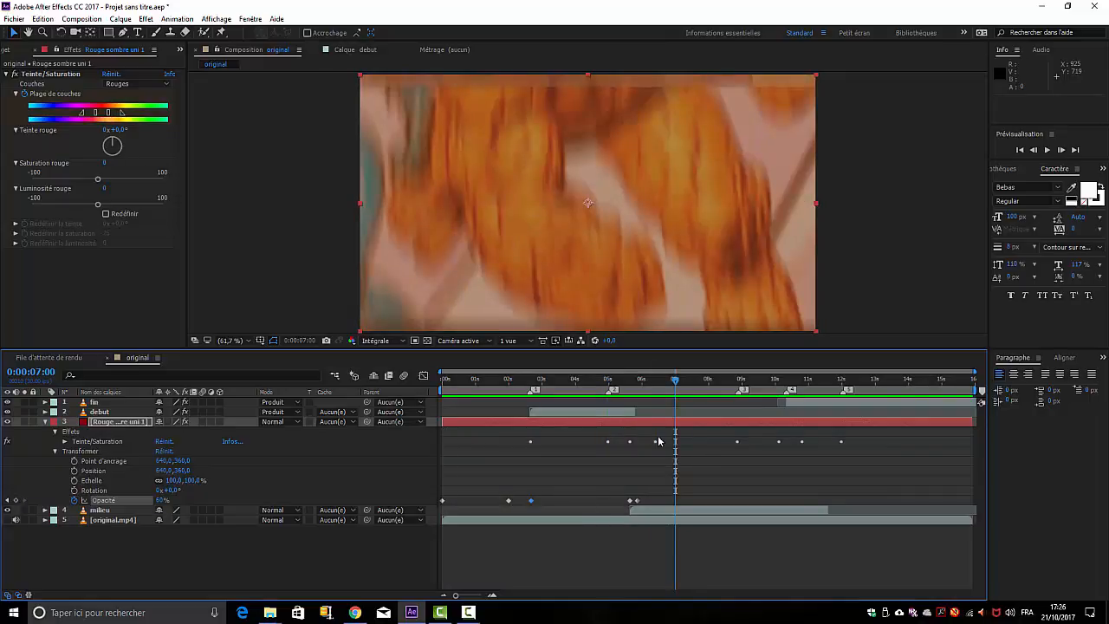
{"action": "left_click_drag", "start_coordinate": [677, 385], "coordinate": [682, 381]}
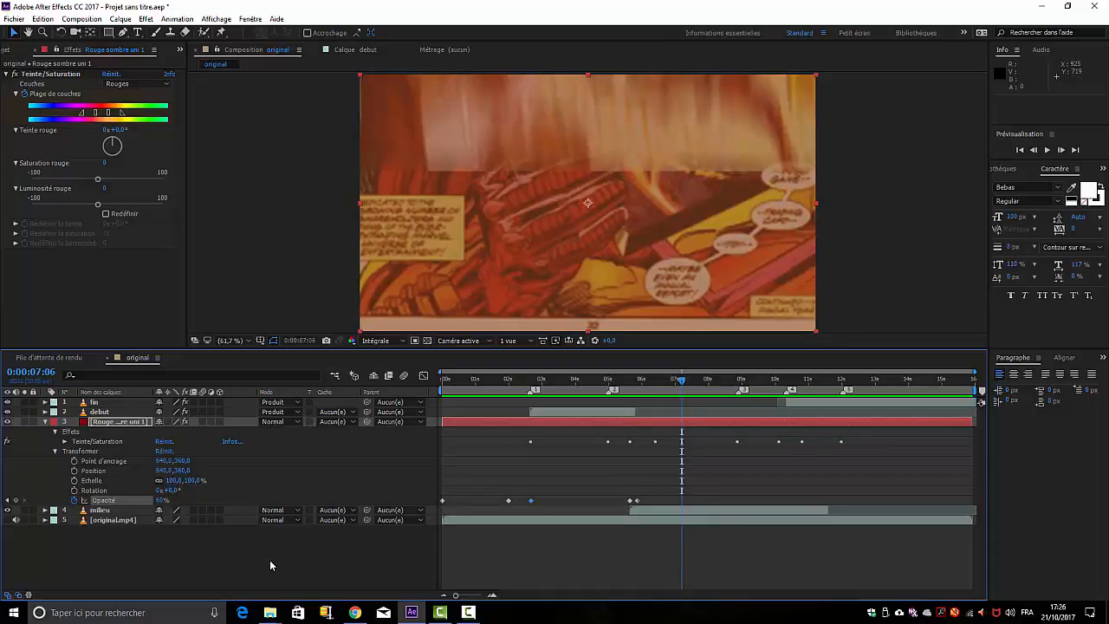
{"action": "left_click", "coordinate": [45, 422]}
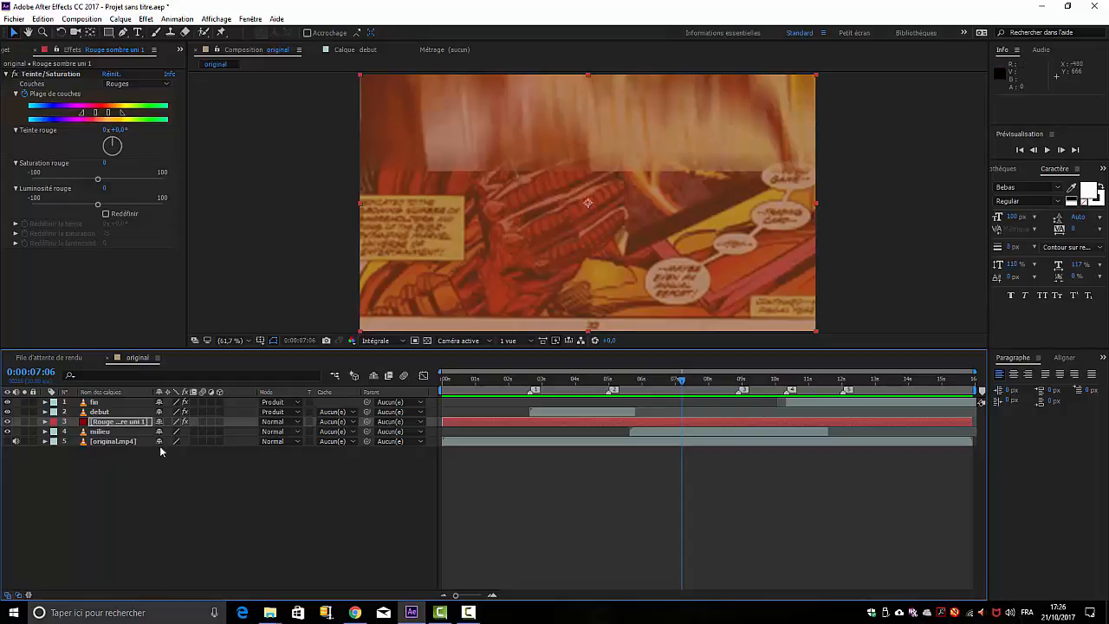
{"action": "left_click", "coordinate": [170, 510]}
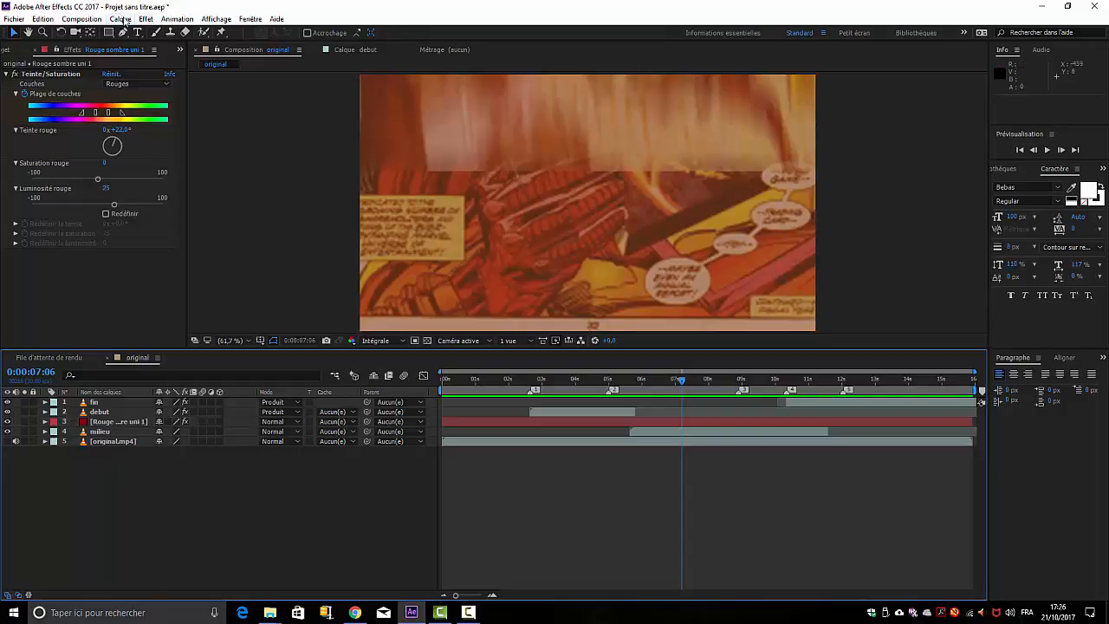
Step: Create a 1280 x 720 px black solid with color 000000
{"action": "left_click", "coordinate": [121, 19]}
{"action": "mouse_move", "coordinate": [152, 33]}
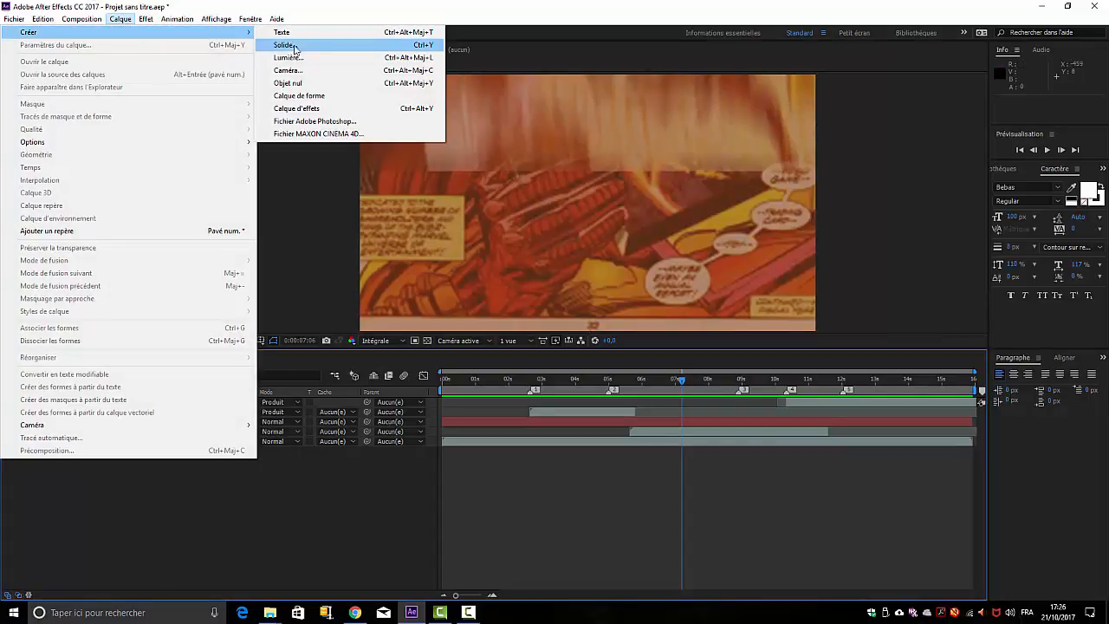
{"action": "left_click", "coordinate": [290, 52]}
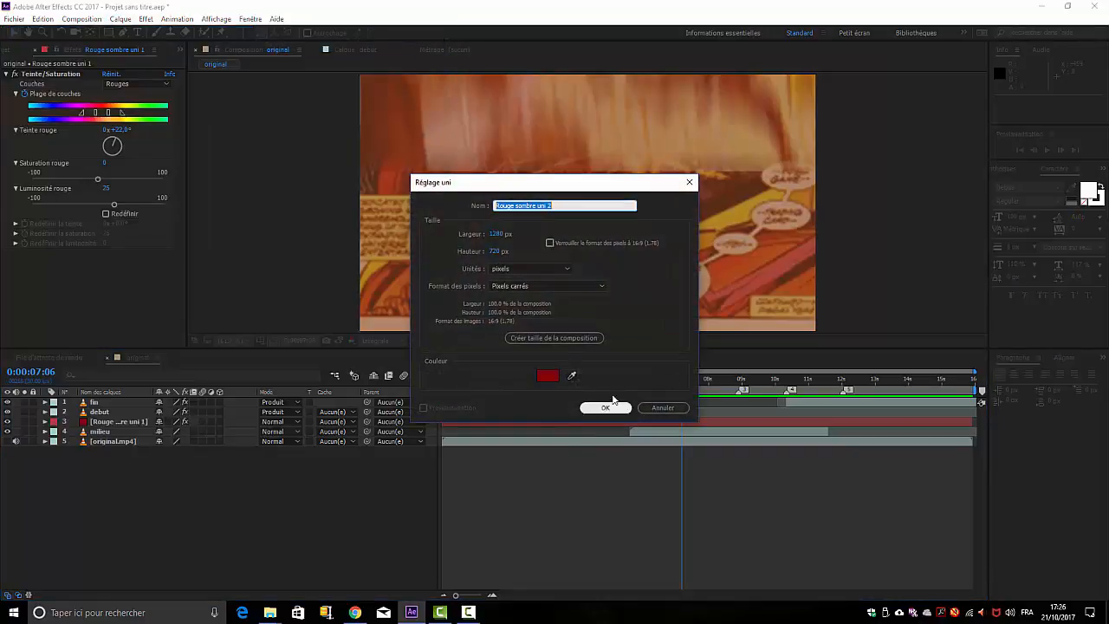
{"action": "left_click", "coordinate": [547, 374]}
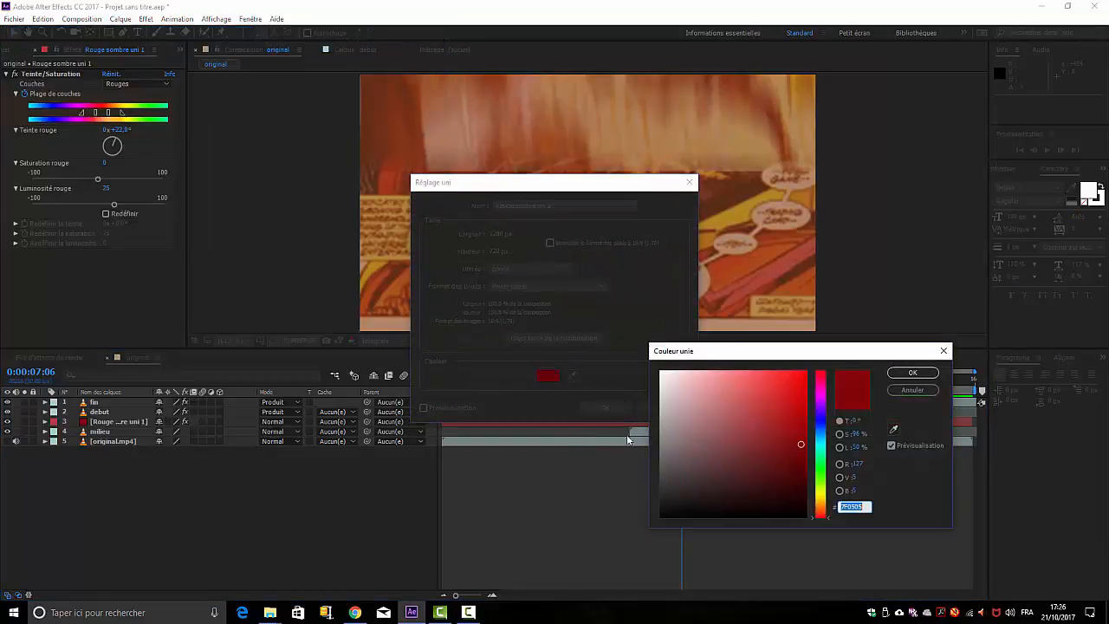
{"action": "double_click", "coordinate": [861, 505]}
{"action": "type", "text": "000000"}
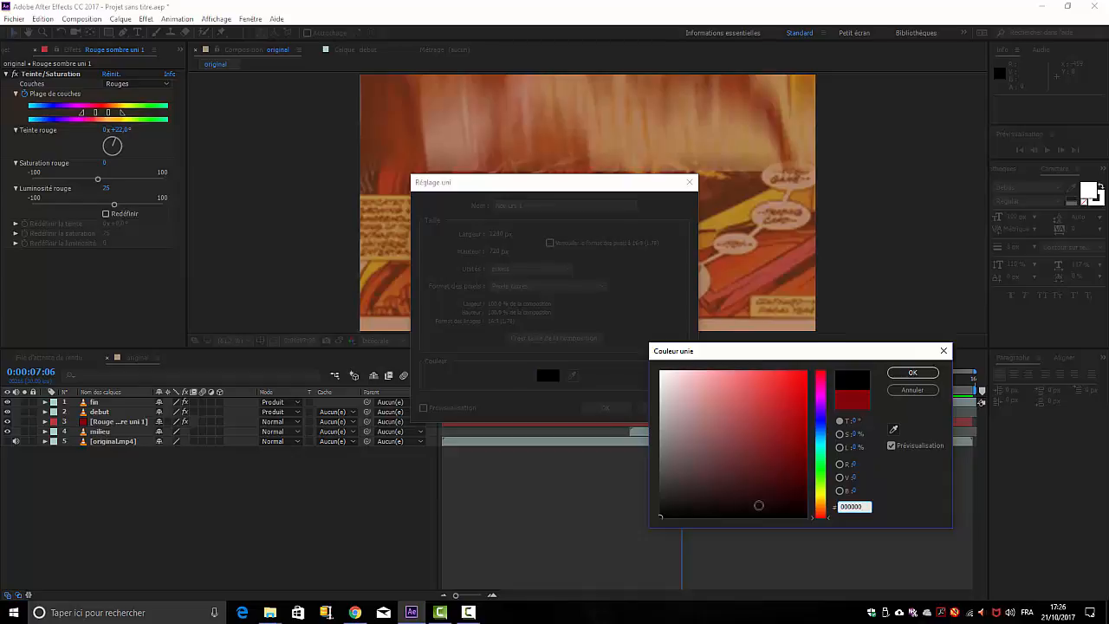
{"action": "key", "text": "Return"}
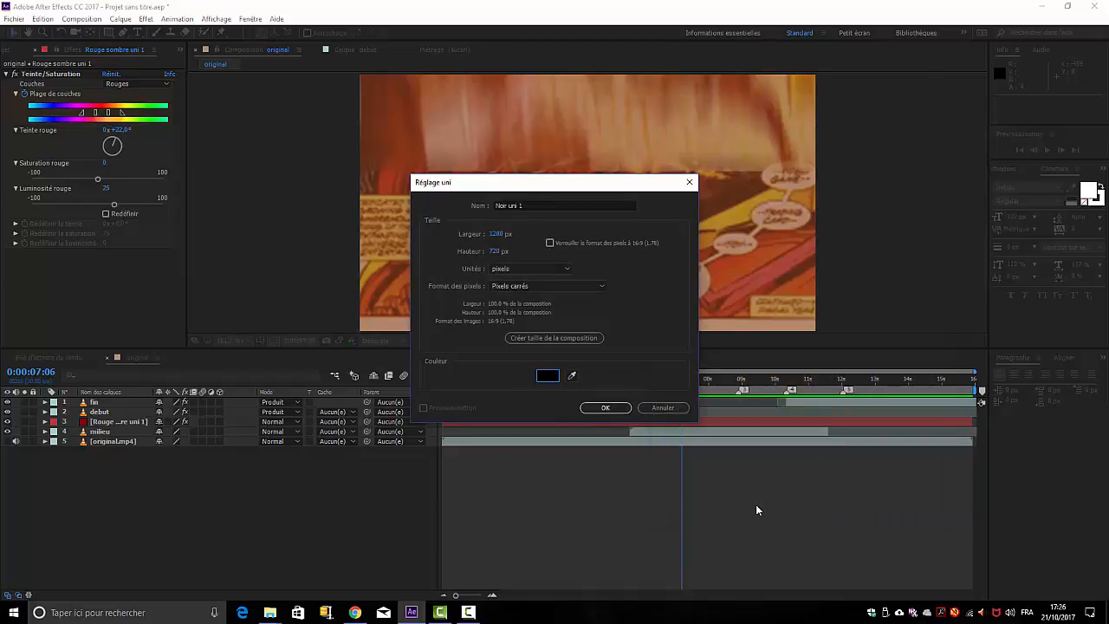
{"action": "left_click", "coordinate": [611, 403]}
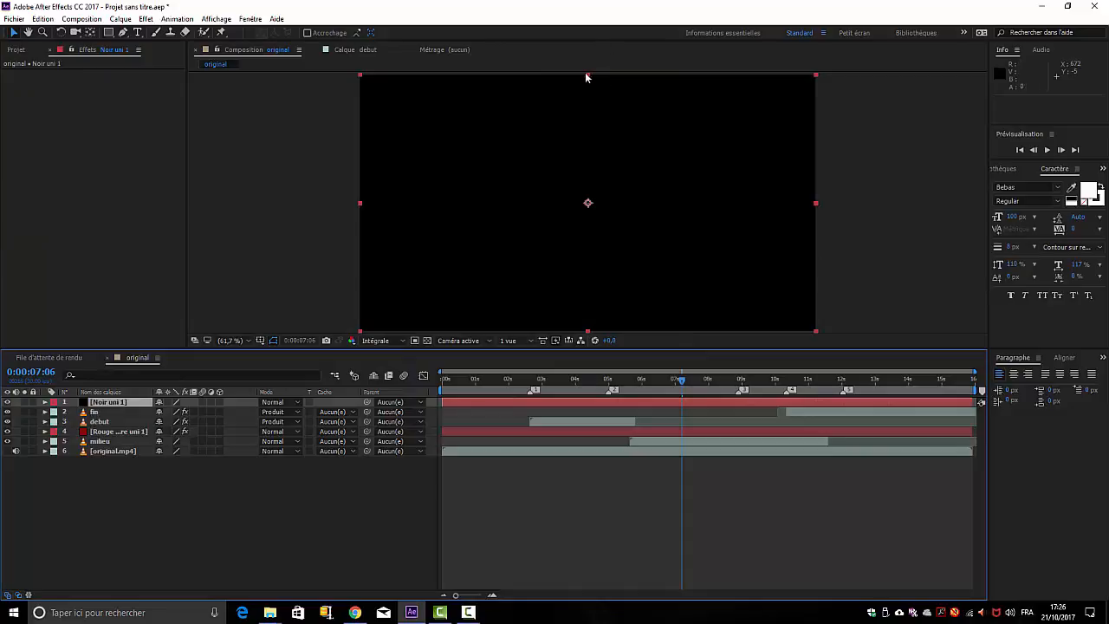
Step: Shrink the black solid to a thin letterbox bar along the frame's bottom edge, slightly wider than the frame
{"action": "left_click_drag", "start_coordinate": [587, 77], "coordinate": [575, 318]}
{"action": "left_click_drag", "start_coordinate": [815, 321], "coordinate": [821, 321]}
{"action": "left_click", "coordinate": [340, 532]}
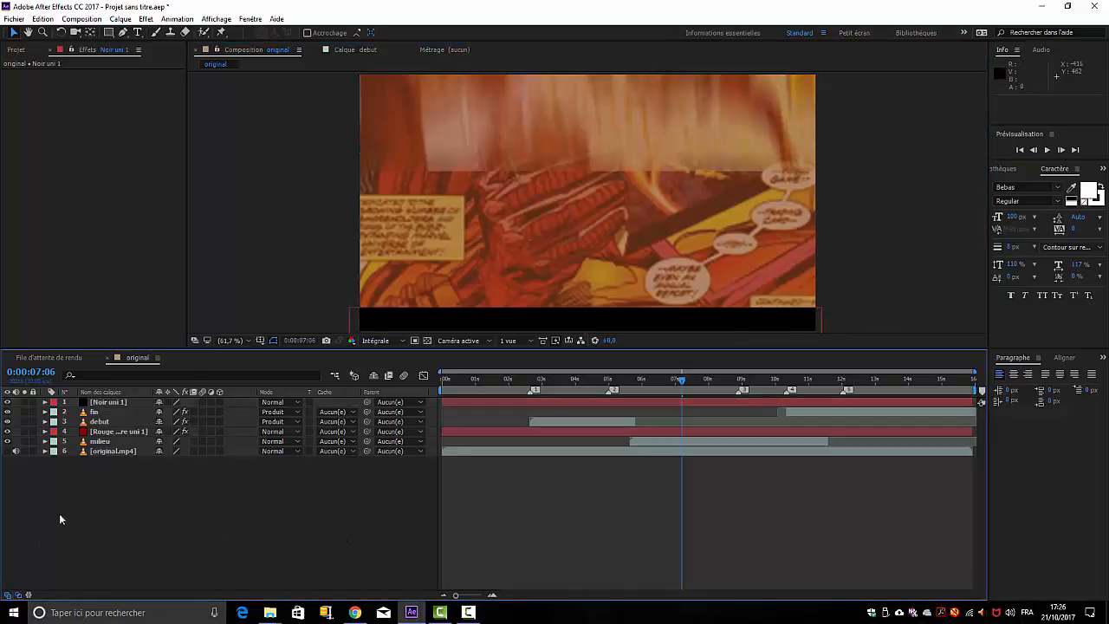
Step: Duplicate the black bar and move the copy to the frame's top edge, at about 642, 26
{"action": "left_click", "coordinate": [108, 402]}
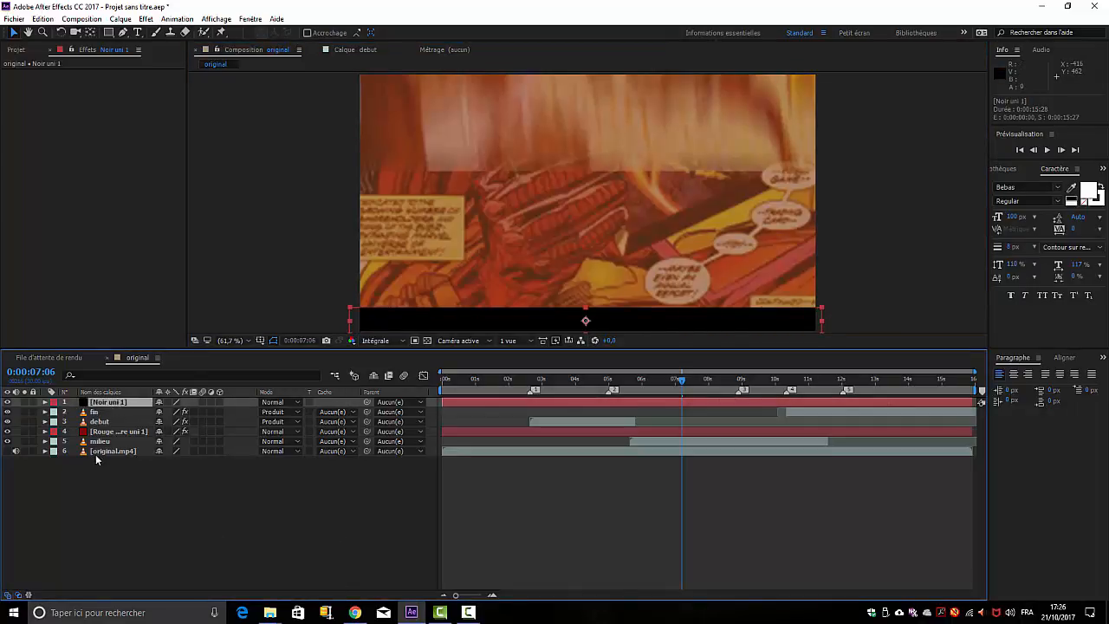
{"action": "key", "text": "ctrl+d"}
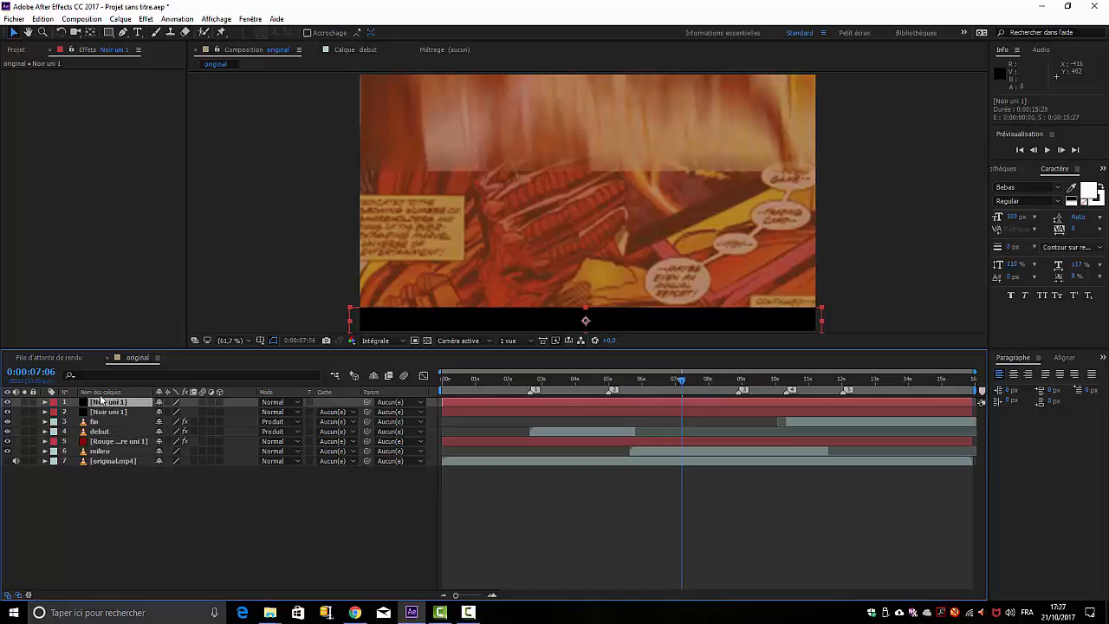
{"action": "left_click_drag", "start_coordinate": [664, 322], "coordinate": [658, 84]}
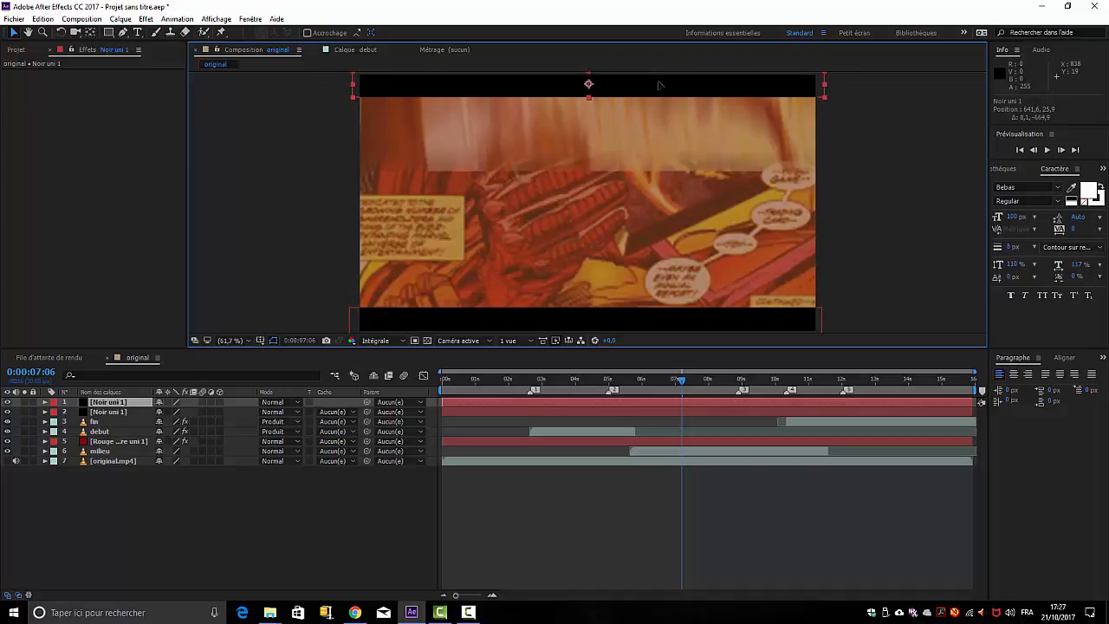
{"action": "left_click", "coordinate": [910, 213]}
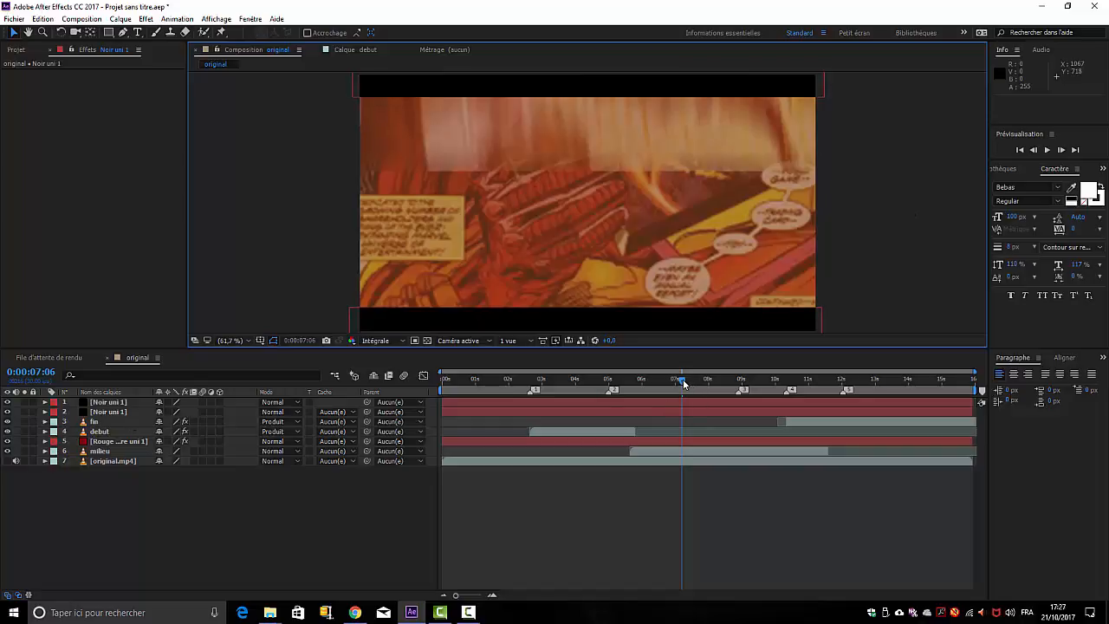
Step: Scrub the letterboxed composition back to its start, and show only original.mp4 by hiding the six layers above it
{"action": "left_click_drag", "start_coordinate": [683, 384], "coordinate": [438, 401]}
{"action": "left_click_drag", "start_coordinate": [604, 407], "coordinate": [442, 409]}
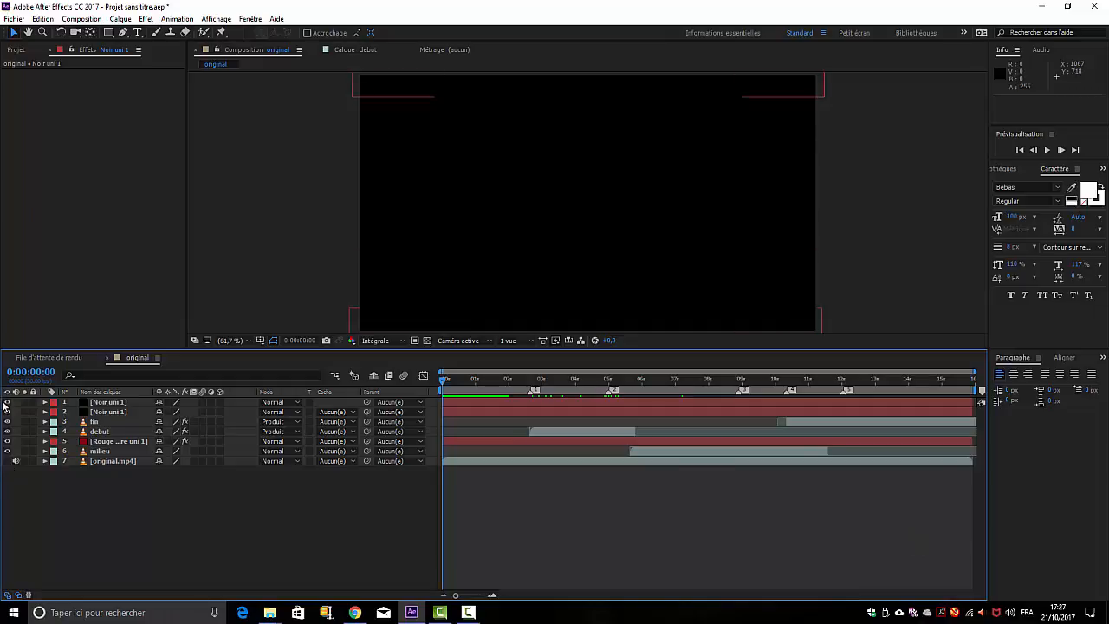
{"action": "left_click_drag", "start_coordinate": [7, 402], "coordinate": [10, 452]}
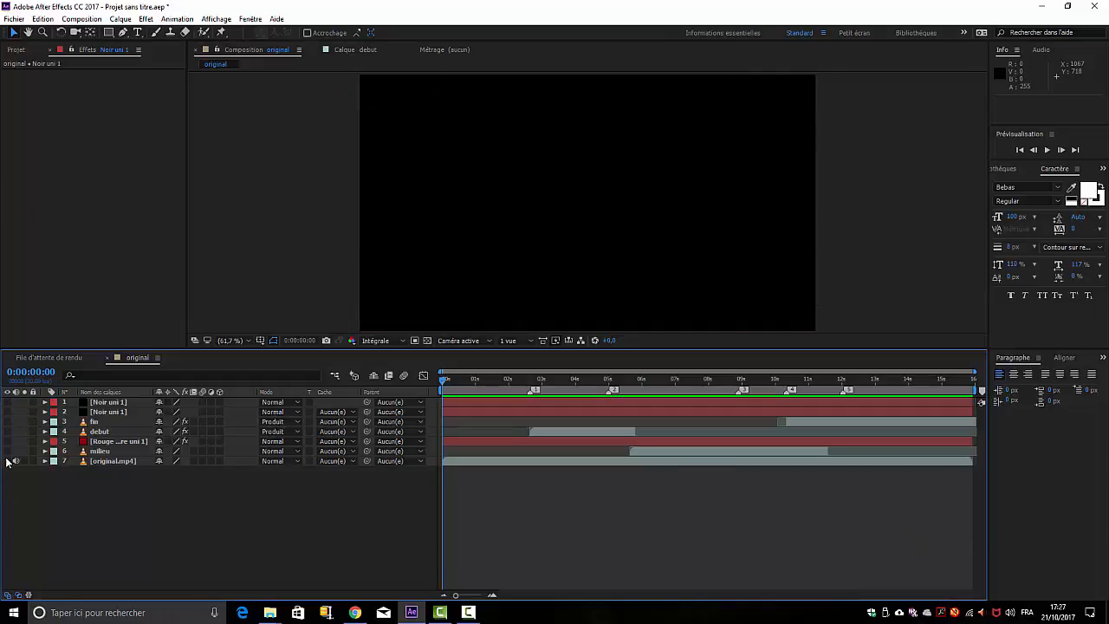
{"action": "left_click_drag", "start_coordinate": [443, 379], "coordinate": [600, 398]}
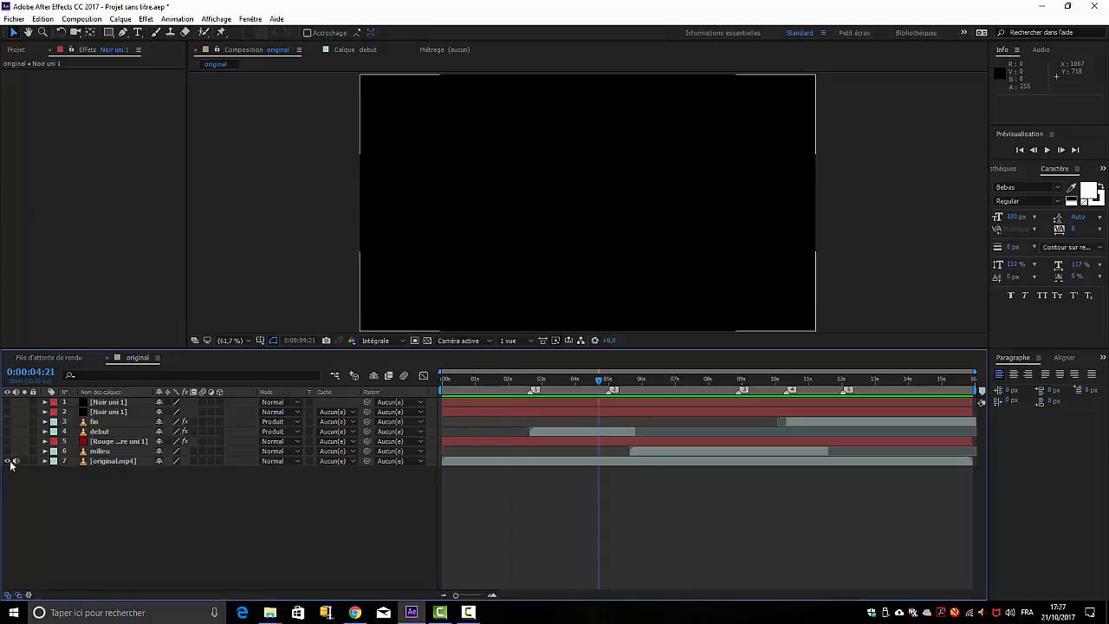
Step: Examine the reference intro in original.mp4 from 0:00:04:21 to 0:00:10:25, comparing the letters and page transitions
{"action": "left_click_drag", "start_coordinate": [600, 383], "coordinate": [652, 374]}
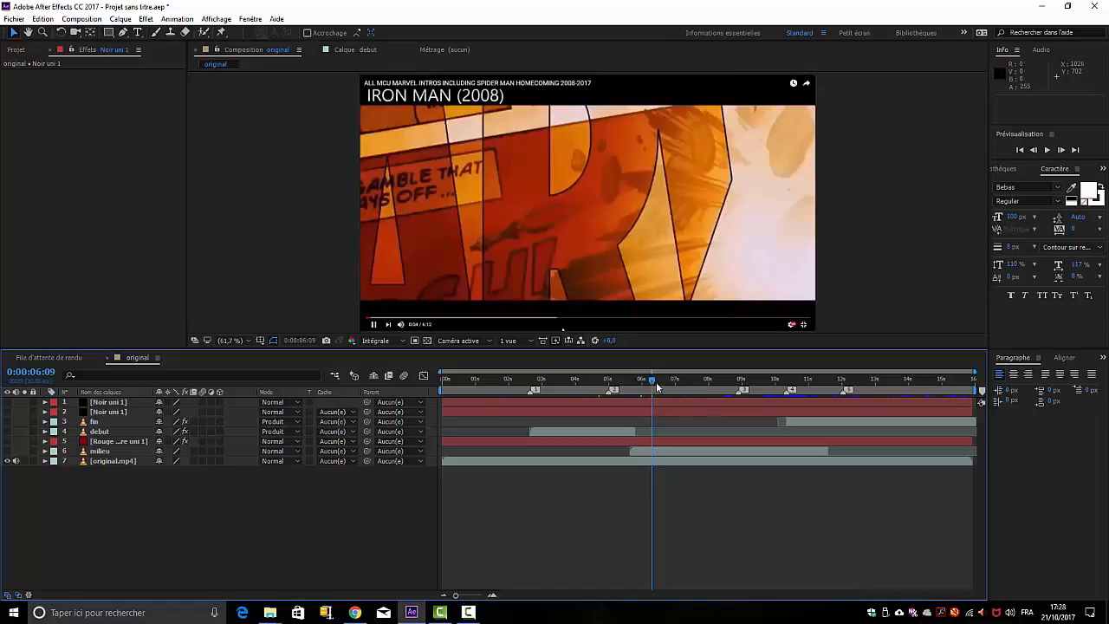
{"action": "left_click_drag", "start_coordinate": [656, 382], "coordinate": [647, 383]}
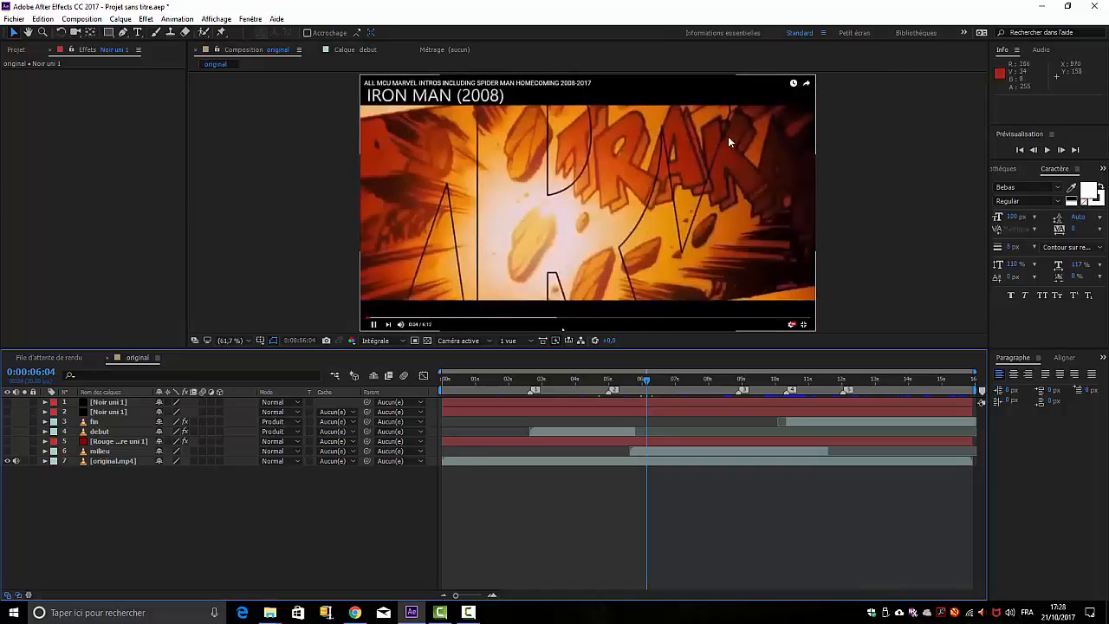
{"action": "left_click", "coordinate": [657, 383]}
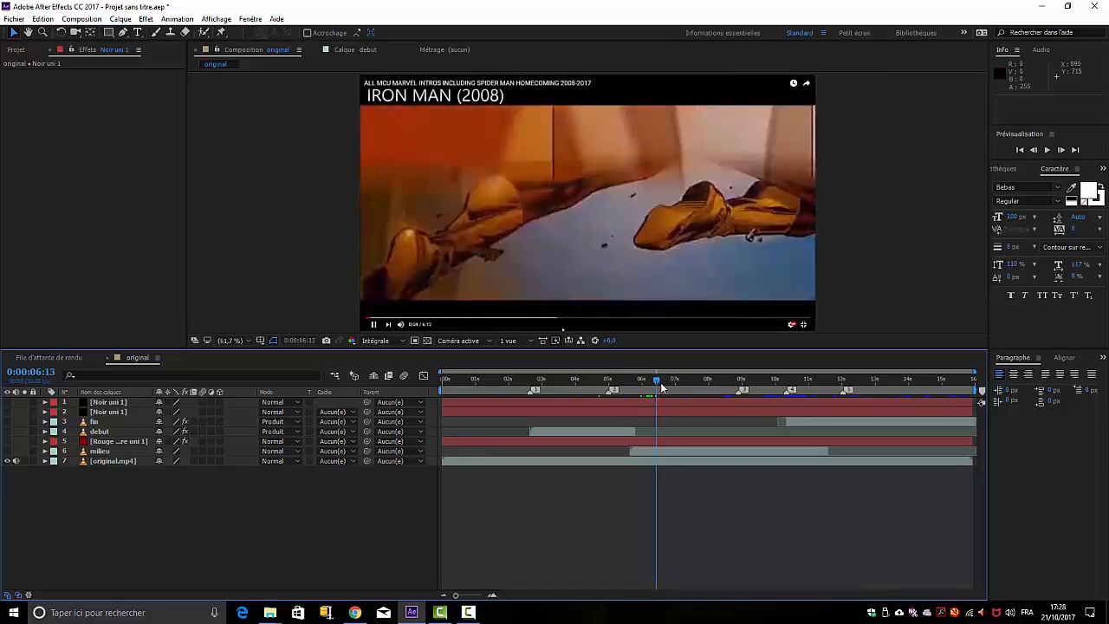
{"action": "left_click_drag", "start_coordinate": [660, 382], "coordinate": [767, 393]}
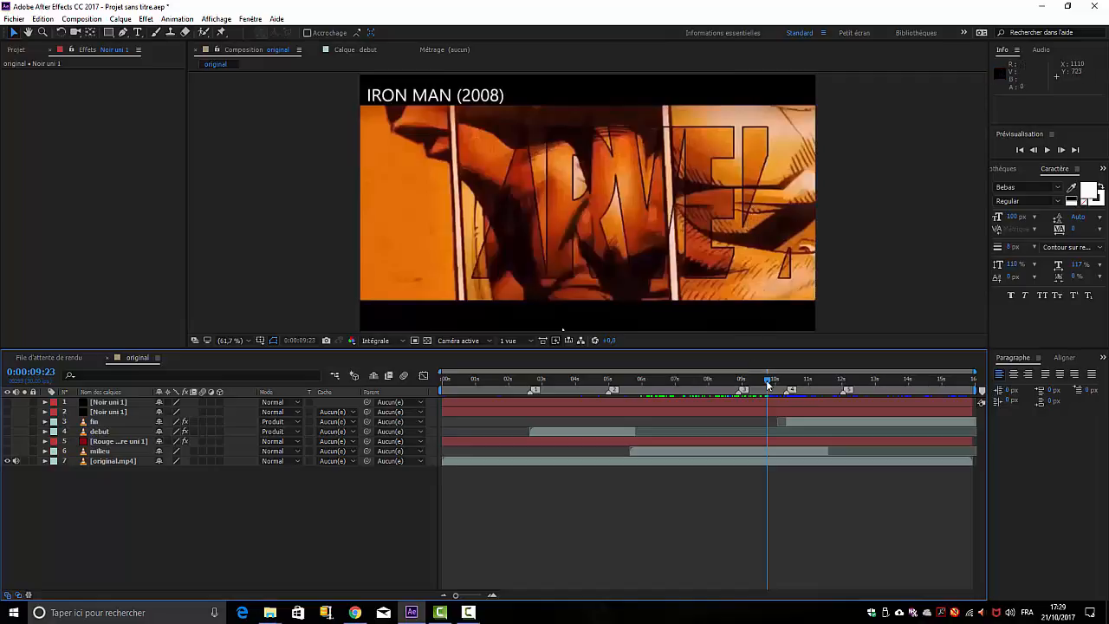
{"action": "left_click_drag", "start_coordinate": [768, 379], "coordinate": [780, 379]}
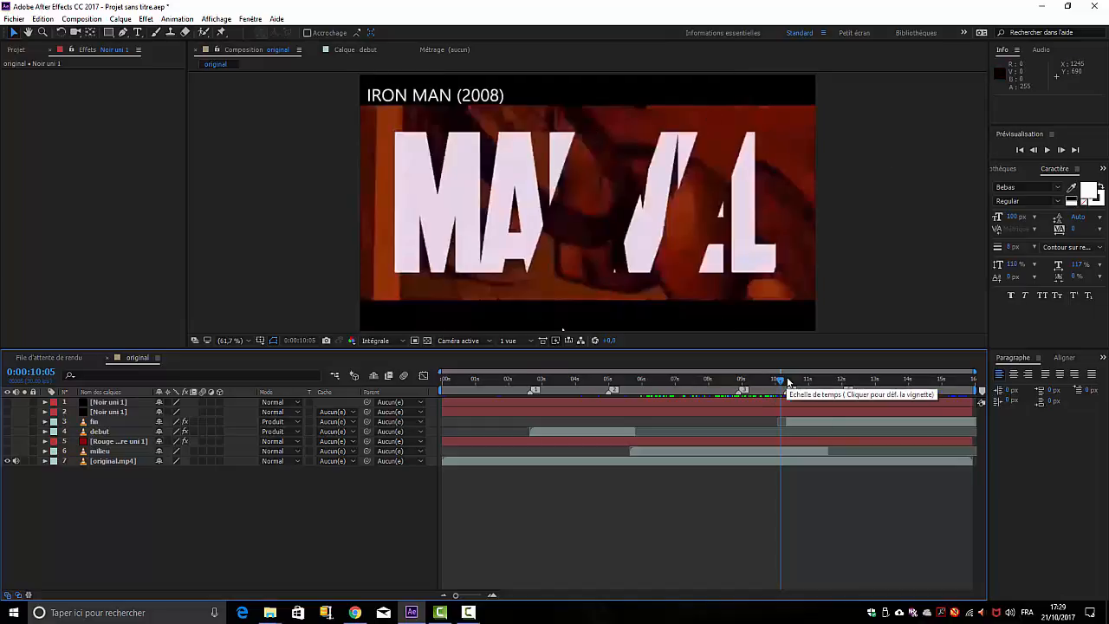
{"action": "left_click_drag", "start_coordinate": [781, 379], "coordinate": [805, 383]}
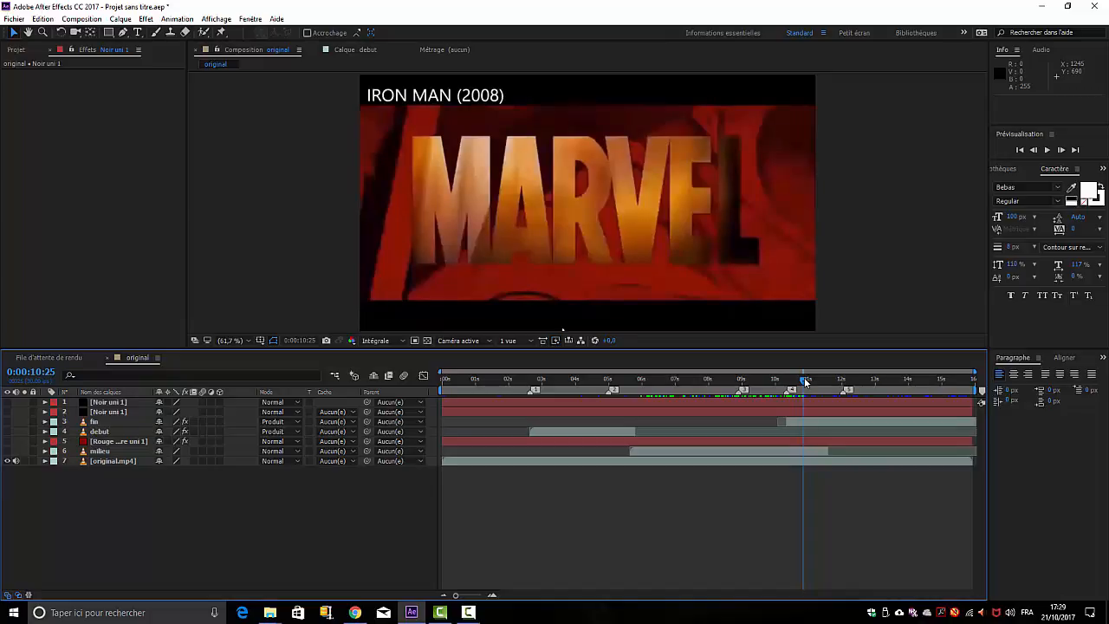
Step: Hide original.mp4, show the six layers above it again, and scrub the composition from the start to 0:00:13:11
{"action": "left_click_drag", "start_coordinate": [804, 382], "coordinate": [40, 537]}
{"action": "left_click", "coordinate": [8, 461]}
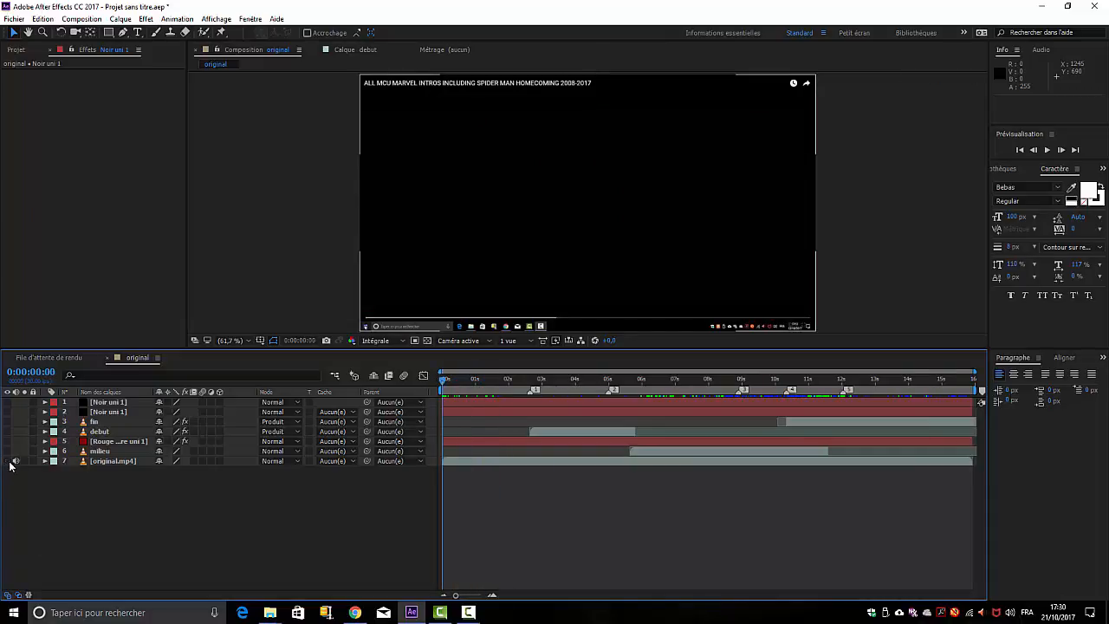
{"action": "left_click_drag", "start_coordinate": [7, 401], "coordinate": [8, 447]}
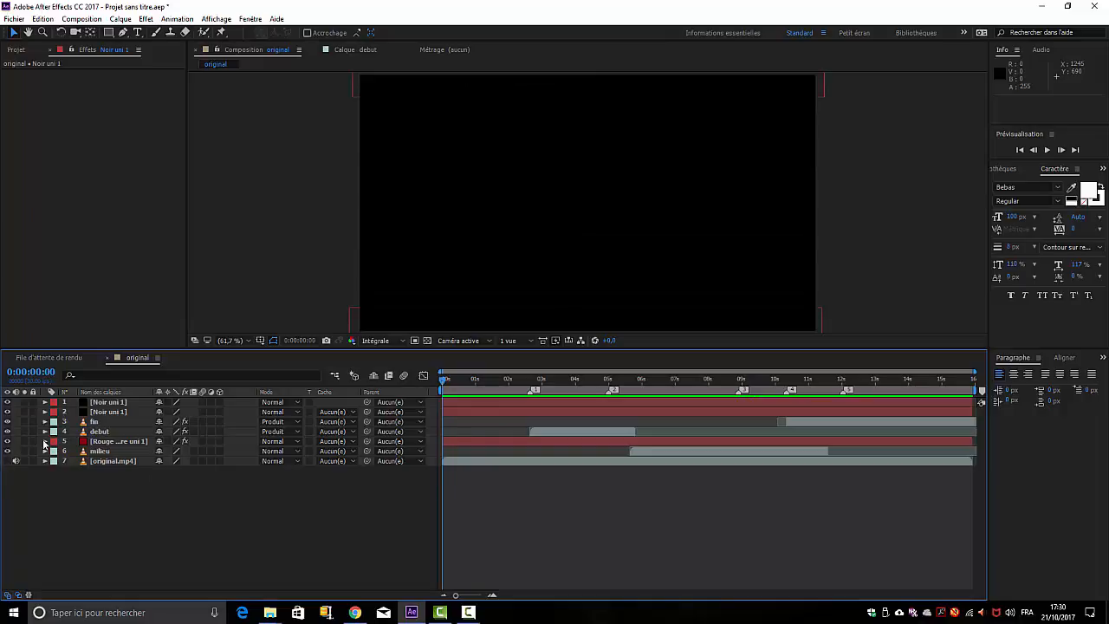
{"action": "left_click_drag", "start_coordinate": [446, 382], "coordinate": [885, 426]}
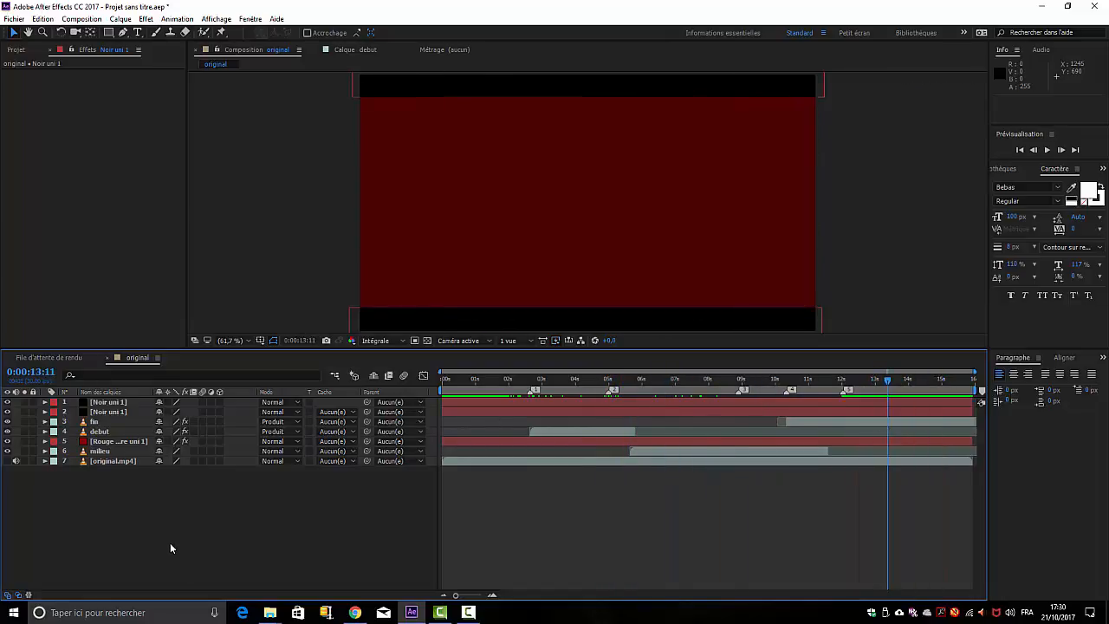